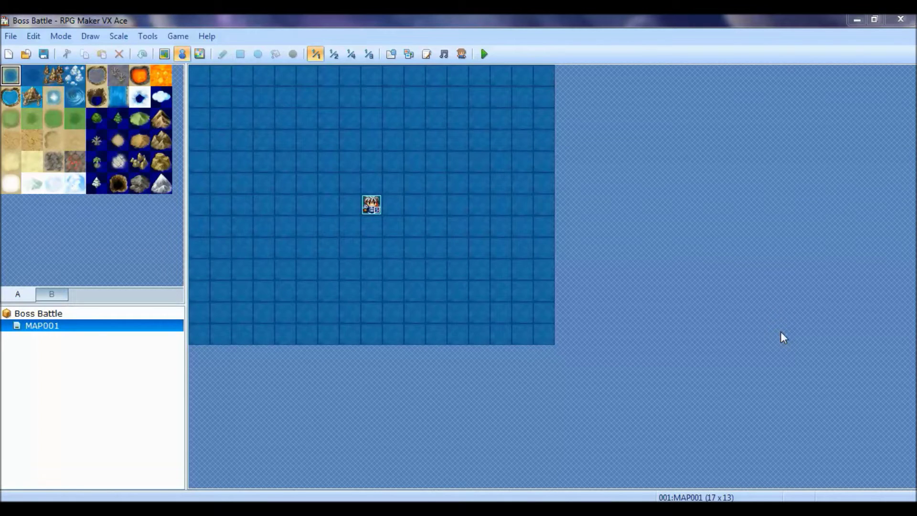
- Load the sample map Ice MazeFB2 into the project under MAP001
right_click(35, 328)
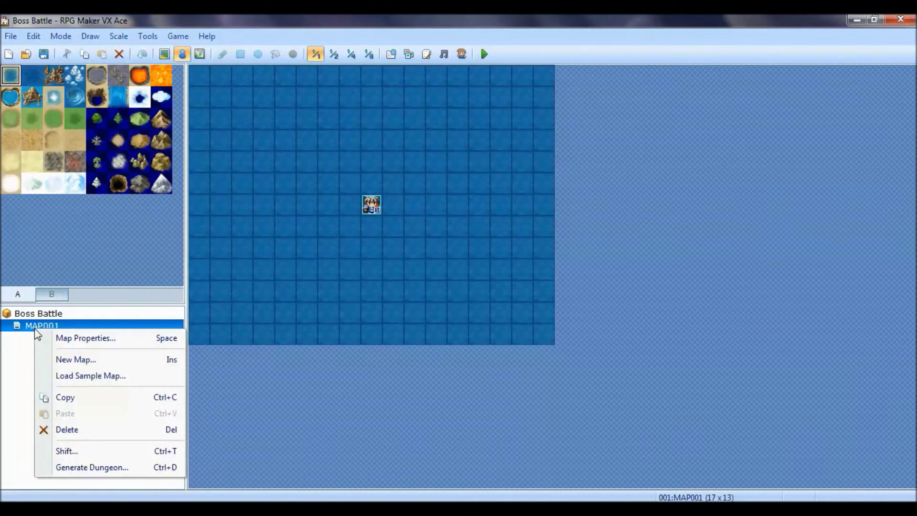
left_click(123, 381)
left_click_drag(311, 159, 316, 403)
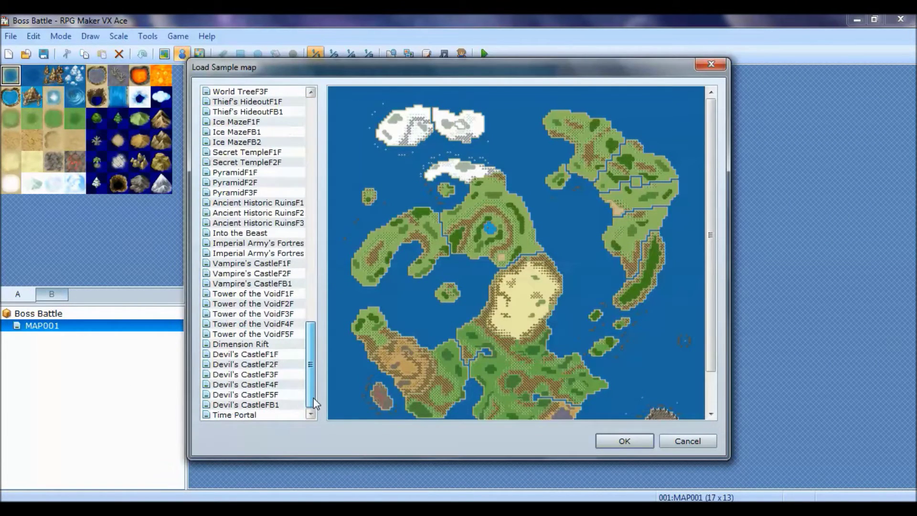
left_click(277, 142)
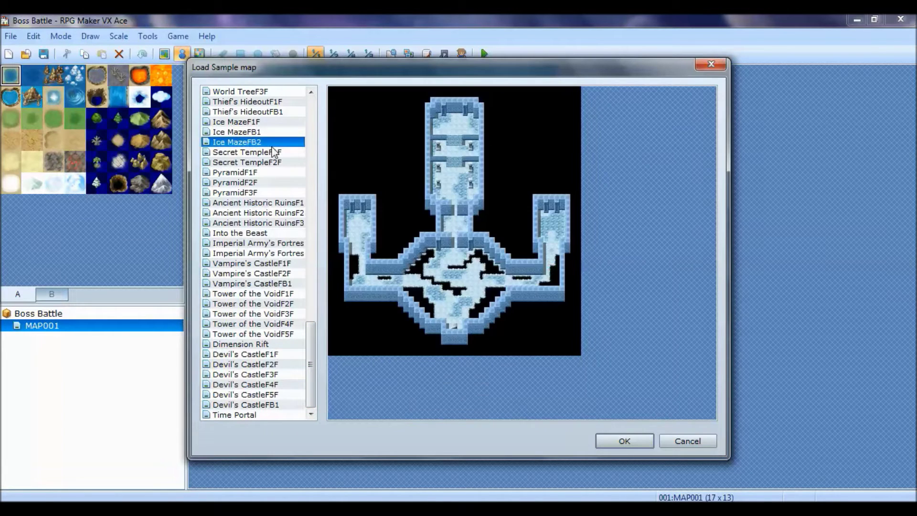
left_click(624, 441)
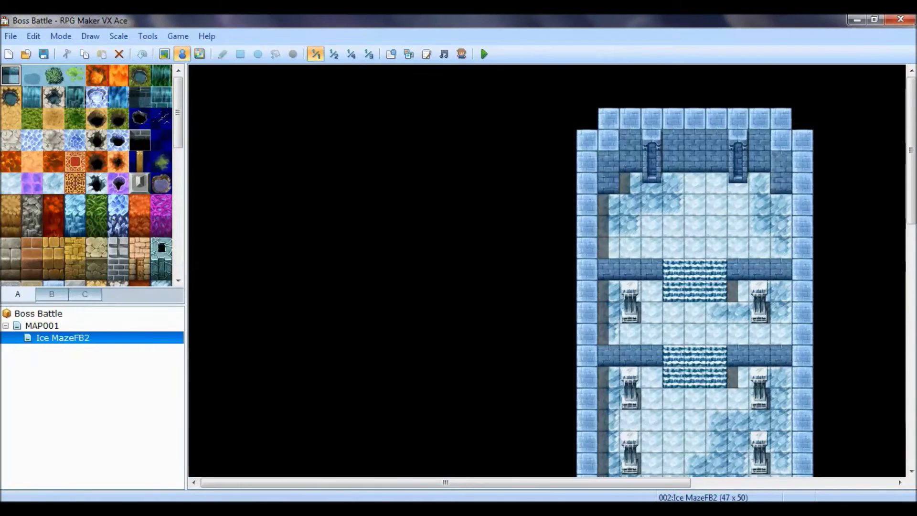
left_click_drag(332, 482, 436, 484)
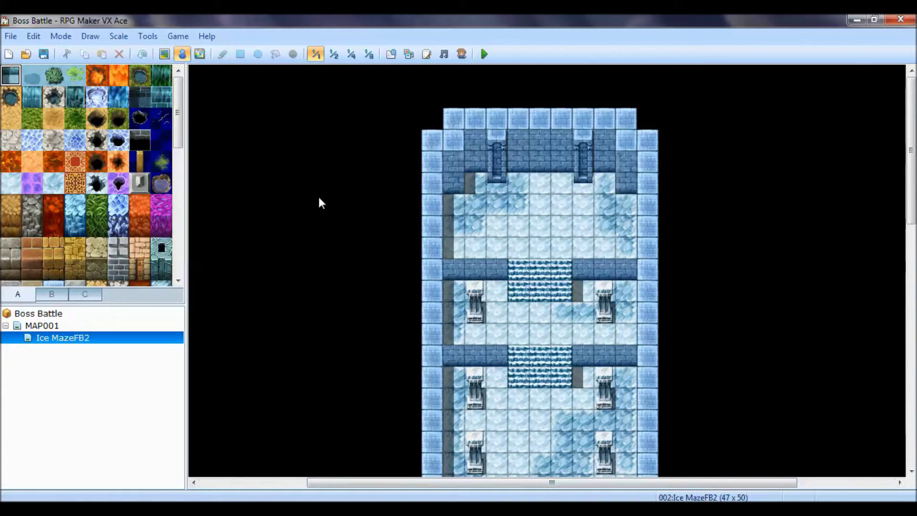
- Raise the maximum number of enemies in the database to 31
left_click(392, 54)
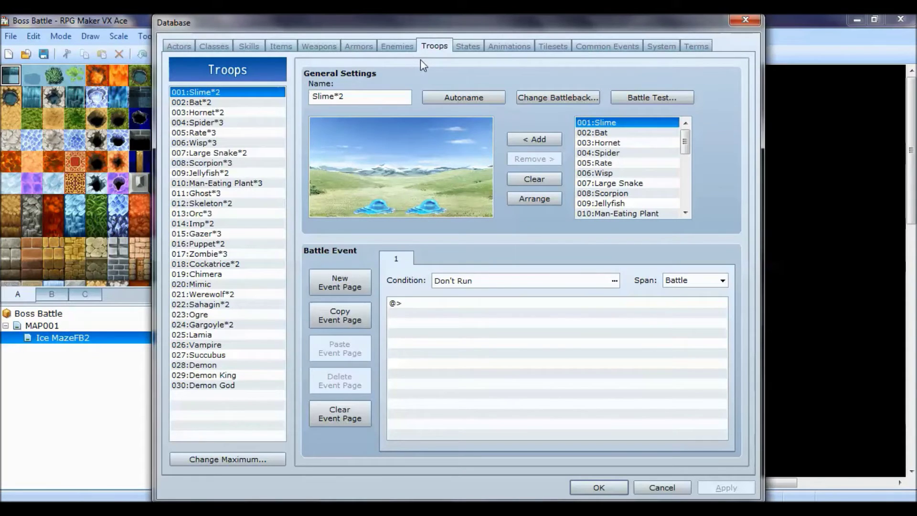
left_click(397, 47)
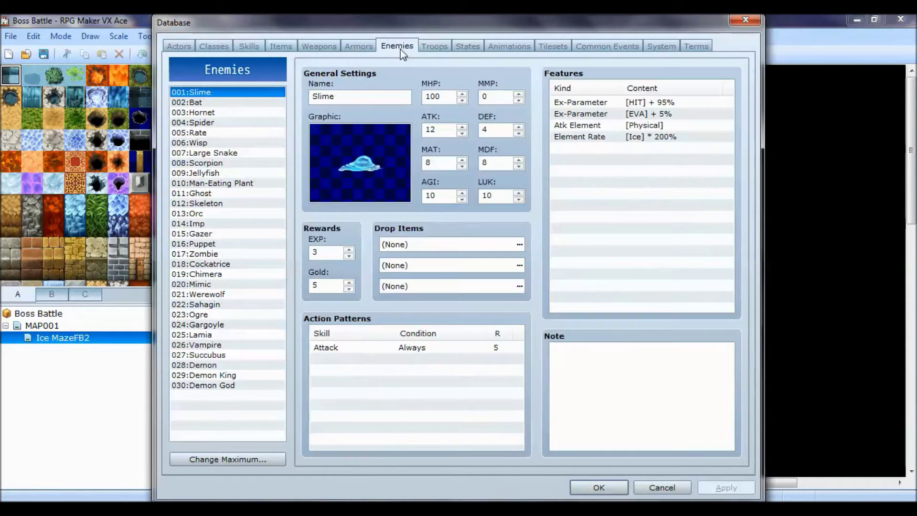
left_click(199, 461)
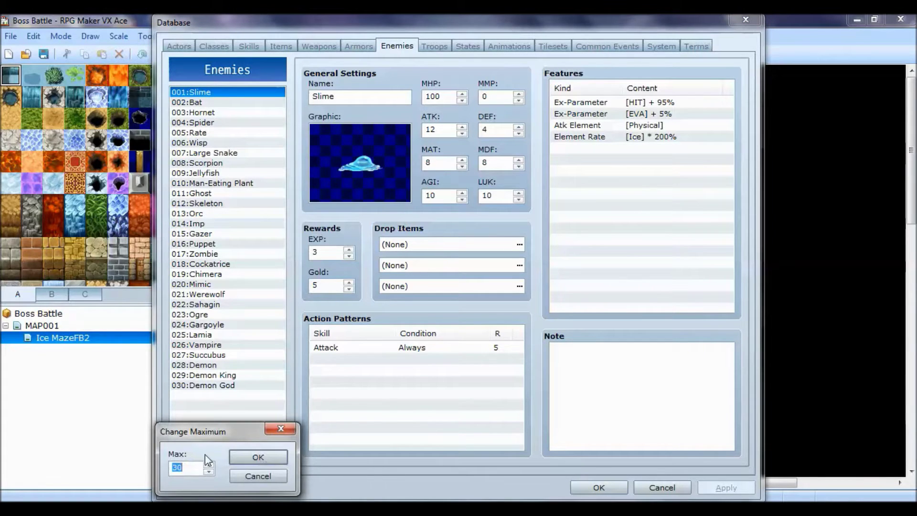
left_click(208, 465)
left_click(249, 457)
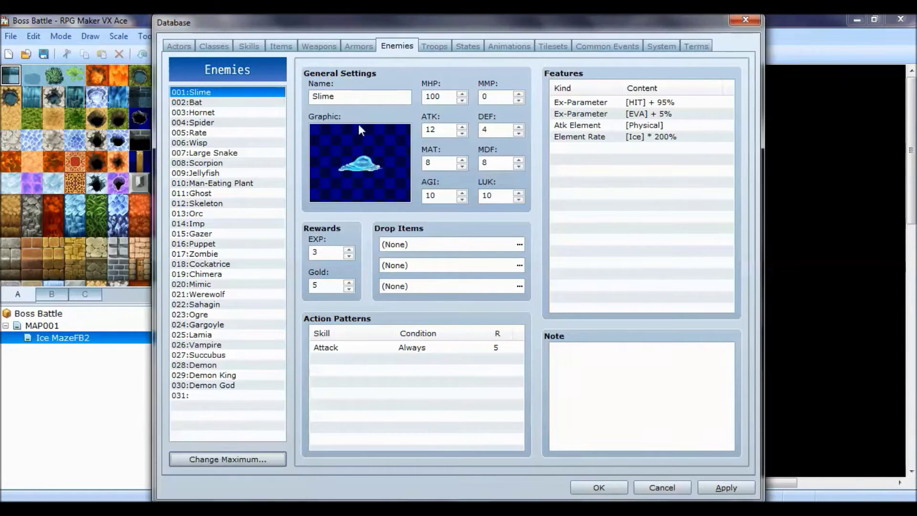
- Name enemy 031 "Ice Lady" and assign it the Icelady battler graphic
left_click(209, 395)
left_click(358, 98)
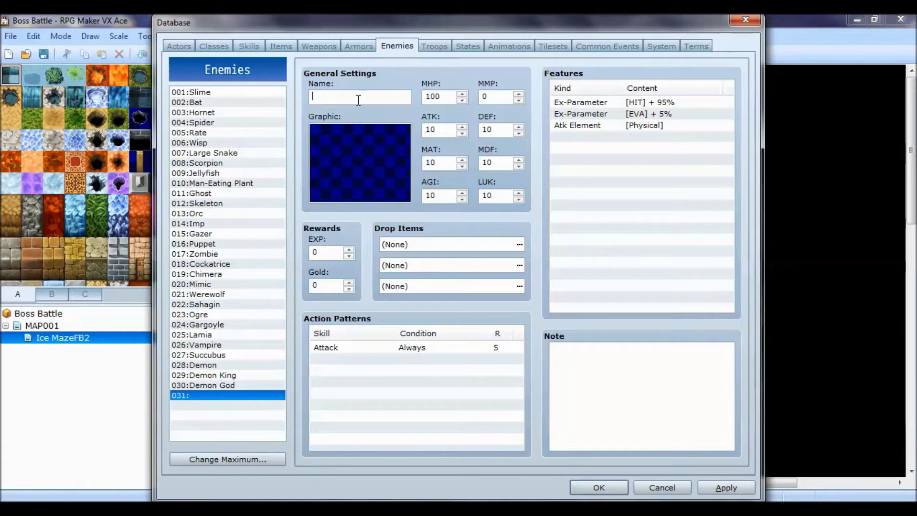
type("Ice Lady")
double_click(349, 138)
left_click_drag(353, 164, 347, 247)
left_click(265, 257)
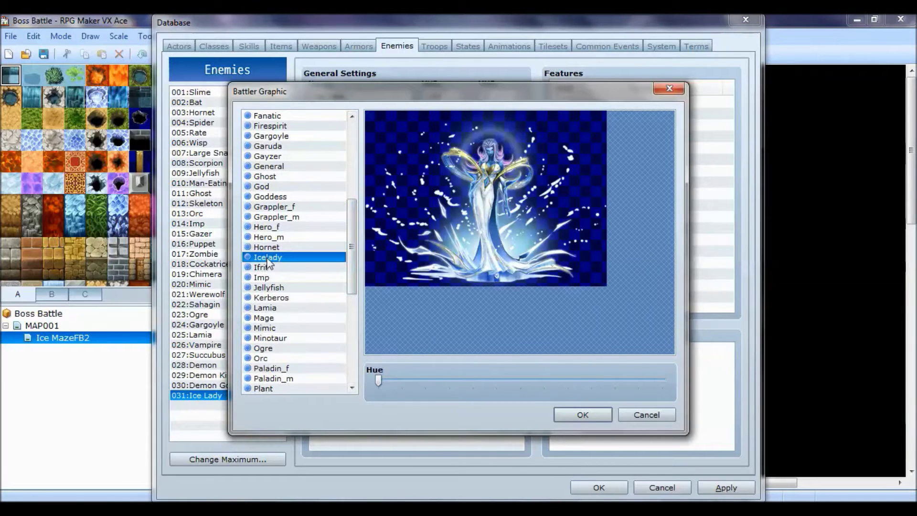
left_click(580, 414)
- Set Ice Lady's MHP to 1000, ATK to 150, MAT to 125 and DEF to 160
key("Tab")
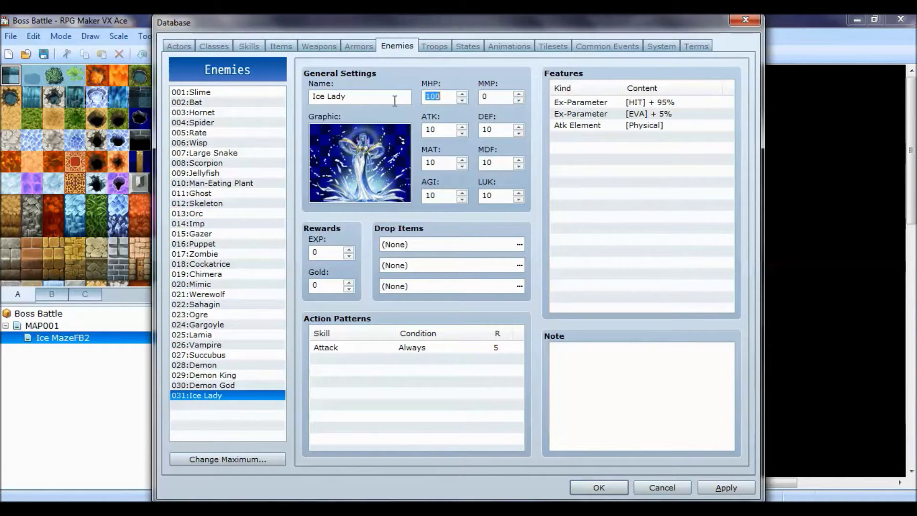
type("10")
double_click(428, 131)
type("125")
double_click(481, 131)
type("1")
- Set Ice Lady's MMP to 450, MDF to 150 and AGI to 100
double_click(503, 95)
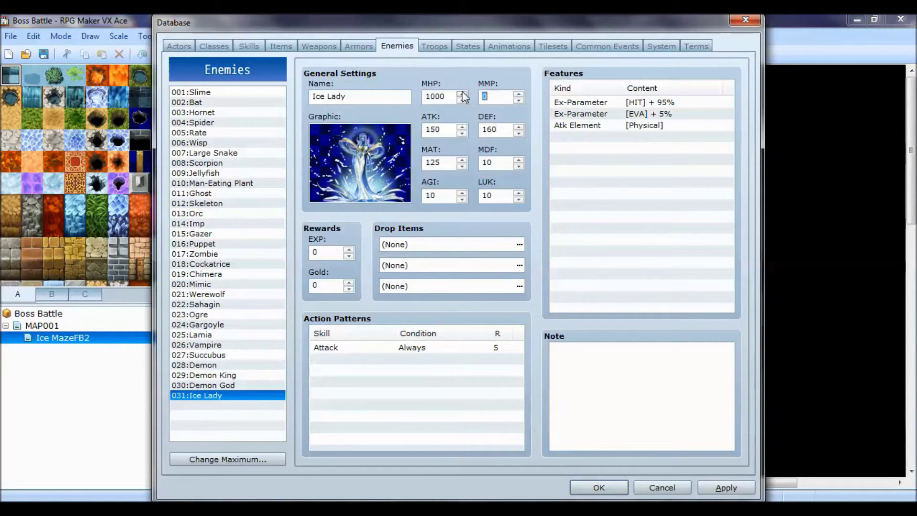
type("300")
double_click(507, 96)
type("45")
left_click_drag(437, 193, 423, 192)
type("1")
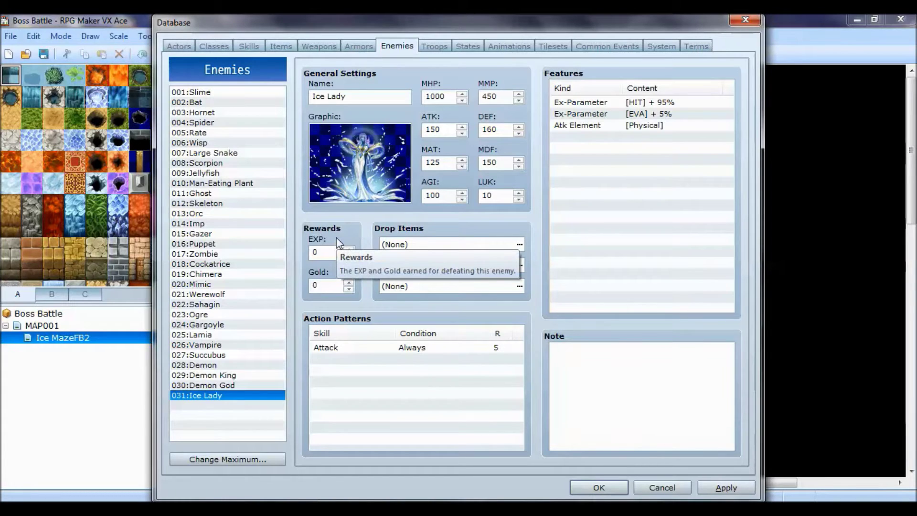
- Set Ice Lady's rewards to 500 EXP and 250 Gold
double_click(316, 252)
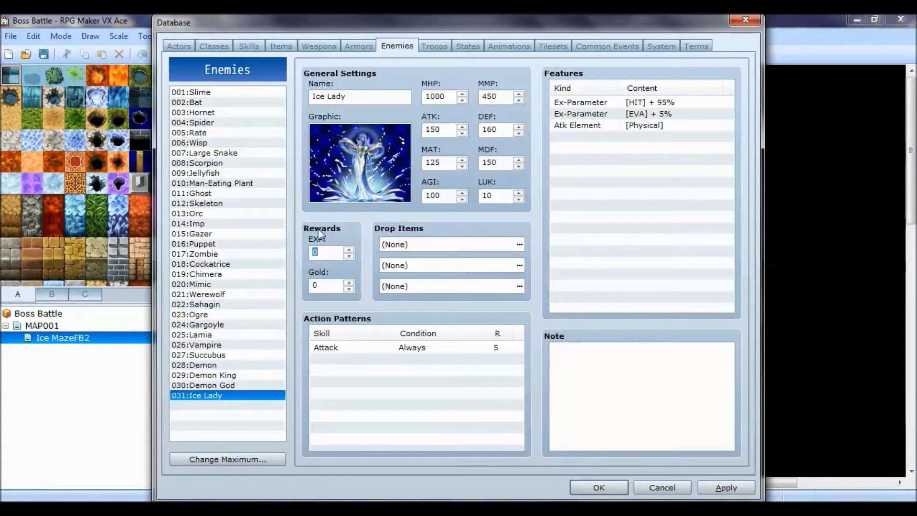
type("500")
type("25")
- Add a State Resist feature for Poison to Ice Lady
left_click(583, 142)
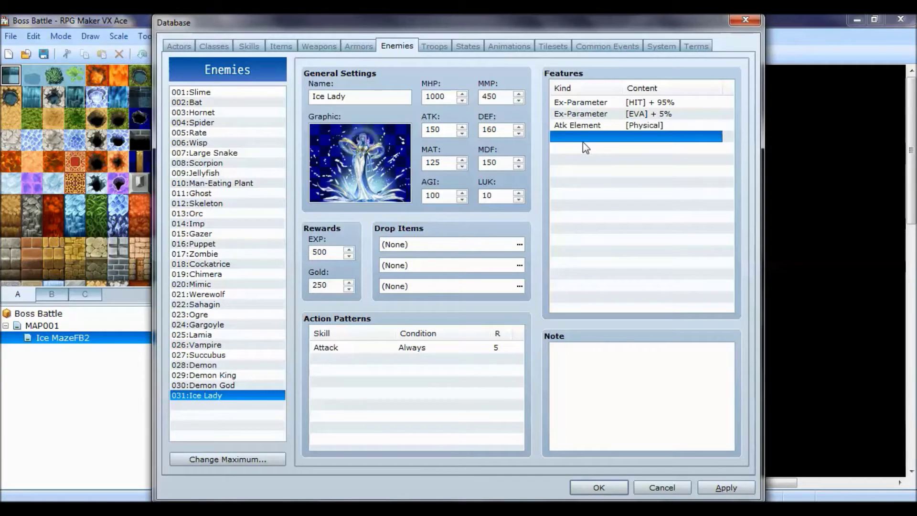
right_click(582, 141)
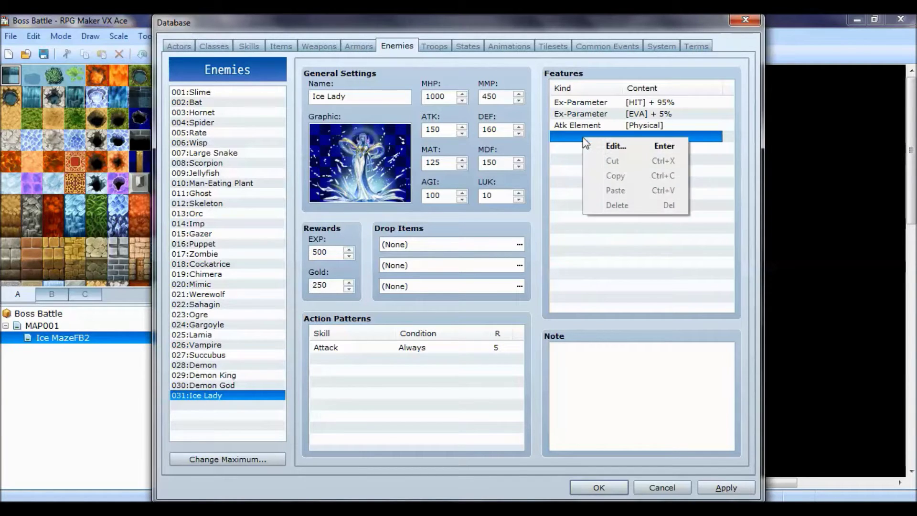
left_click(611, 148)
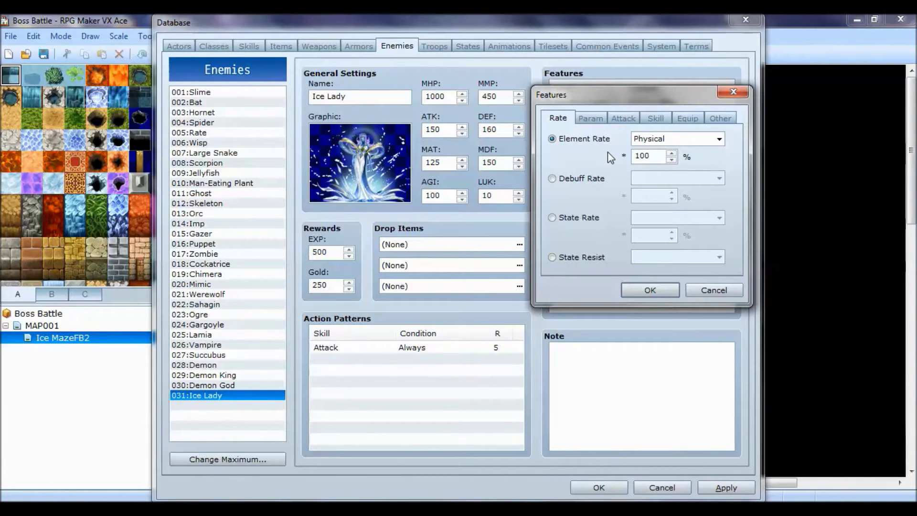
left_click(590, 257)
left_click(682, 257)
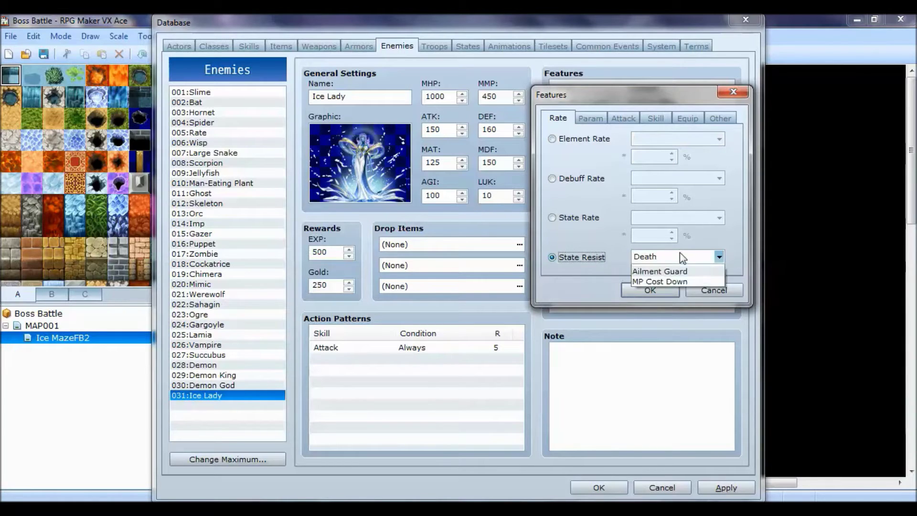
left_click(668, 281)
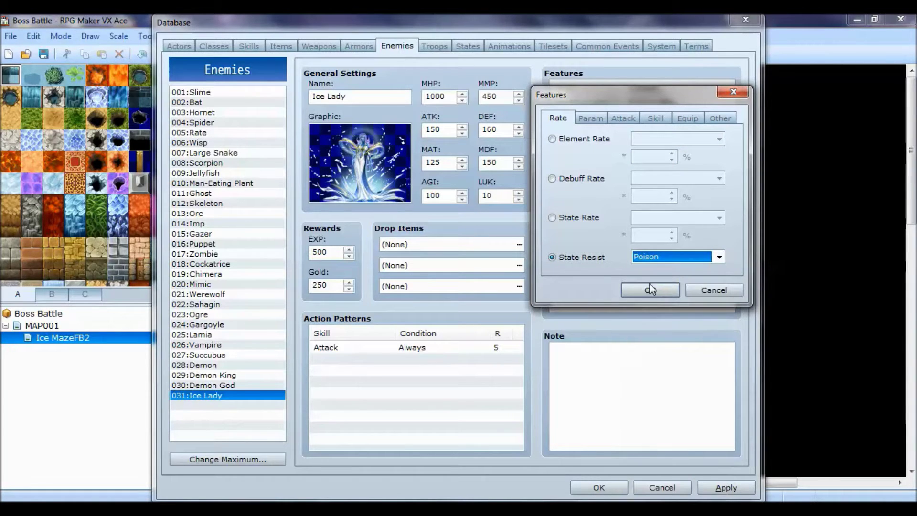
left_click(645, 291)
- Add two more State Resist features to Ice Lady, one for Blind and one for Confusion
double_click(652, 149)
left_click(678, 261)
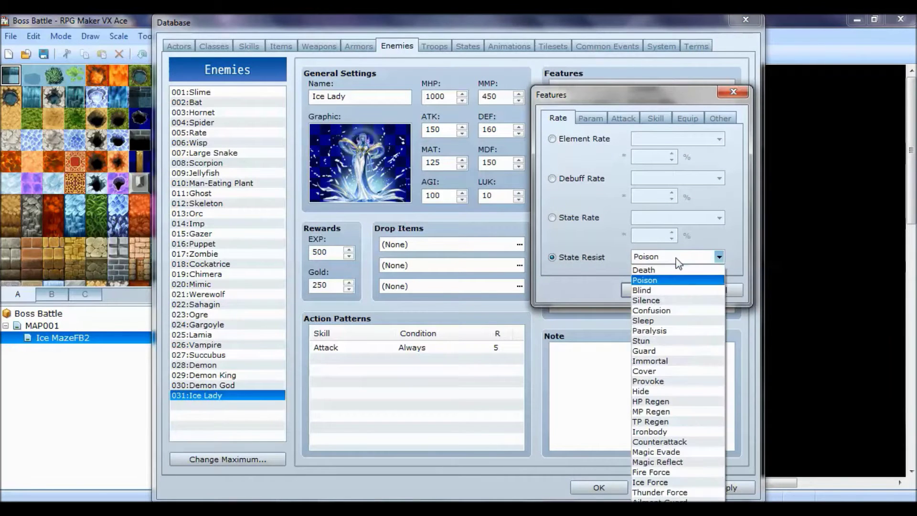
left_click(662, 290)
left_click(657, 285)
left_click(619, 162)
double_click(619, 162)
left_click(686, 258)
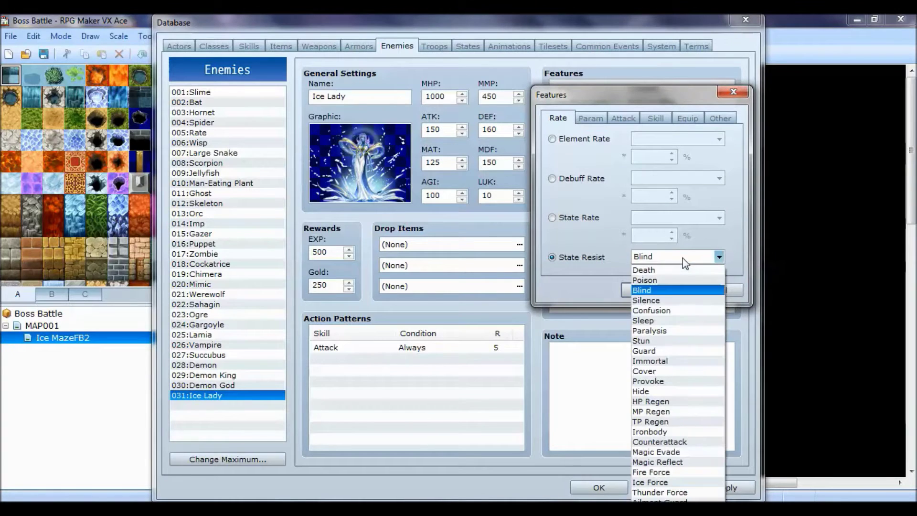
left_click(667, 311)
left_click(649, 290)
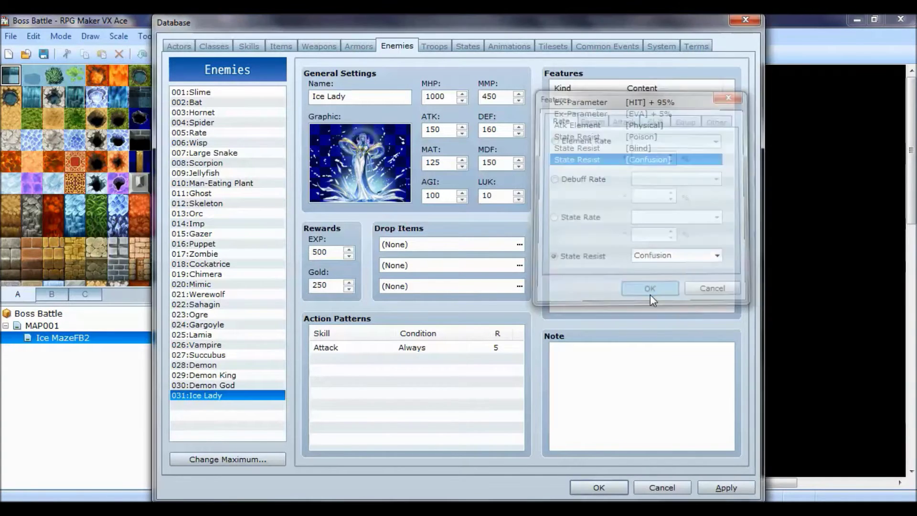
- Add the skill 057:Blizzard with rating 4 and condition Always to Ice Lady's action patterns
left_click(380, 359)
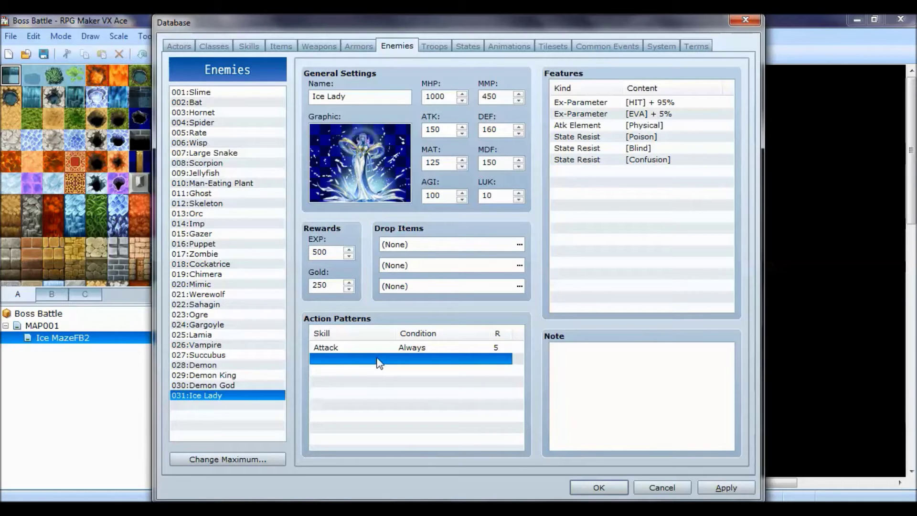
double_click(380, 362)
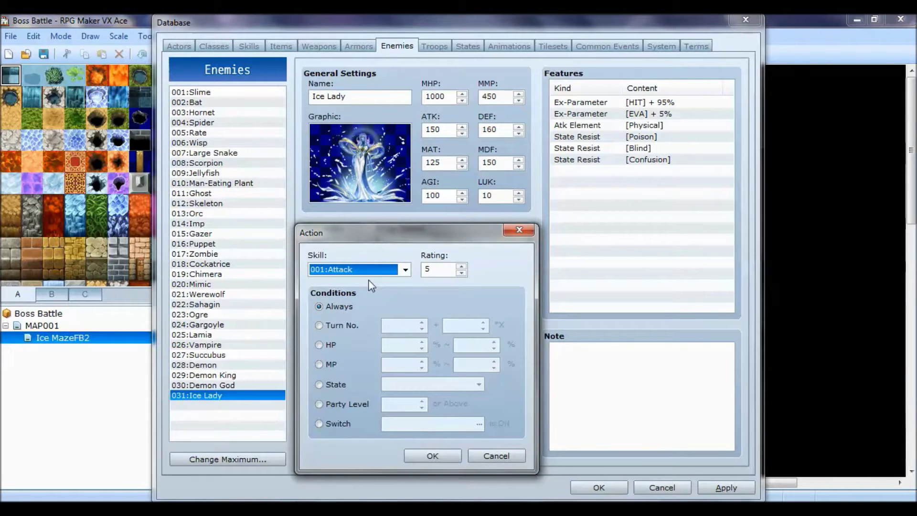
left_click_drag(384, 240, 393, 177)
left_click(414, 206)
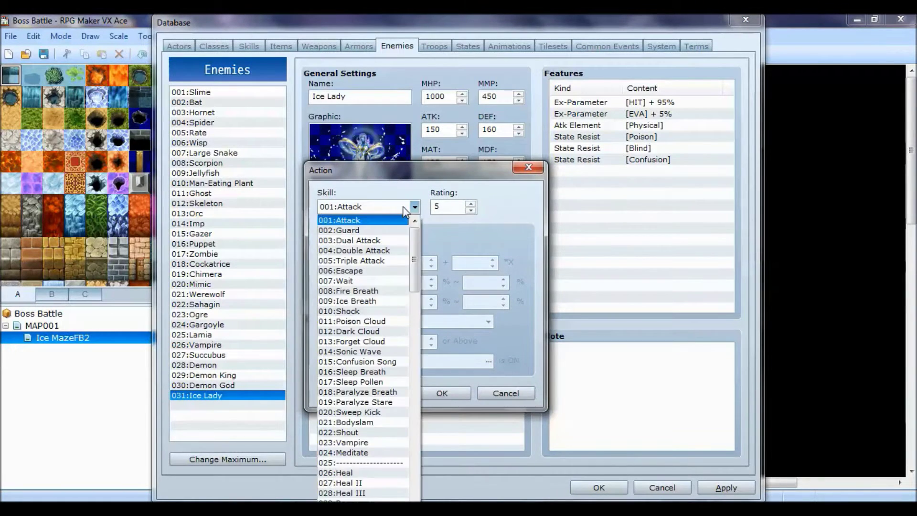
scroll(390, 342, "down", 9)
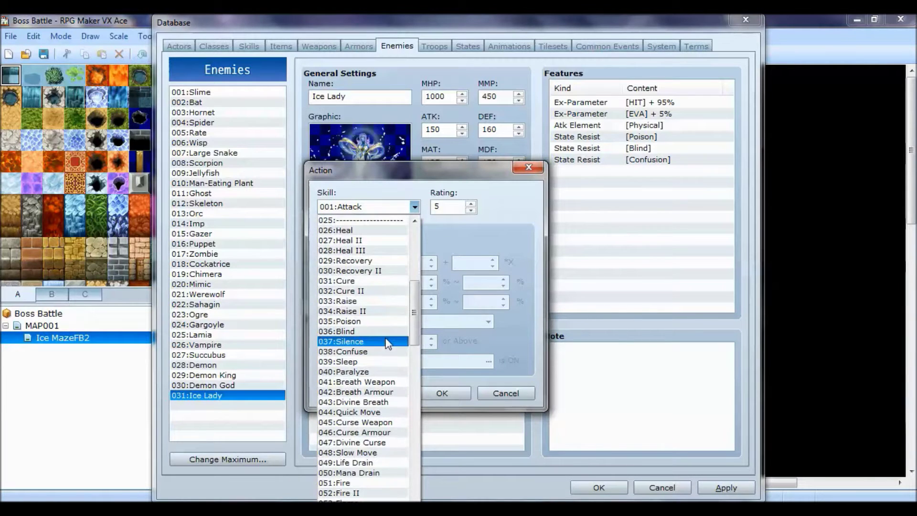
scroll(390, 342, "down", 3)
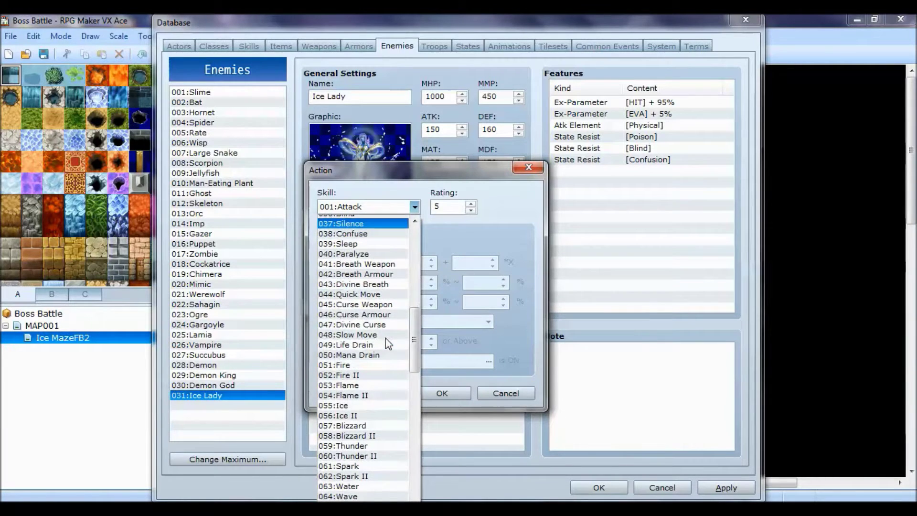
left_click(378, 415)
mouse_move(468, 213)
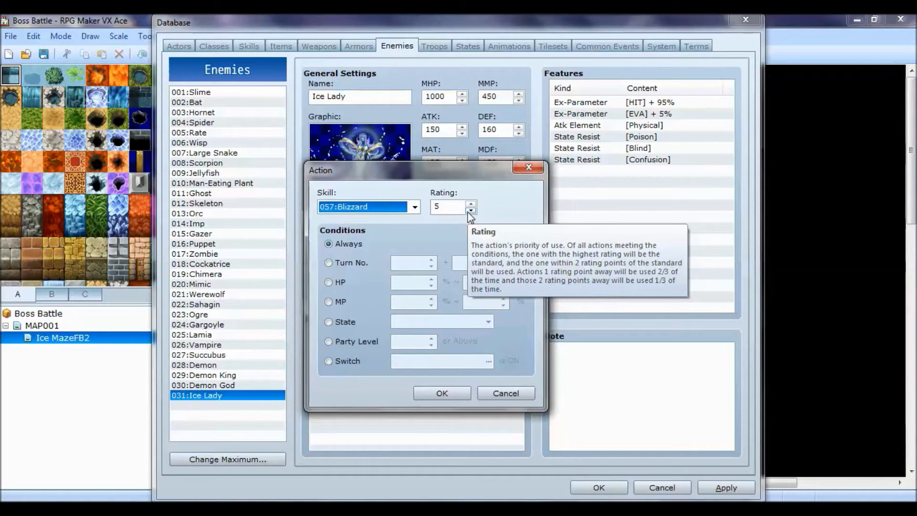
left_click(469, 212)
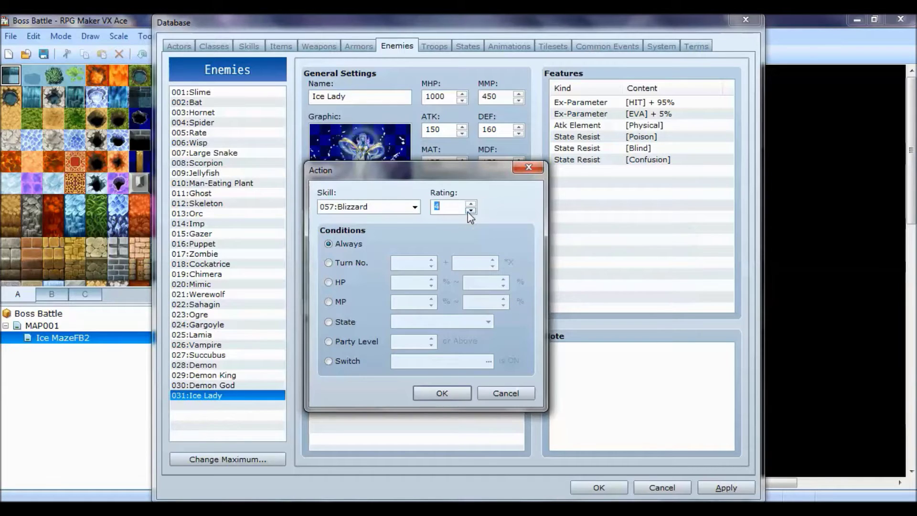
left_click(441, 393)
- Add the skill 058:Blizzard II with rating 3 and condition Always to Ice Lady's action patterns
double_click(375, 371)
left_click(363, 269)
mouse_move(408, 85)
left_mouse_down()
mouse_move(409, 193)
mouse_move(406, 113)
mouse_move(403, 170)
left_mouse_up()
left_click(343, 161)
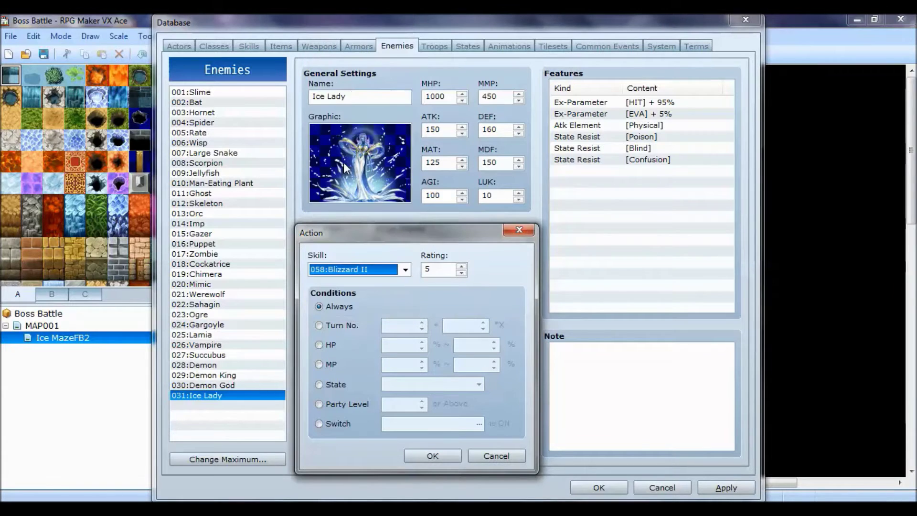
left_click(461, 273)
left_click(461, 272)
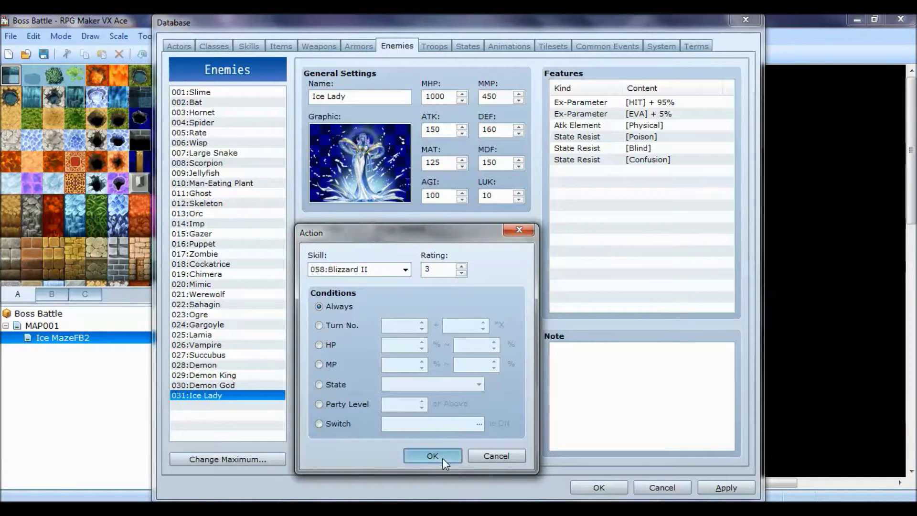
left_click(432, 456)
- Add the skill 056:Ice II with rating 2 and condition Always to Ice Lady's action patterns, and apply the database changes
double_click(349, 382)
left_click(406, 270)
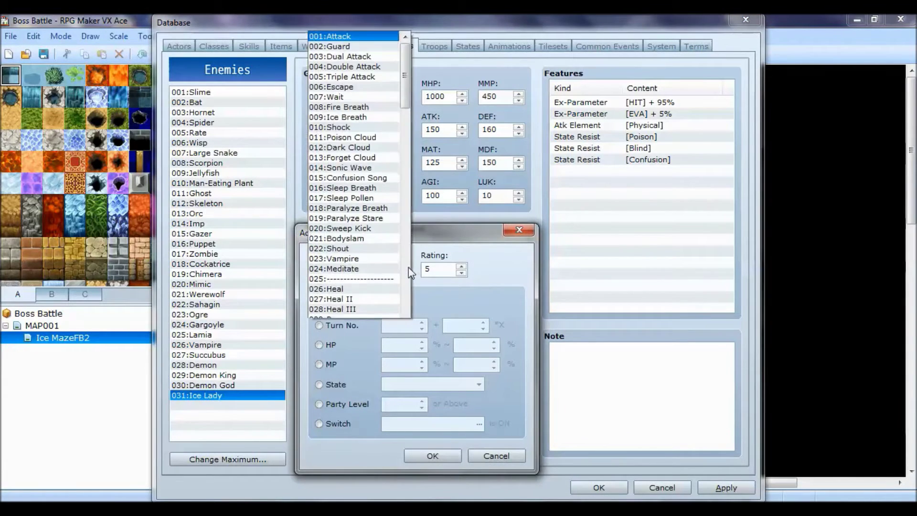
left_click_drag(404, 76, 411, 194)
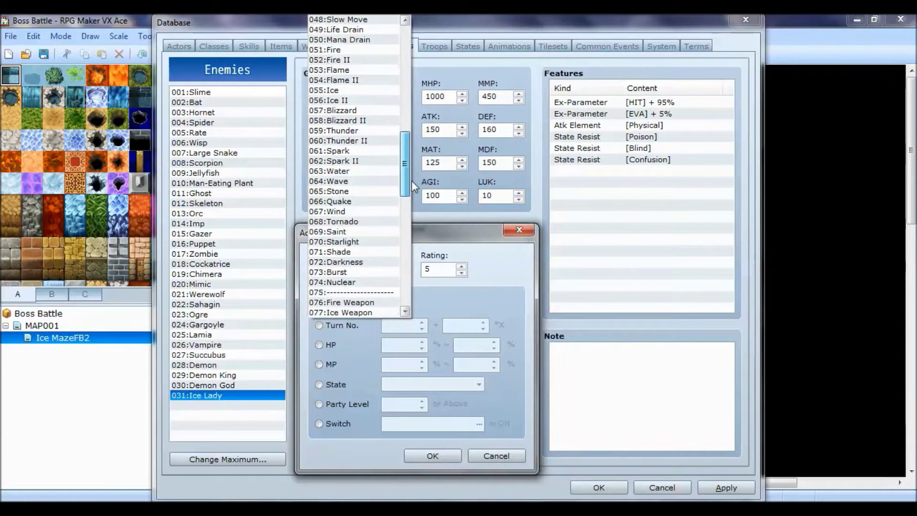
left_click(353, 100)
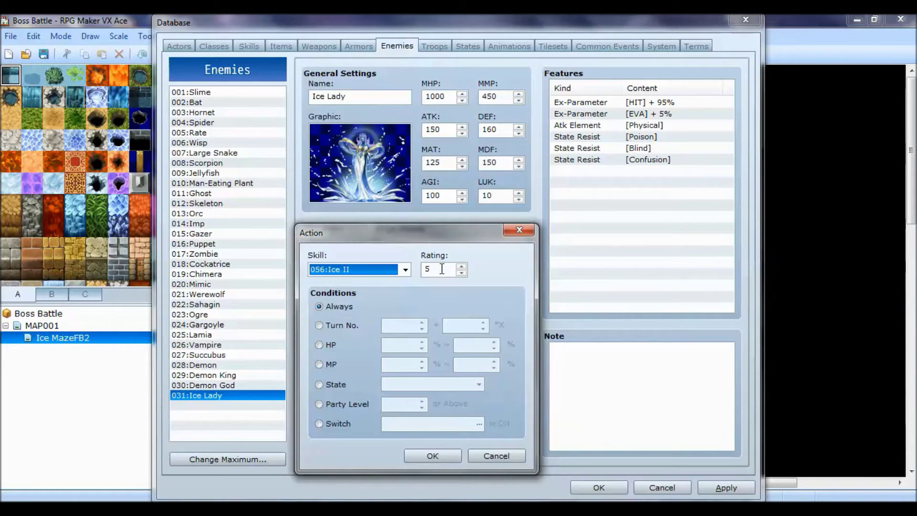
left_click(462, 273)
left_click(461, 273)
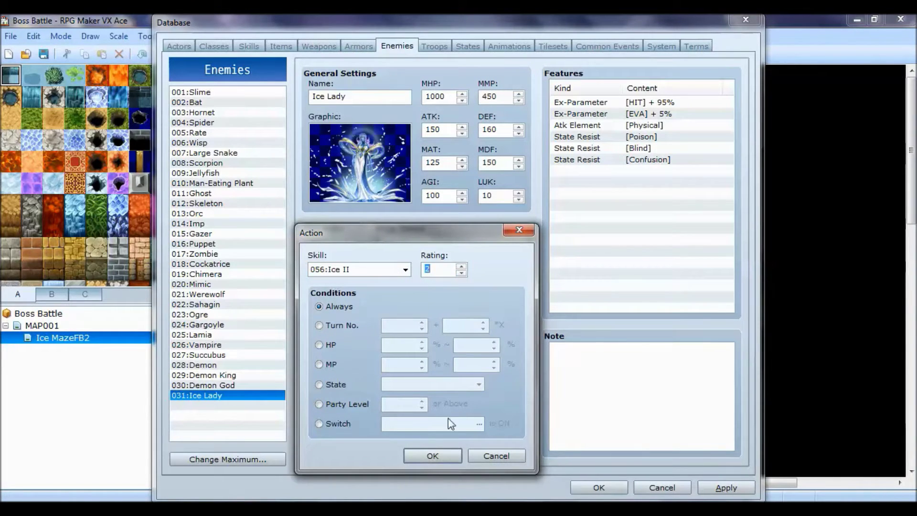
left_click(440, 455)
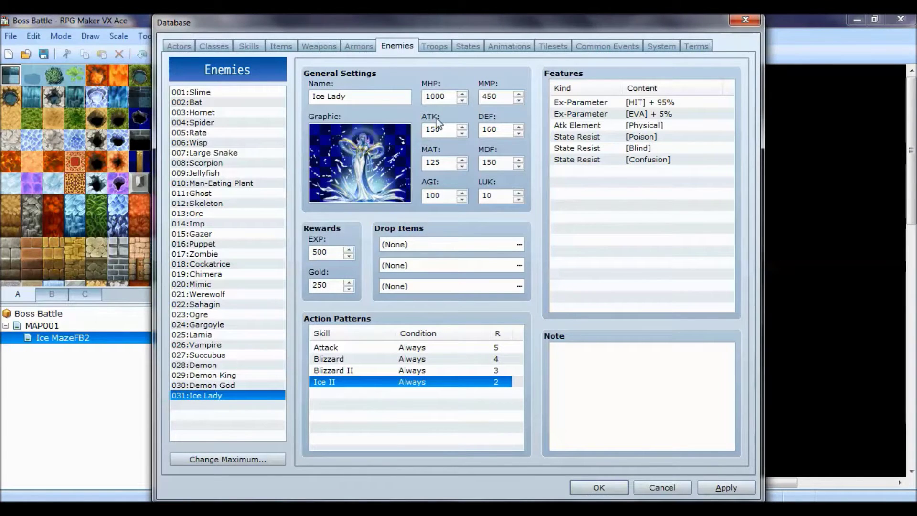
left_click(726, 487)
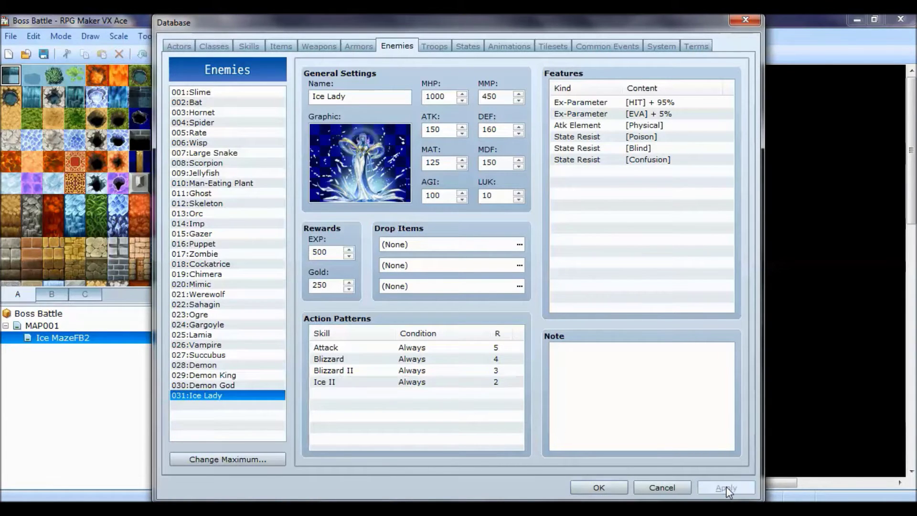
- Raise the maximum number of actors to 11 and name the new actor Ralph
left_click(173, 48)
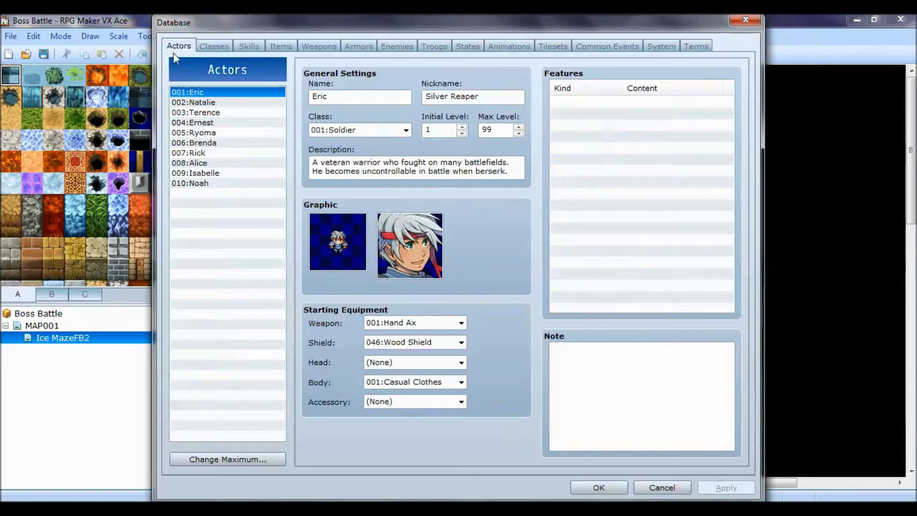
left_click(228, 459)
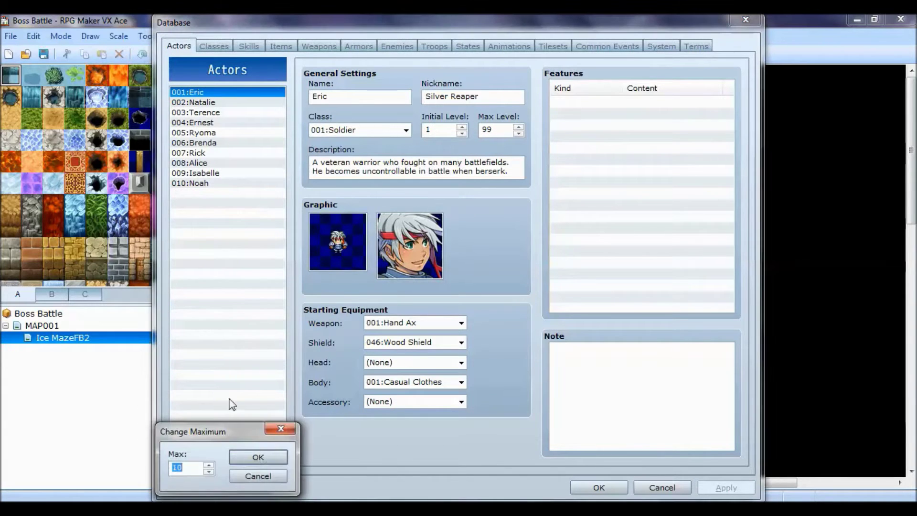
left_click(253, 458)
left_click(228, 193)
left_click(368, 95)
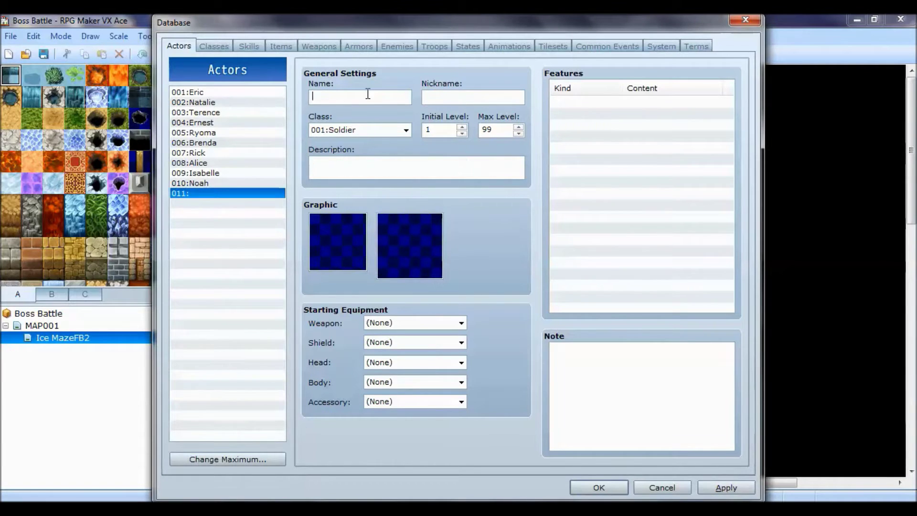
type("Ralph")
- Give Ralph the first orange-haired character from Actor1 as both his character graphic and his face graphic
double_click(342, 254)
left_click(302, 153)
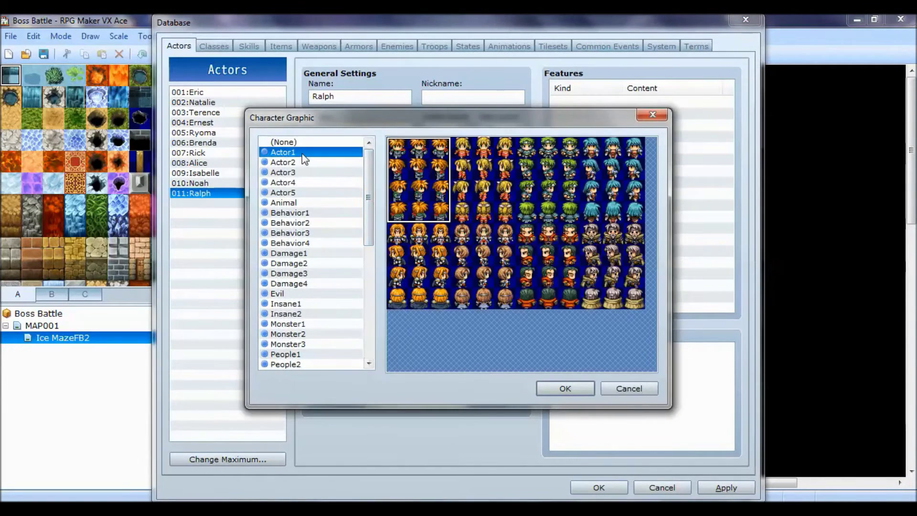
left_click(578, 390)
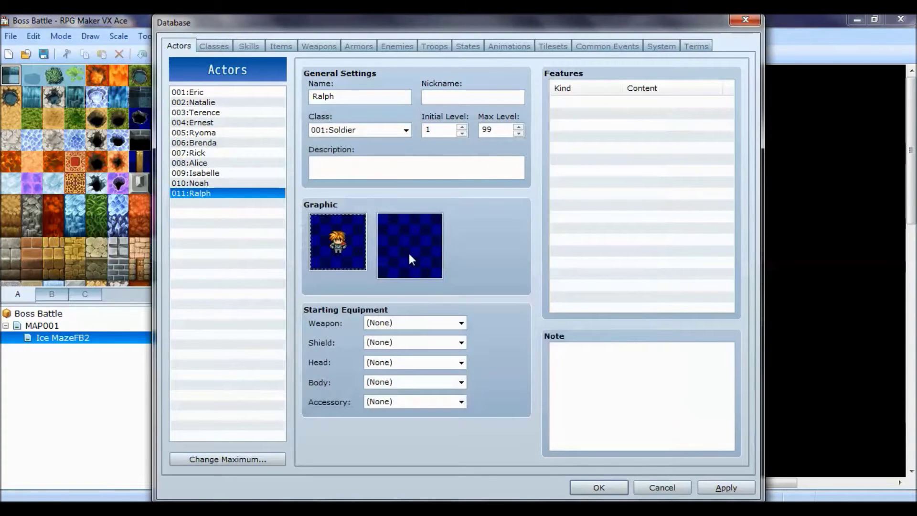
double_click(408, 253)
left_click(287, 154)
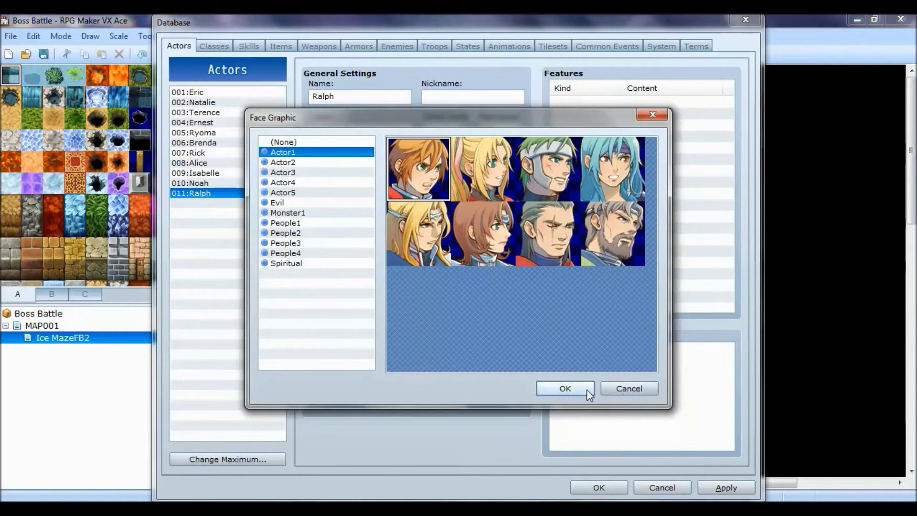
left_click(566, 389)
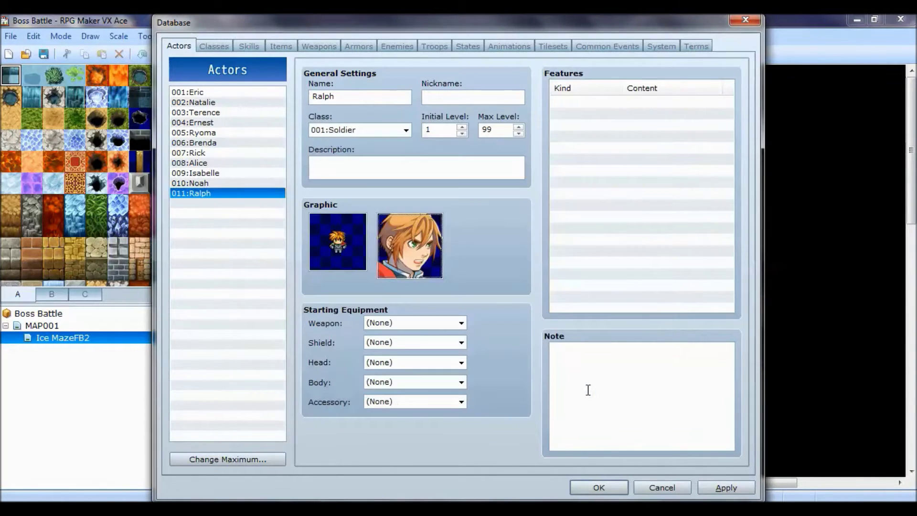
- Set Ralph's starting equipment to 004:Mithril Axe, 047:Iron Shield, 037:Iron Helm, 032:Iron Armour and 051:War God's Belt
left_click(461, 323)
left_click(421, 377)
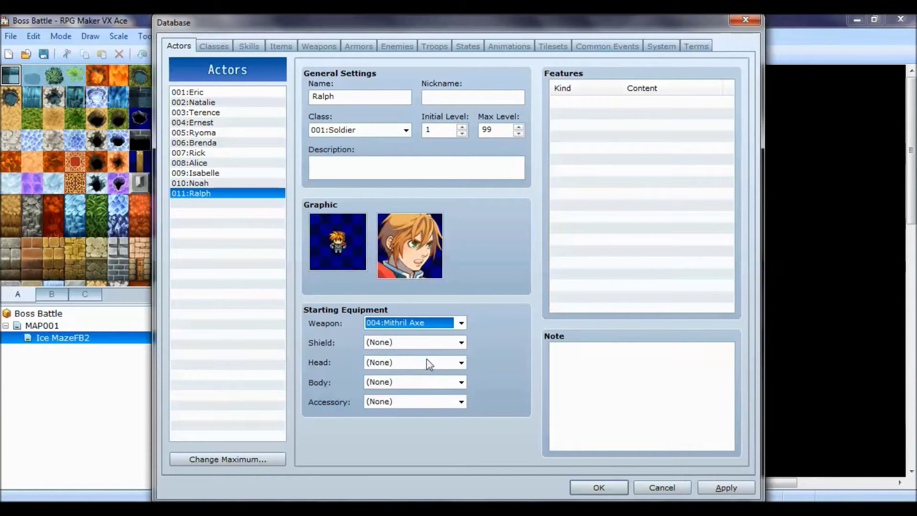
left_click(429, 343)
left_click(417, 426)
left_click(409, 361)
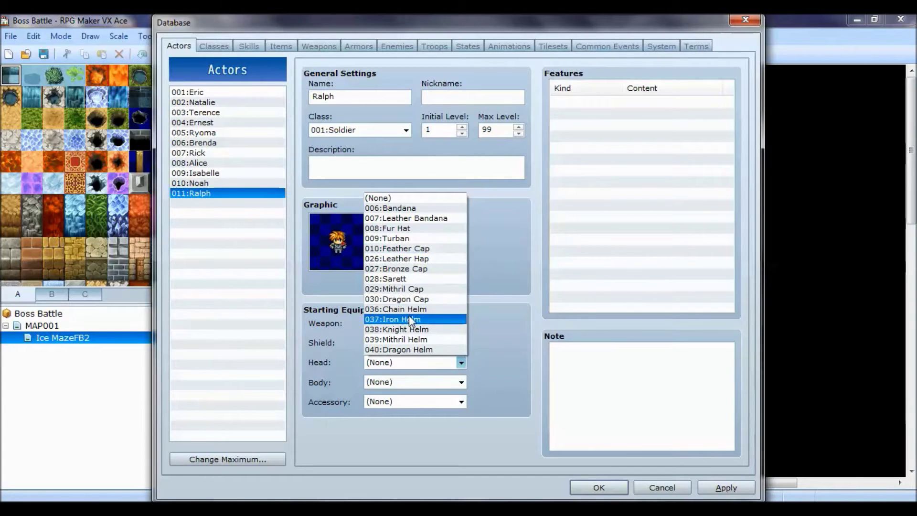
left_click(409, 317)
left_click(404, 382)
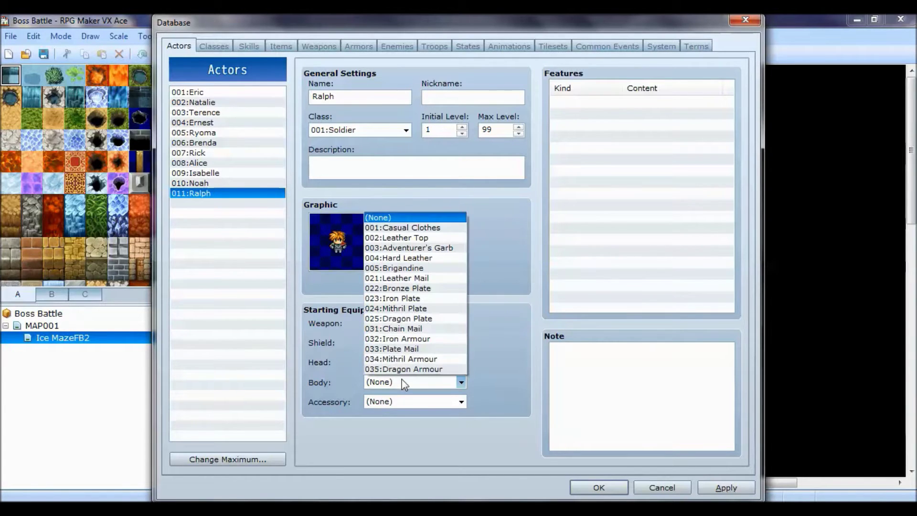
left_click(410, 341)
left_click(423, 403)
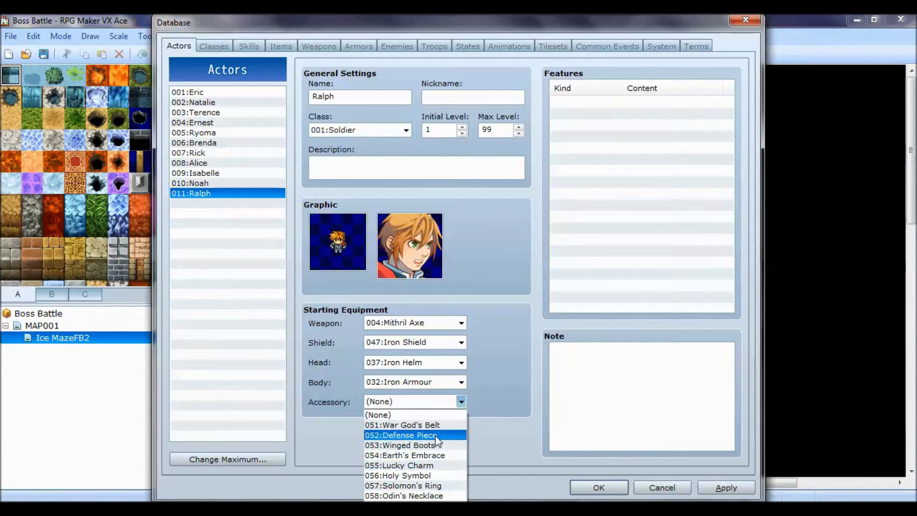
left_click(429, 425)
- Set Eric's starting equipment to 004:Mithril Axe, 047:Iron Shield, 037:Iron Helm and 032:Iron Armour, and apply the changes
left_click(189, 92)
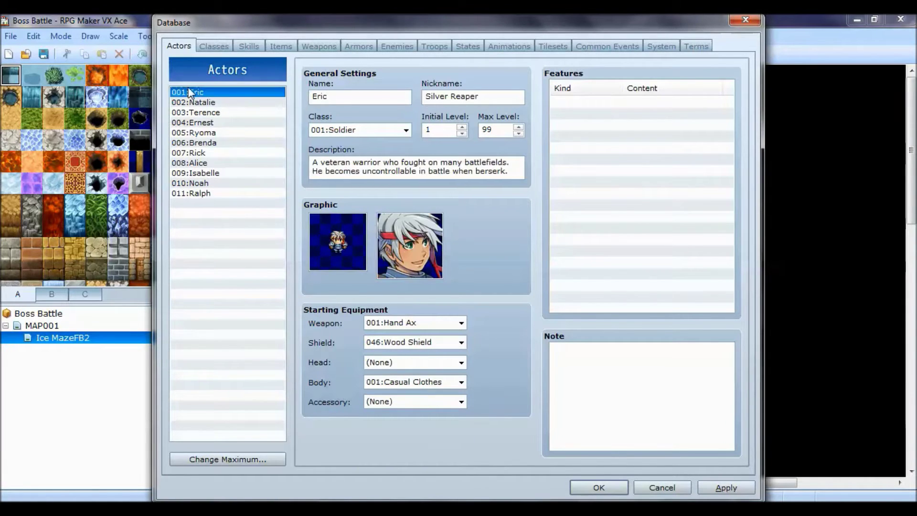
left_click(433, 323)
left_click(425, 375)
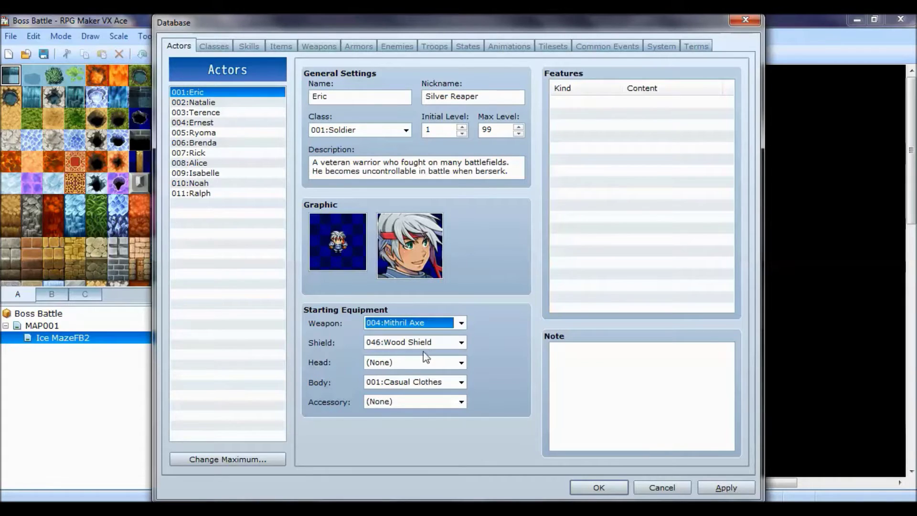
left_click(425, 344)
left_click(410, 425)
left_click(409, 363)
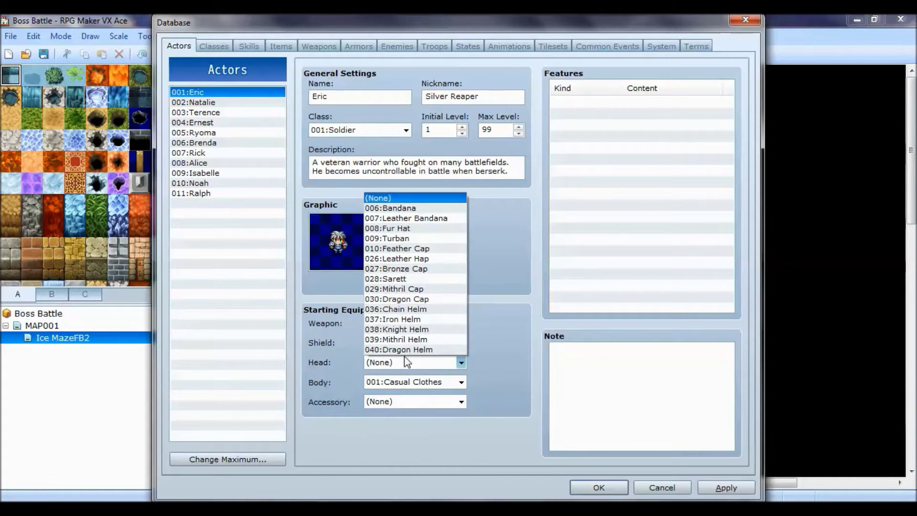
left_click(411, 320)
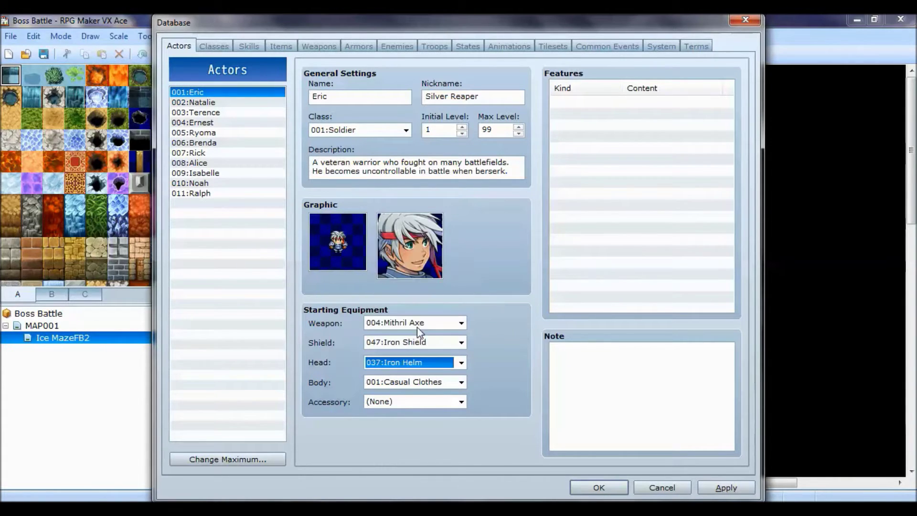
left_click(445, 381)
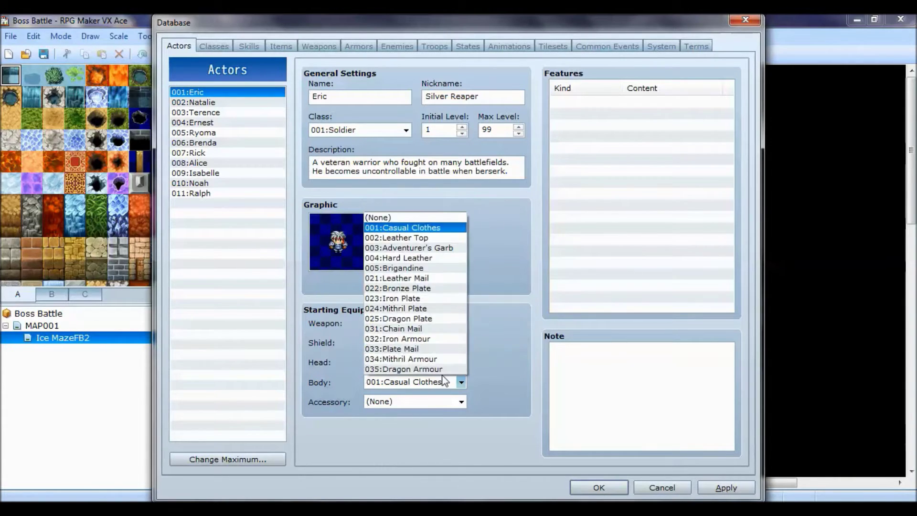
left_click(425, 345)
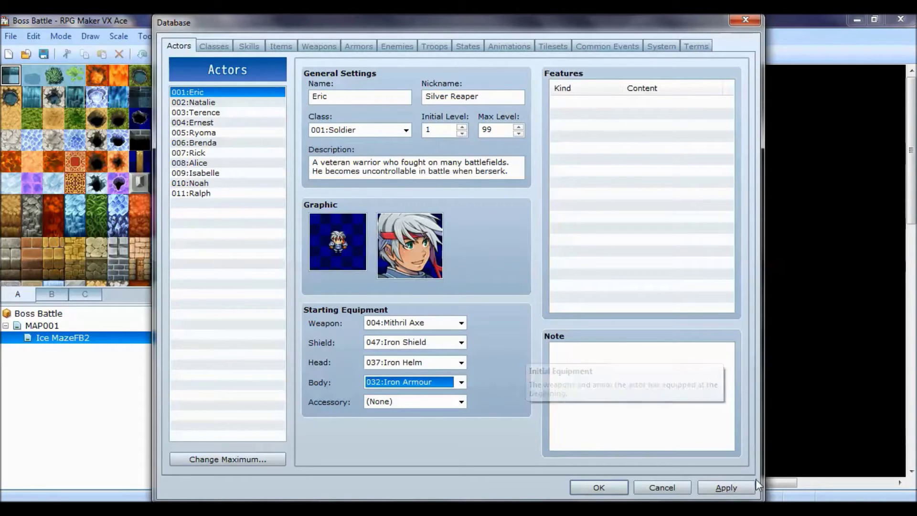
left_click(727, 487)
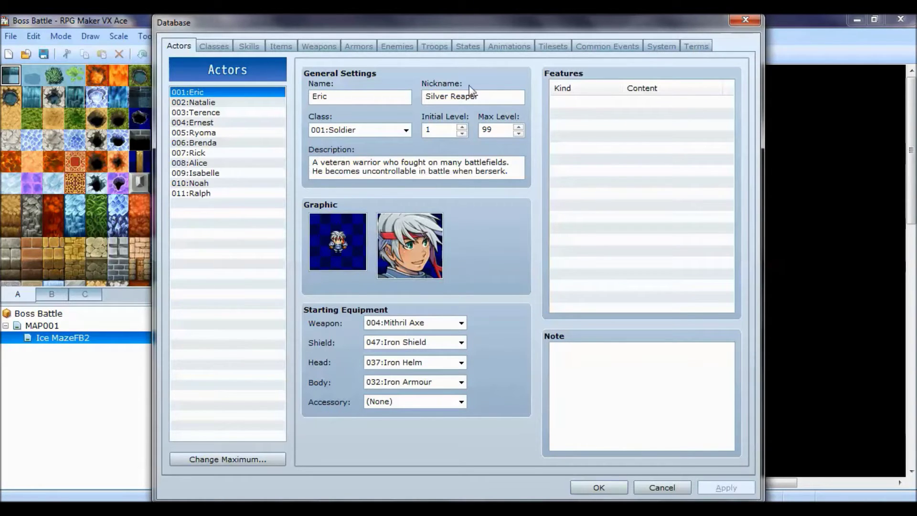
- Raise the maximum number of troops to 31 and select the new empty troop
left_click(435, 46)
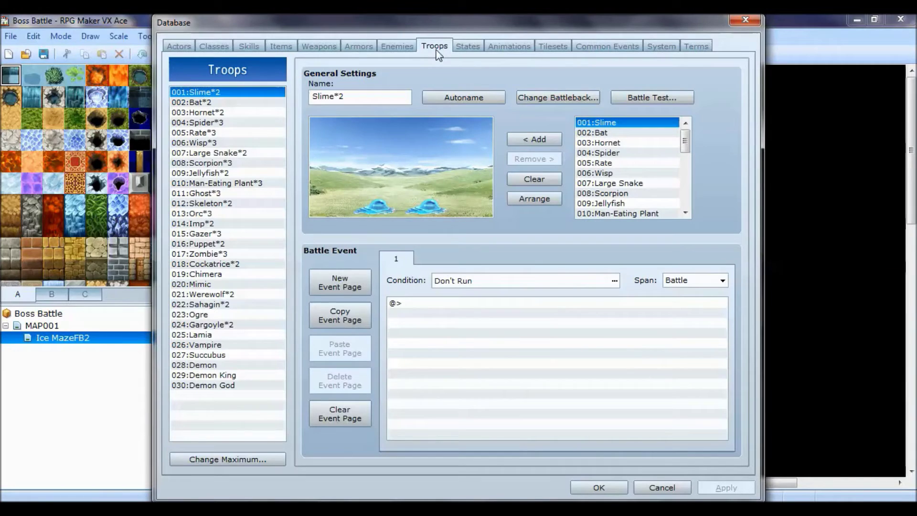
left_click(216, 459)
left_click(210, 464)
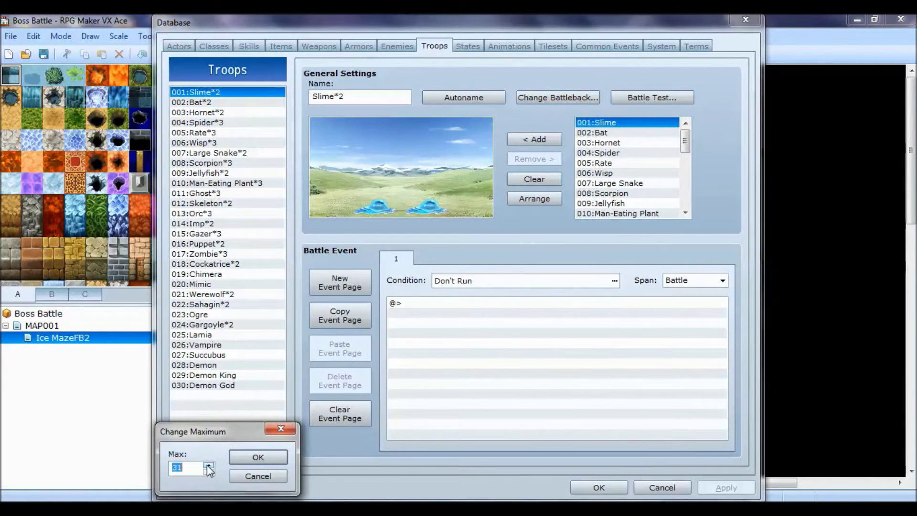
left_click(244, 454)
left_click(213, 397)
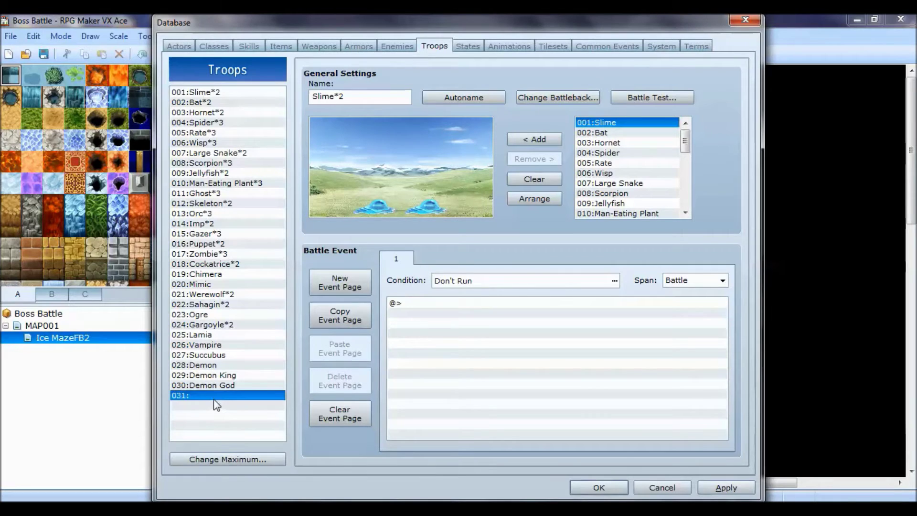
- Add 031:Ice Lady to the new troop and move her to the left side of the battlefield
left_click_drag(684, 142, 684, 203)
left_click(649, 213)
double_click(649, 213)
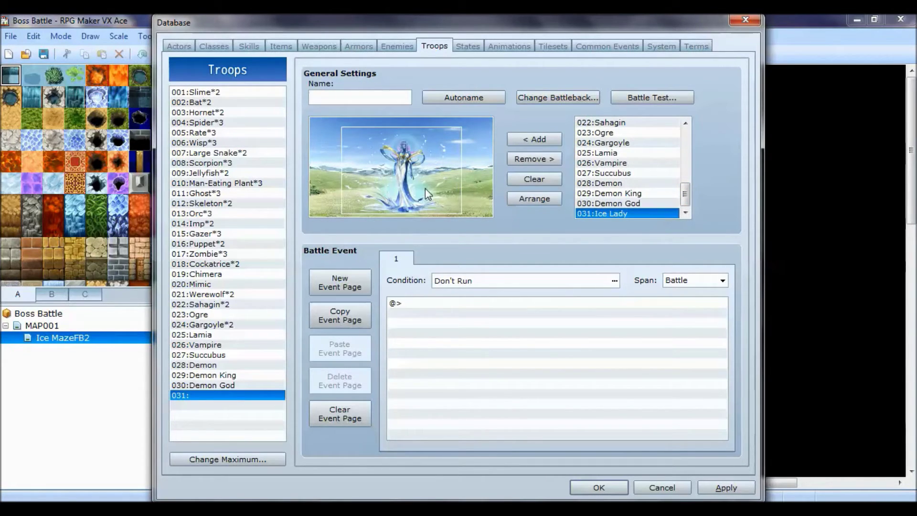
left_click_drag(386, 180, 369, 176)
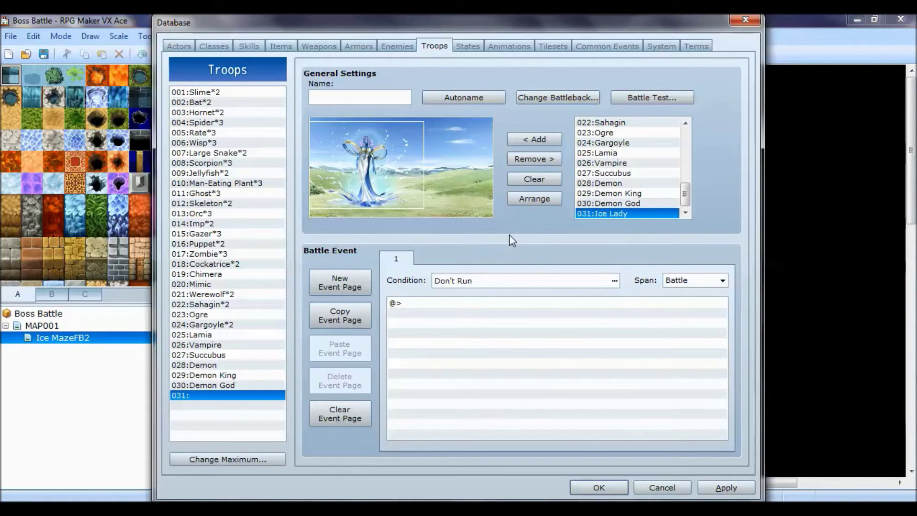
- Start a Show Text command in the troop's battle event, using the blue ice woman's face from Monster1
double_click(443, 307)
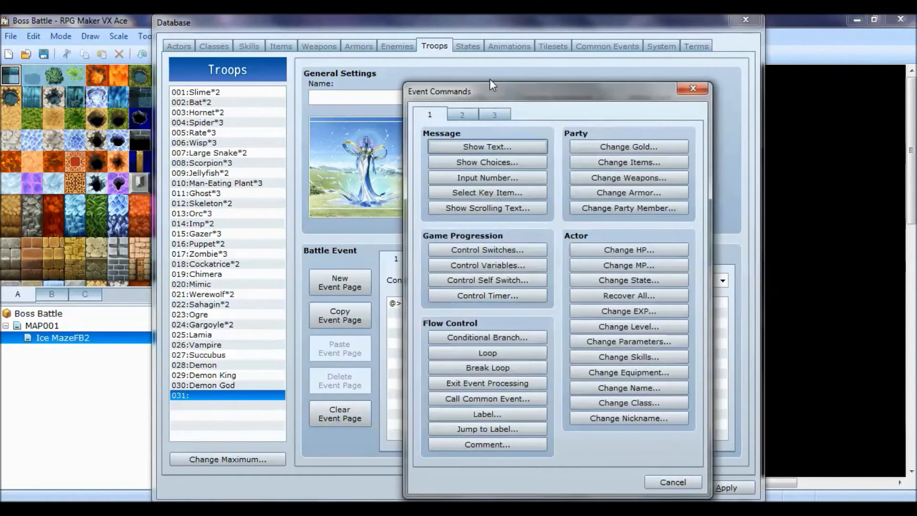
left_click_drag(489, 89, 590, 51)
left_click(596, 111)
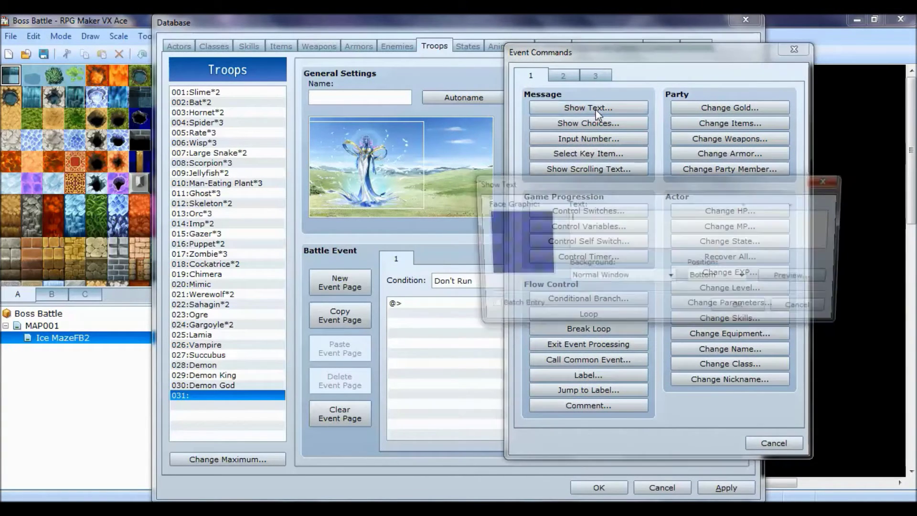
double_click(529, 244)
left_click(494, 148)
left_click(494, 250)
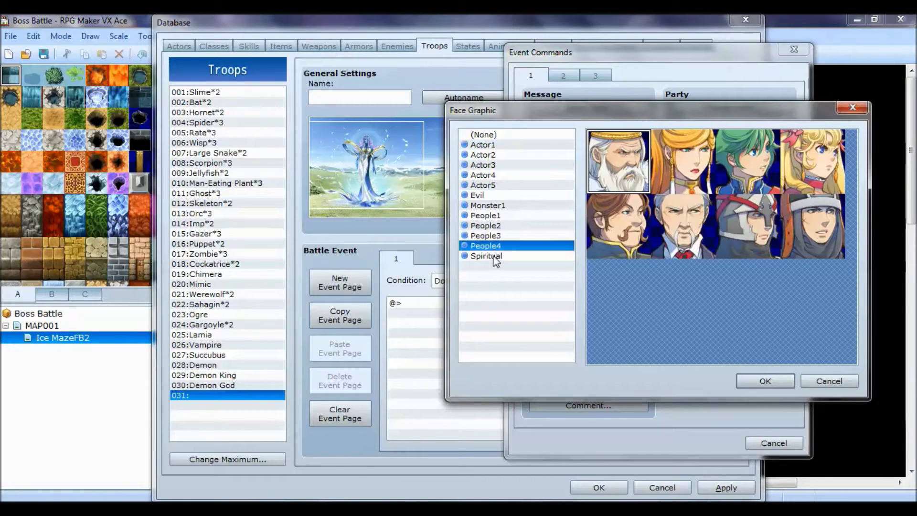
left_click(494, 257)
left_click(503, 206)
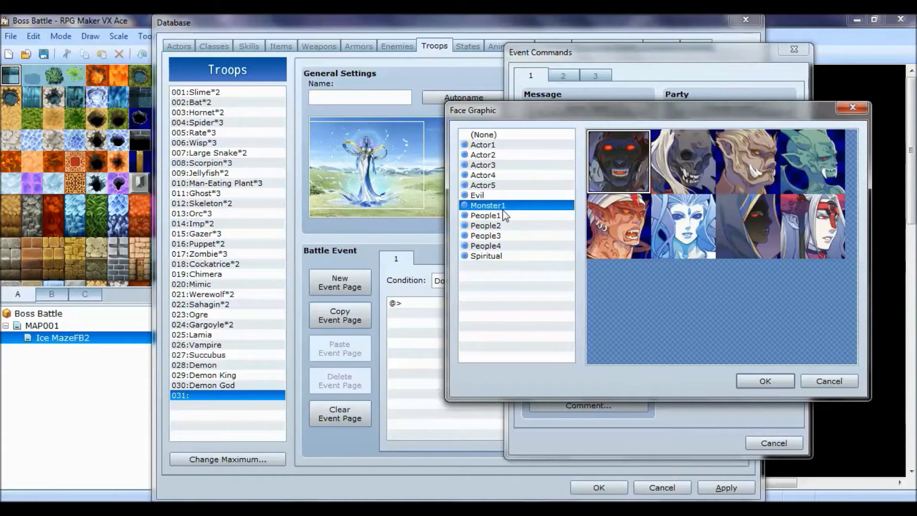
left_click(693, 241)
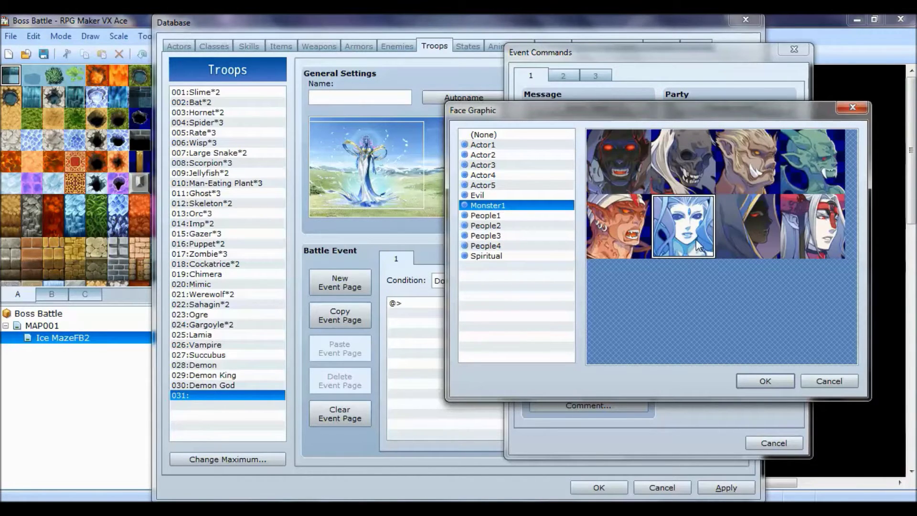
left_click(765, 381)
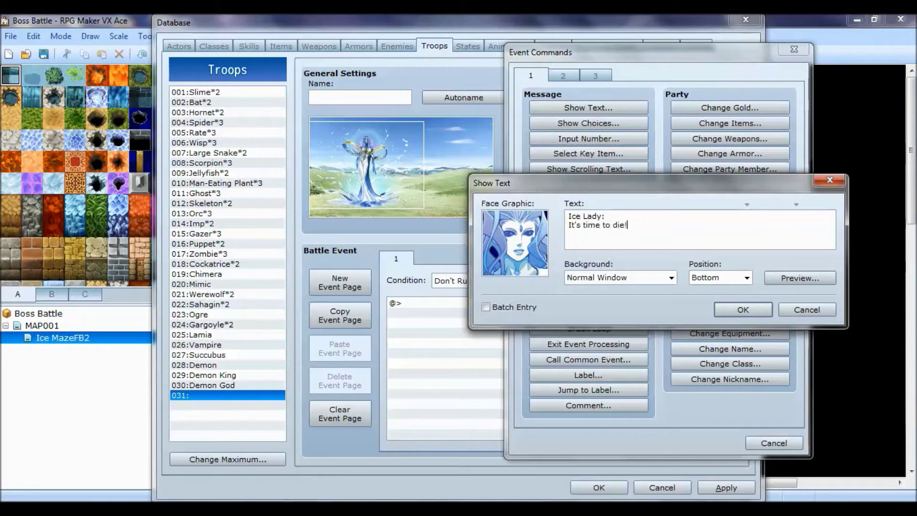
- Accept the Ice Lady's "It's time to die!" message and set the battle event's condition to Turn No. 1, applying the changes
left_click(743, 311)
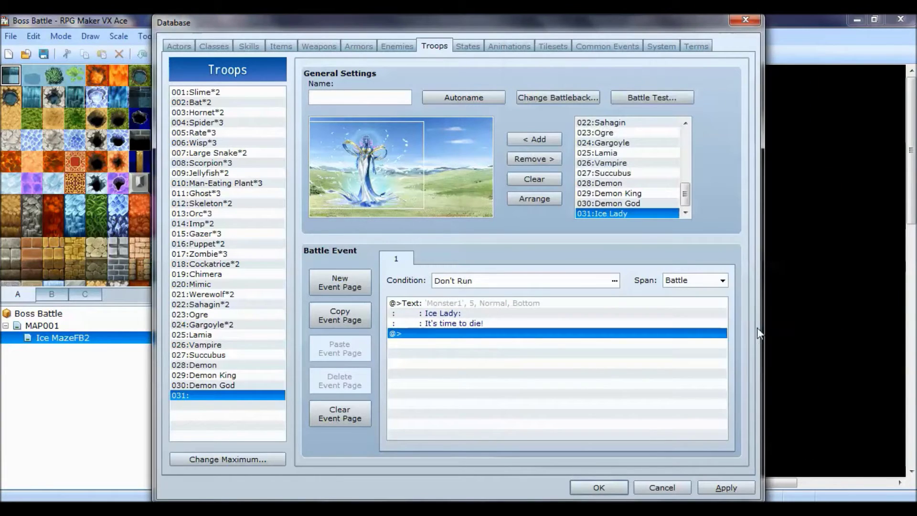
left_click(483, 284)
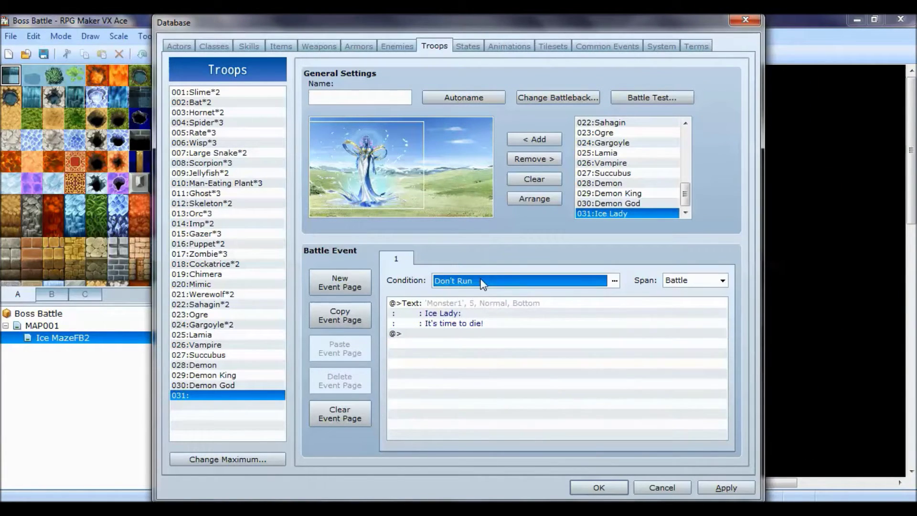
left_click(615, 281)
left_click_drag(613, 263, 699, 81)
left_click(573, 133)
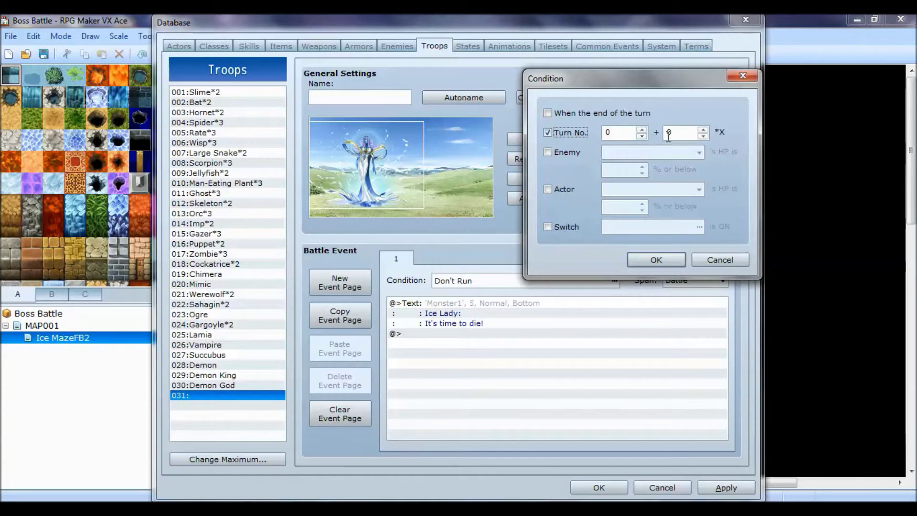
mouse_move(723, 133)
left_click(642, 130)
left_click(655, 262)
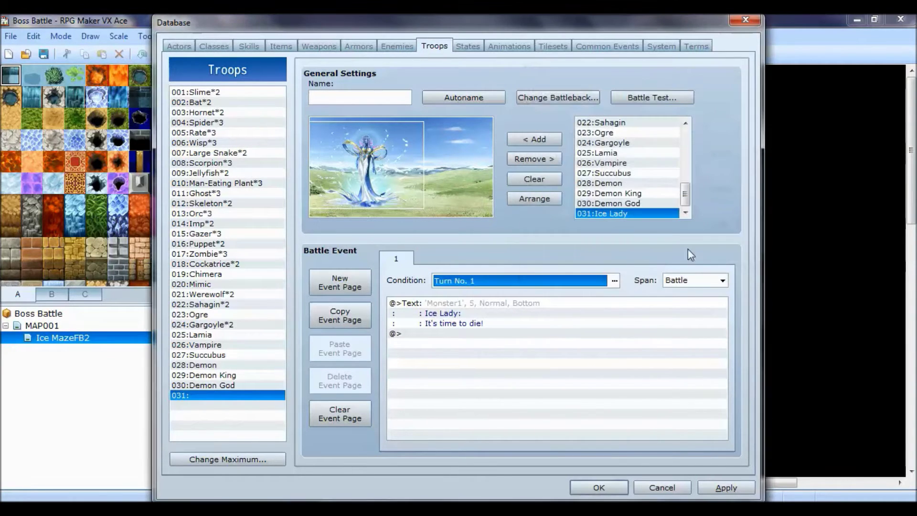
left_click(731, 488)
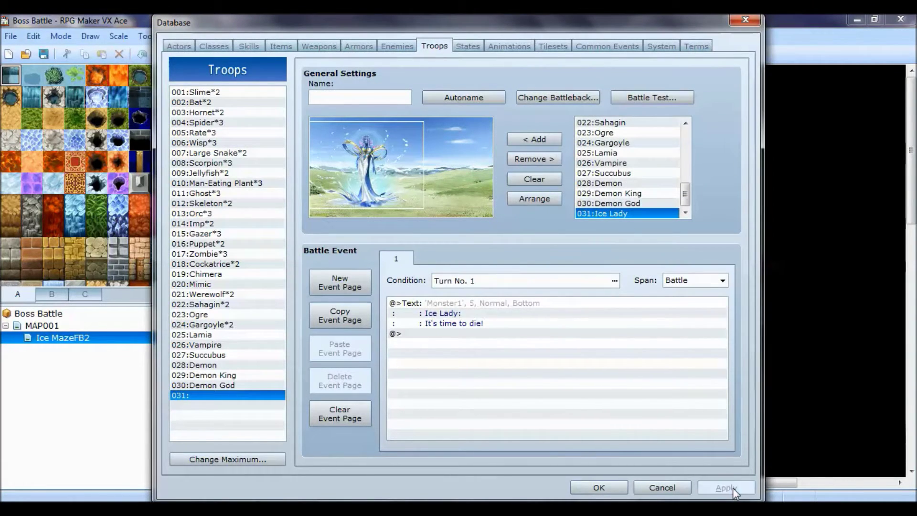
left_click(368, 48)
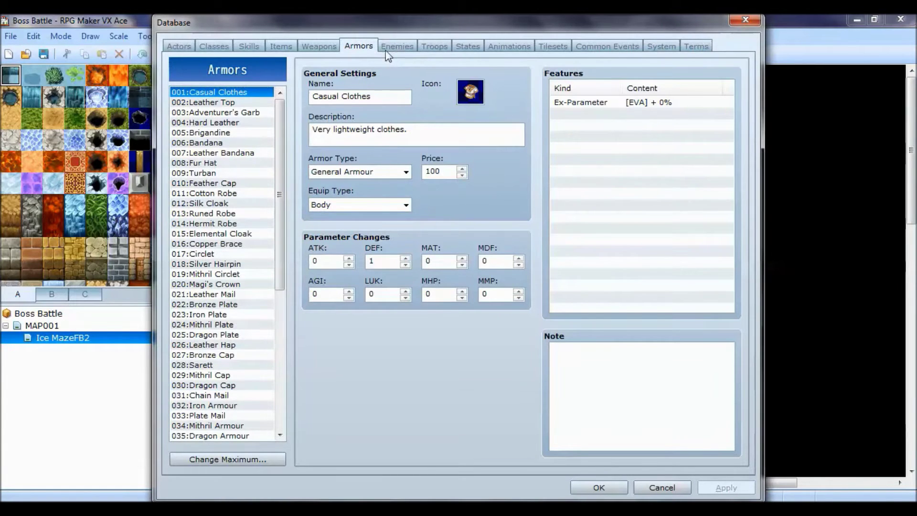
left_click(308, 46)
left_click(206, 45)
left_click(175, 46)
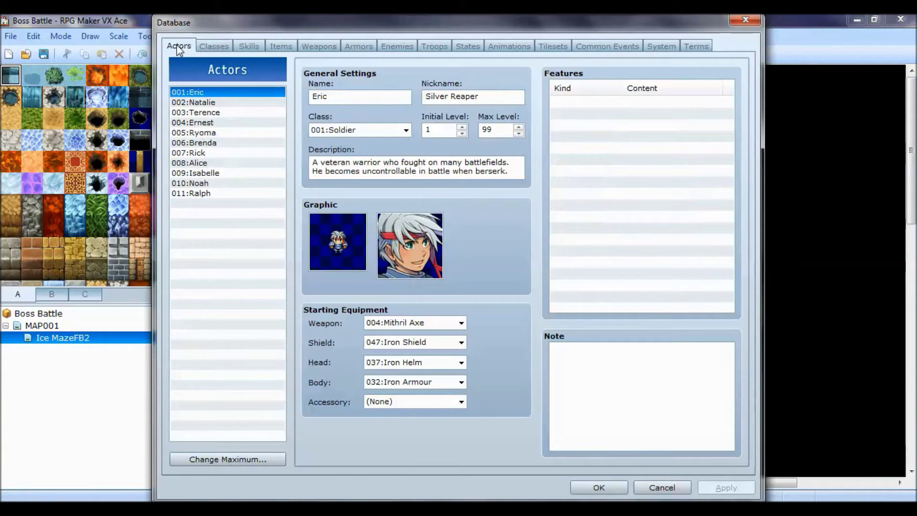
- Close the database and set the player's starting position on the floor tile just above the middle of the upper staircase
left_click(599, 488)
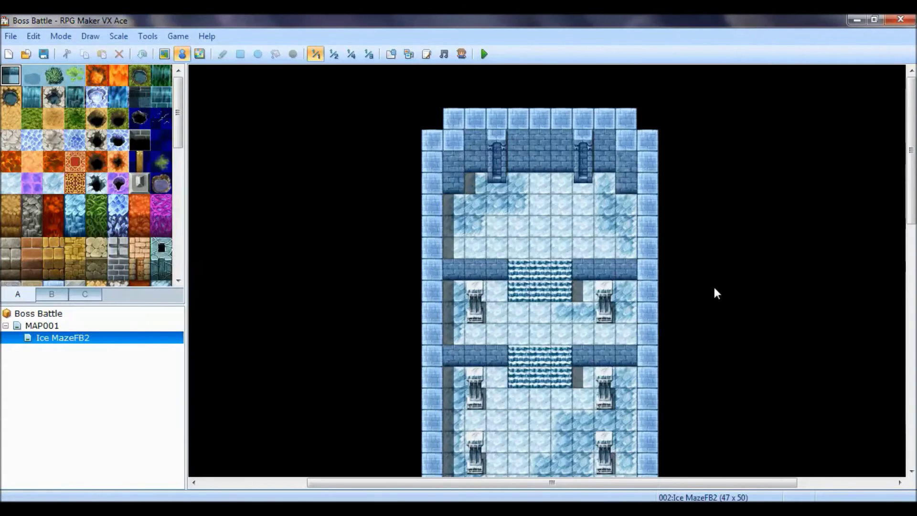
right_click(536, 251)
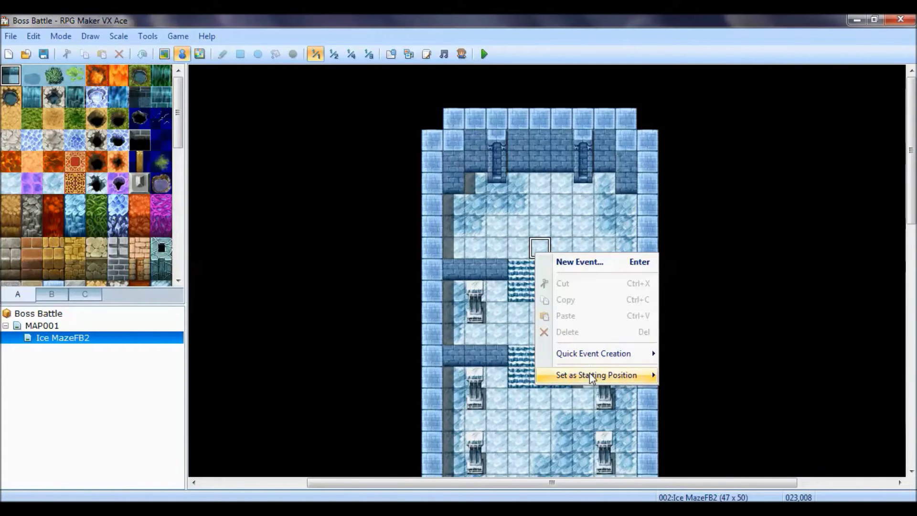
left_click(678, 377)
- Create an event named Ralph beside the starting position, using the orange-haired character from Actor1 facing away as its graphic
double_click(539, 247)
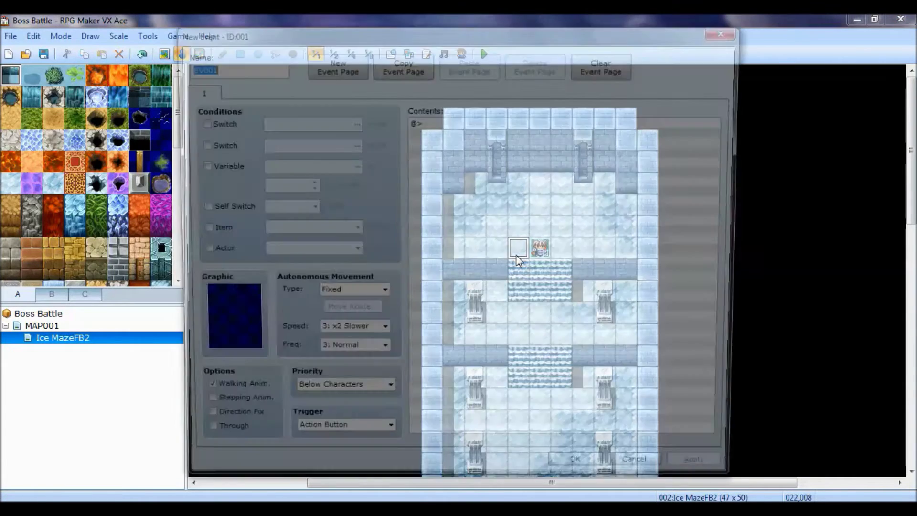
type("Ralph")
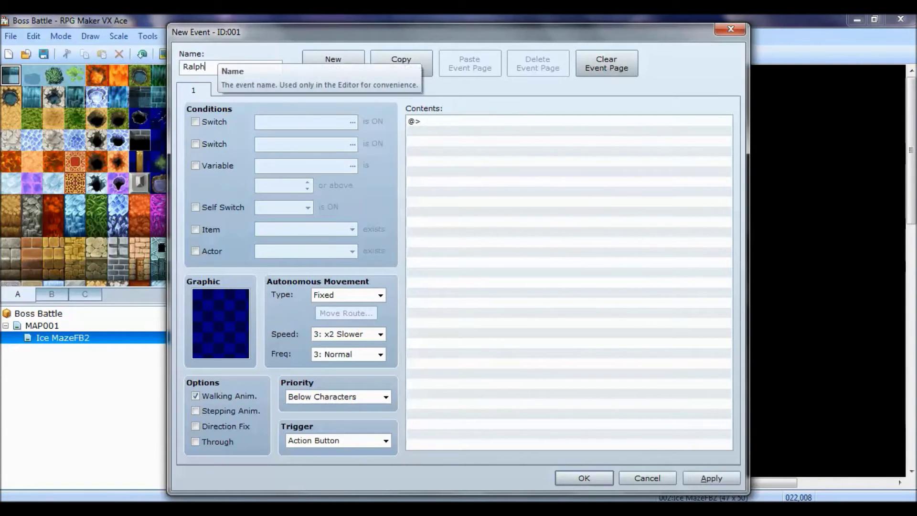
double_click(226, 347)
left_click(311, 153)
left_click(419, 214)
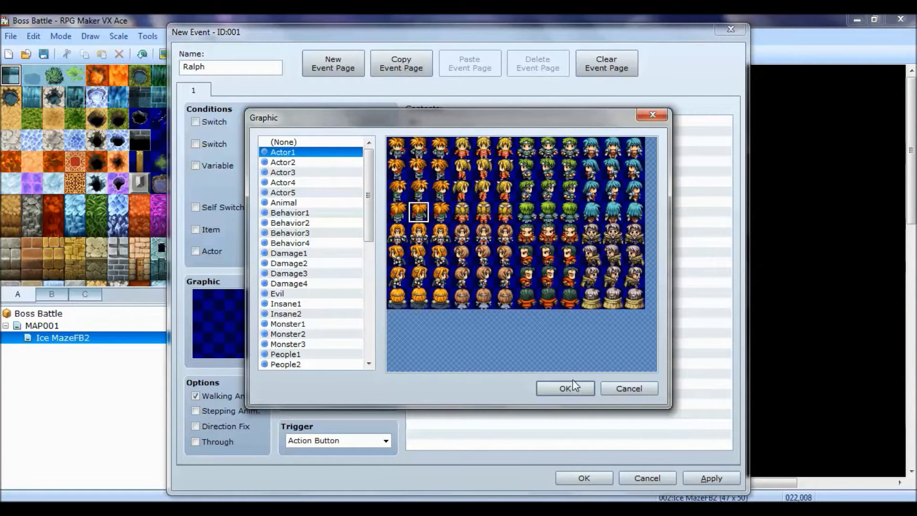
left_click(573, 389)
left_click(706, 478)
left_click(581, 478)
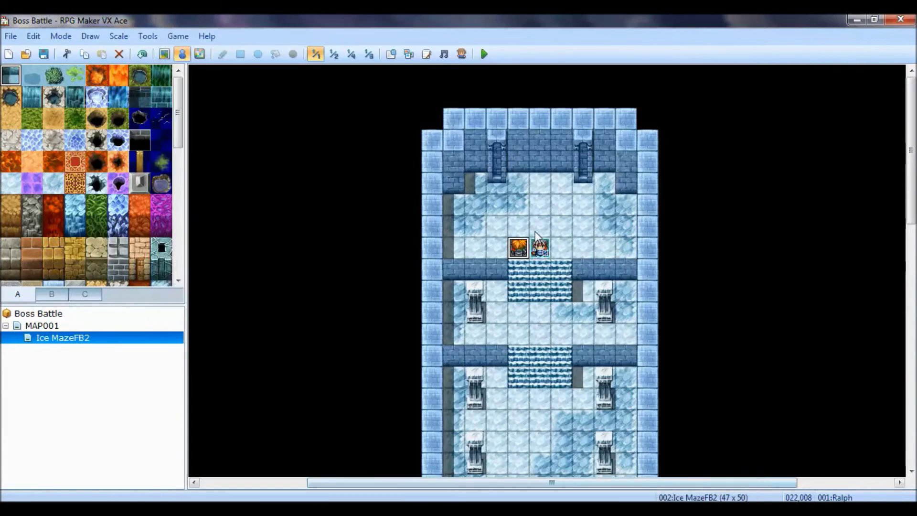
- Place the purple throne from tileset C in map editing mode, centred against the back wall of the upper room
left_click(51, 294)
scroll(113, 273, "down", 5)
left_click(85, 294)
scroll(119, 214, "down", 5)
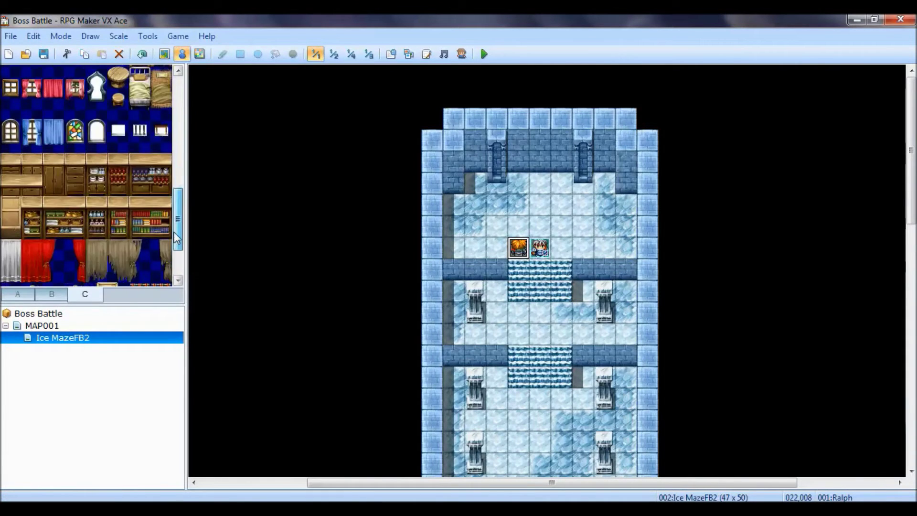
left_click_drag(119, 253, 160, 276)
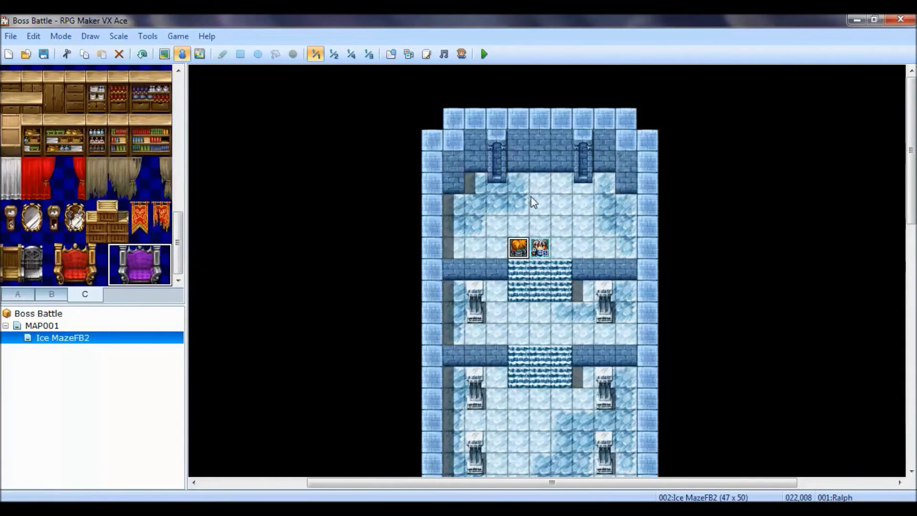
left_click(157, 56)
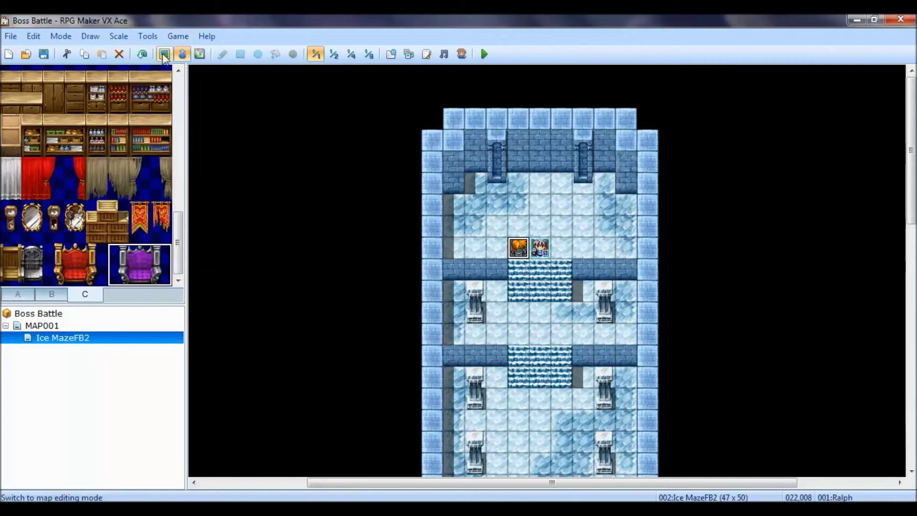
left_click(523, 191)
- Return to event editing mode and create an event named Ice Lady on the throne's seat
left_click(183, 54)
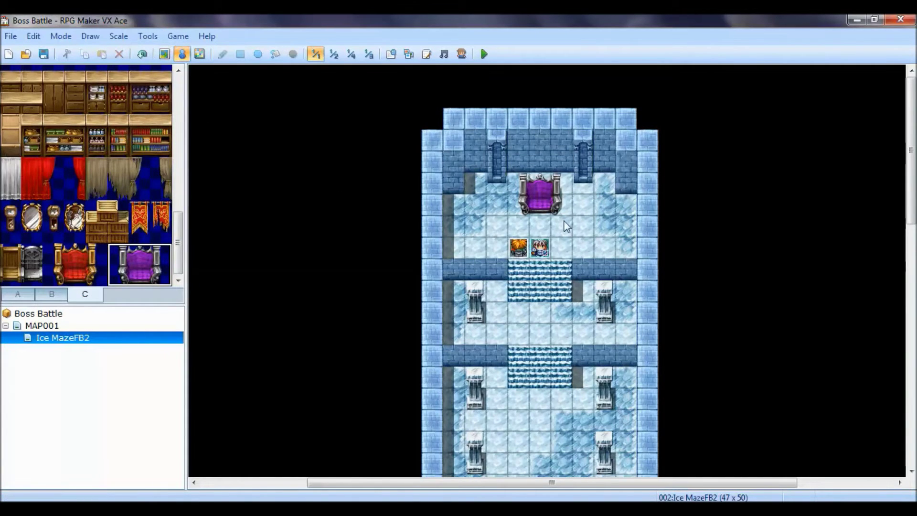
double_click(541, 204)
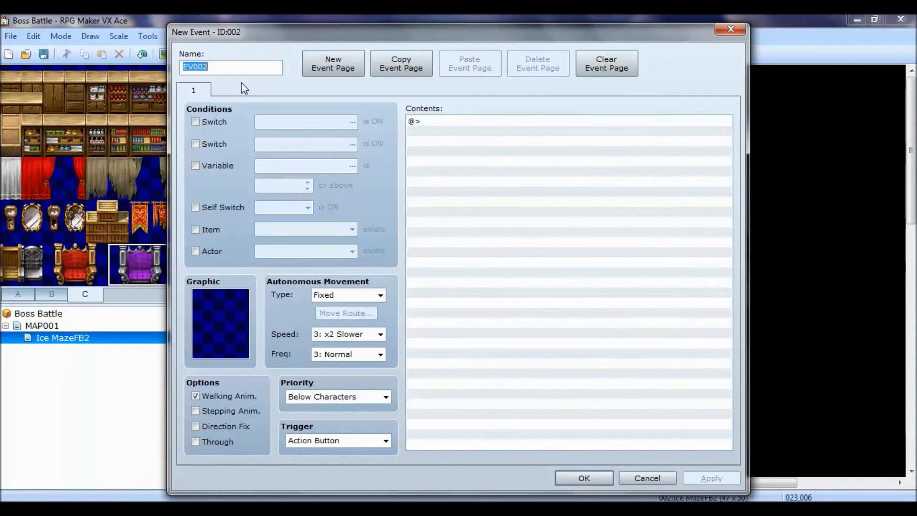
type("Ice Lady")
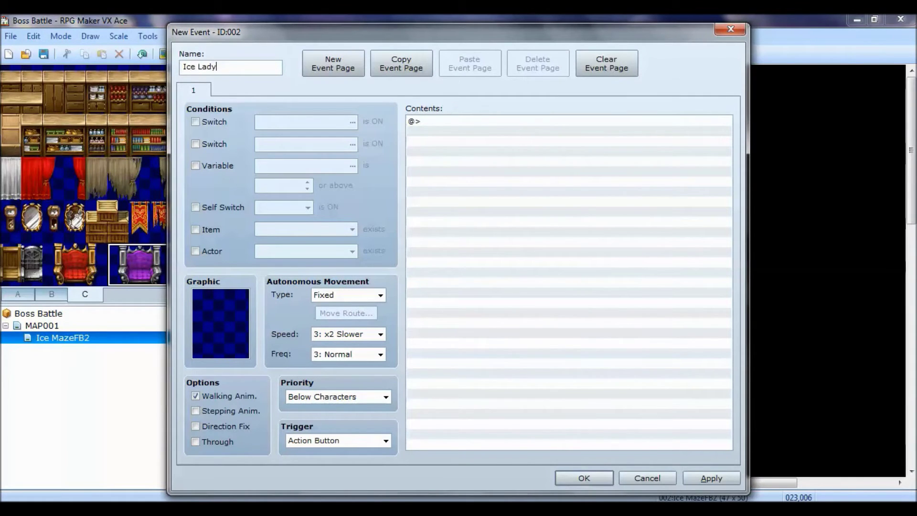
- Give the Ice Lady event the front-facing ice woman graphic from Monster1 and save the event
double_click(223, 325)
left_click_drag(371, 185, 374, 368)
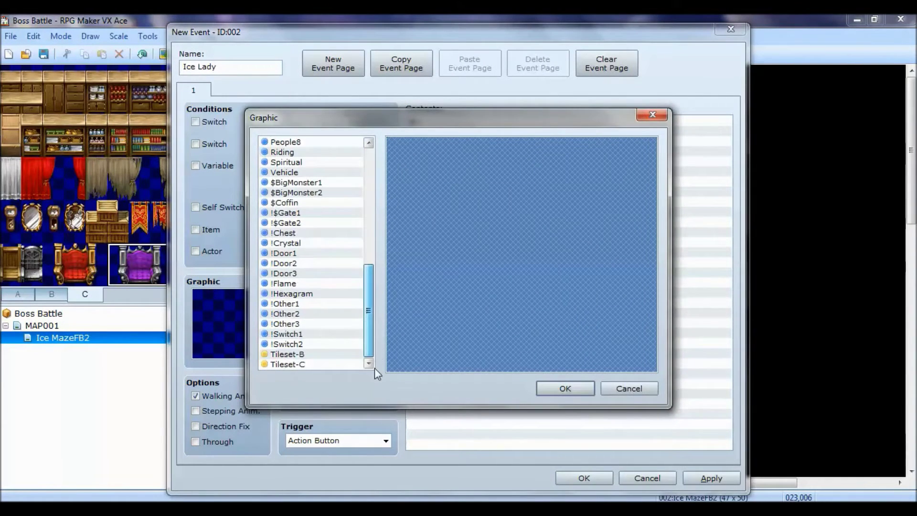
left_click_drag(369, 313, 366, 228)
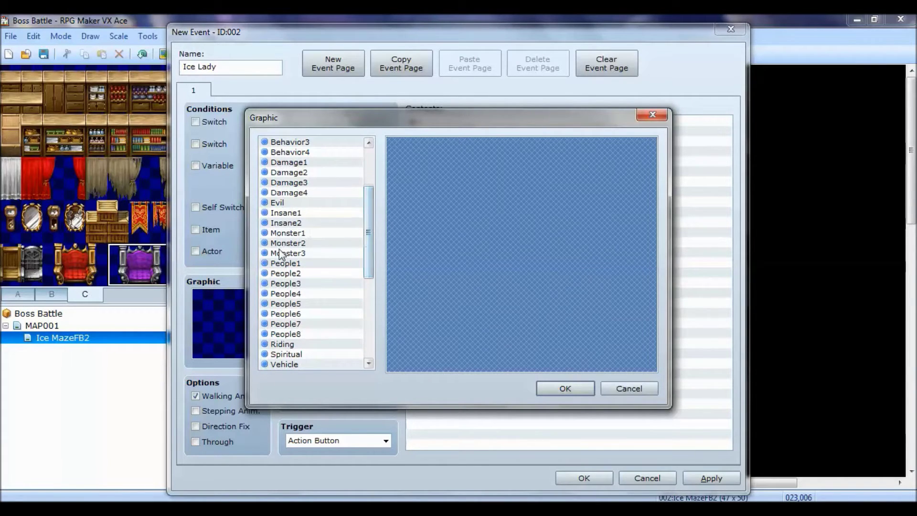
left_click(281, 253)
left_click(285, 242)
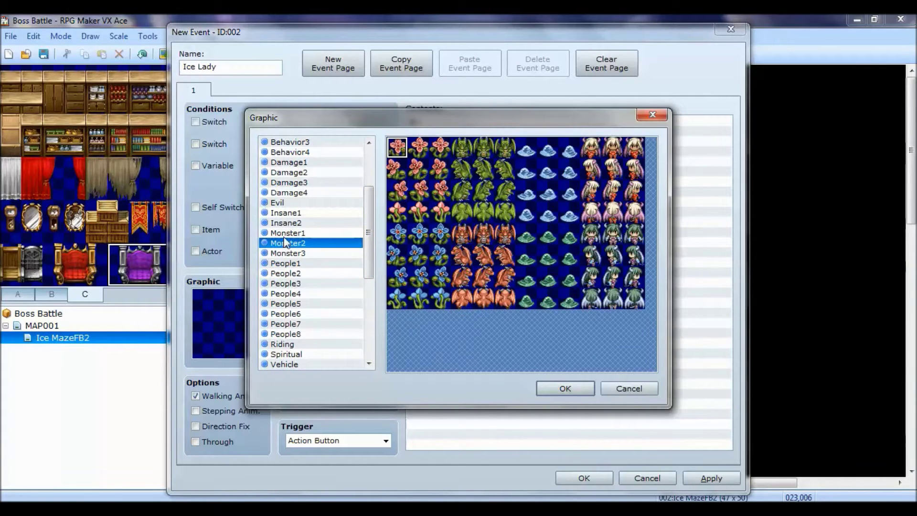
left_click(284, 233)
left_click(483, 248)
left_click(572, 389)
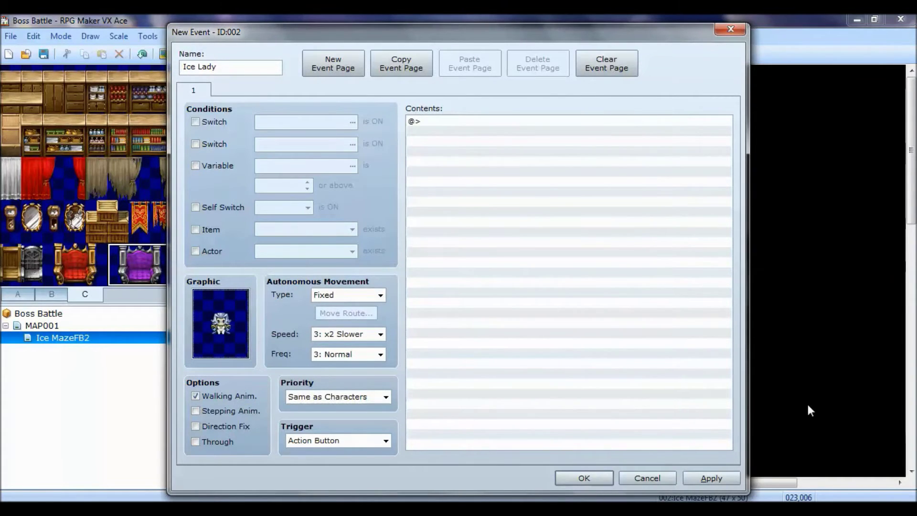
left_click(692, 478)
left_click(564, 477)
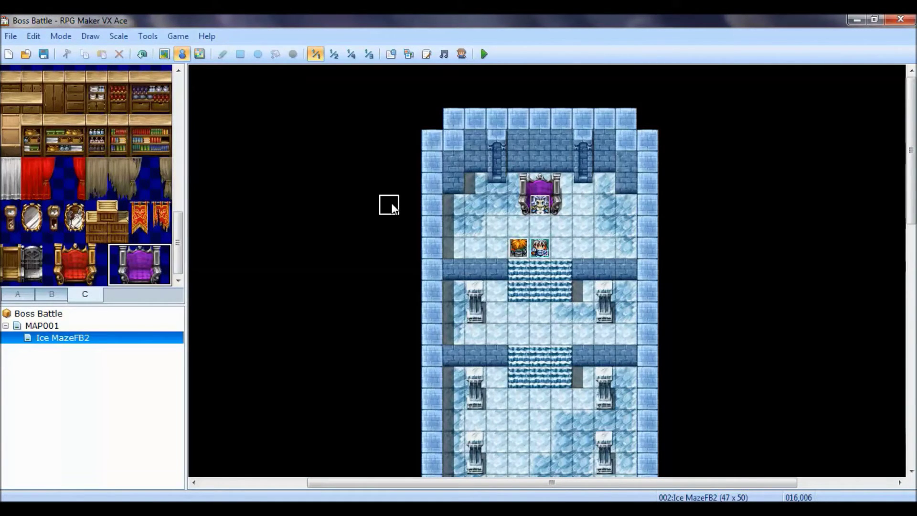
- Create an event named Boss Battle in the black area outside the room's left wall, at 016,006
right_click(393, 209)
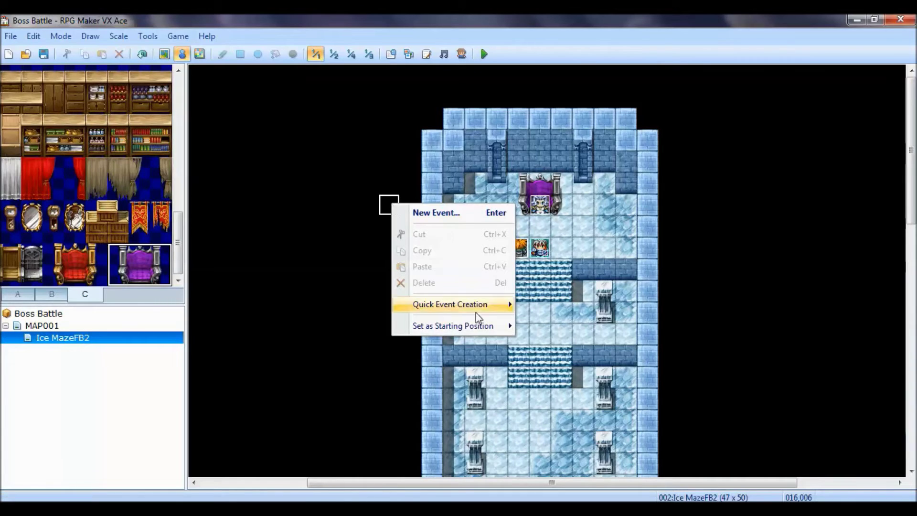
left_click(435, 212)
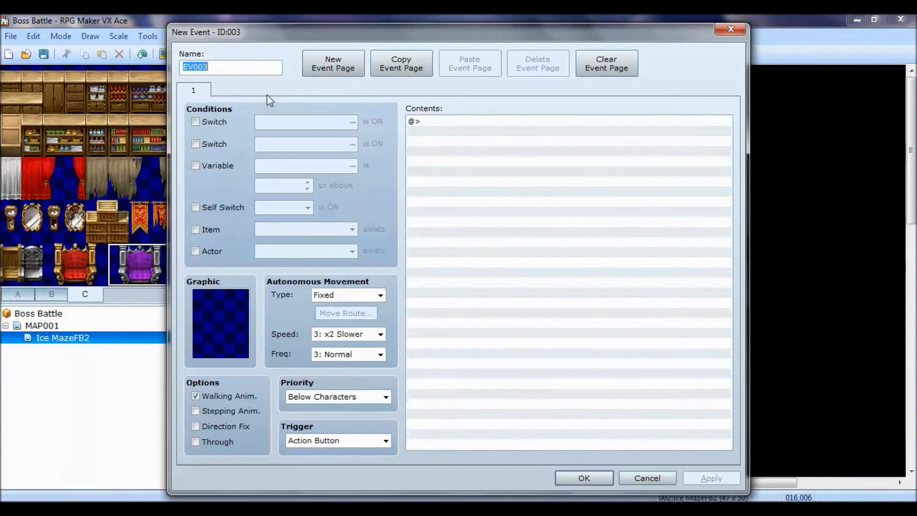
type("Boss Battle")
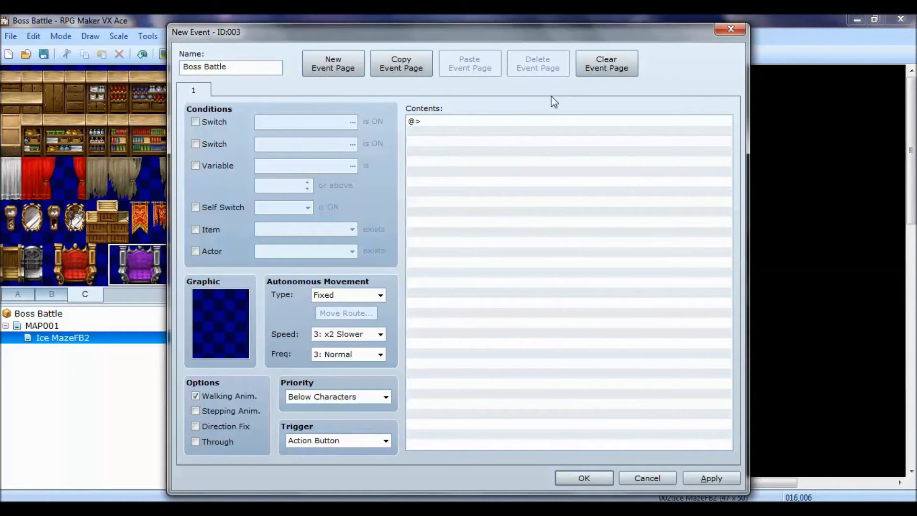
- Add a Show Text command to the Boss Battle event with the blue ice woman's face from Monster1
double_click(521, 121)
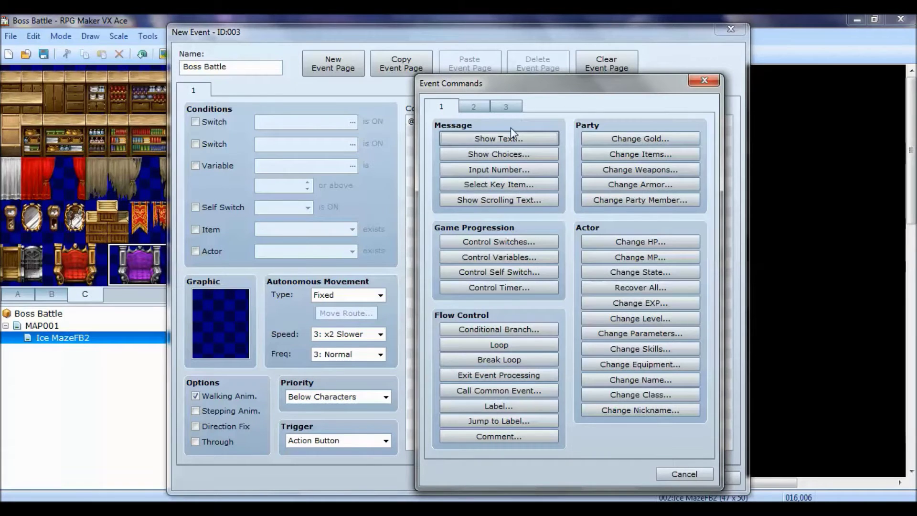
left_click(509, 138)
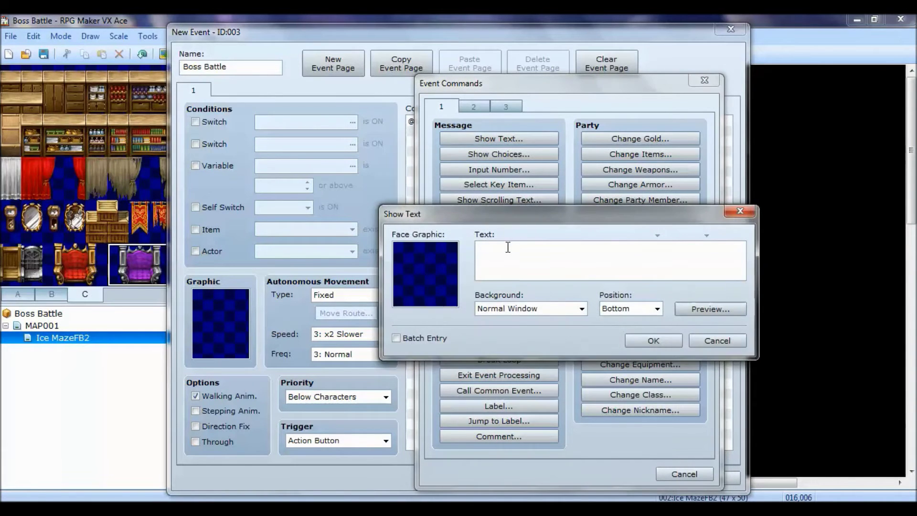
double_click(420, 268)
left_click(409, 287)
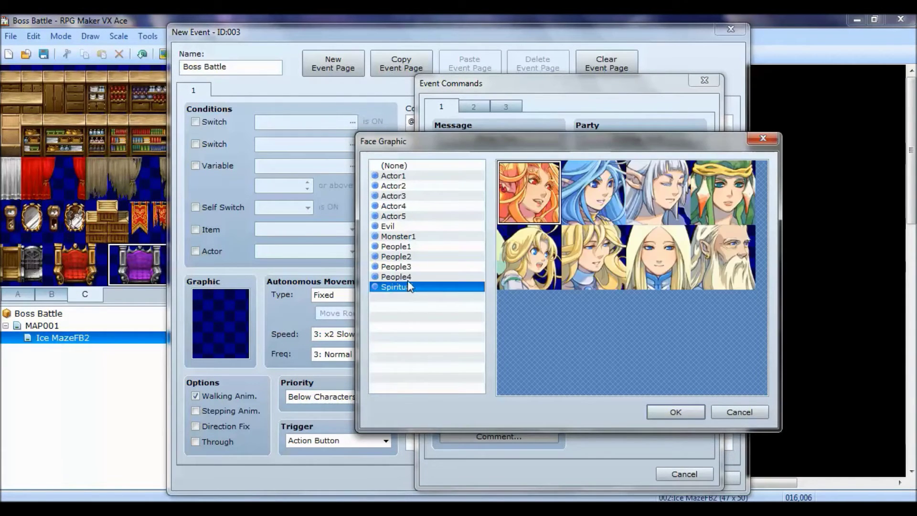
left_click(408, 276)
left_click(407, 266)
left_click(404, 237)
left_click(607, 283)
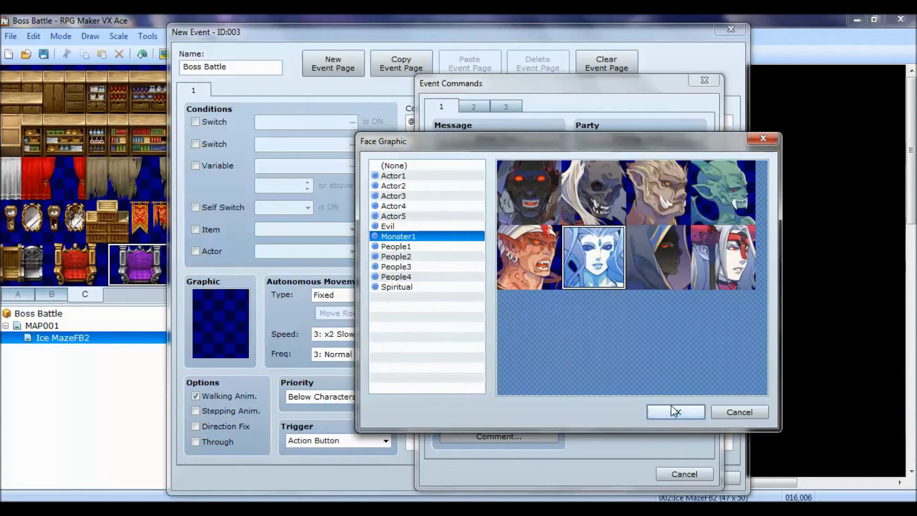
left_click(675, 412)
- Enter the message "Ice Lady:" with "Who dares enter my cave!?" on the second line and accept it
type("Ice Lady: Who d")
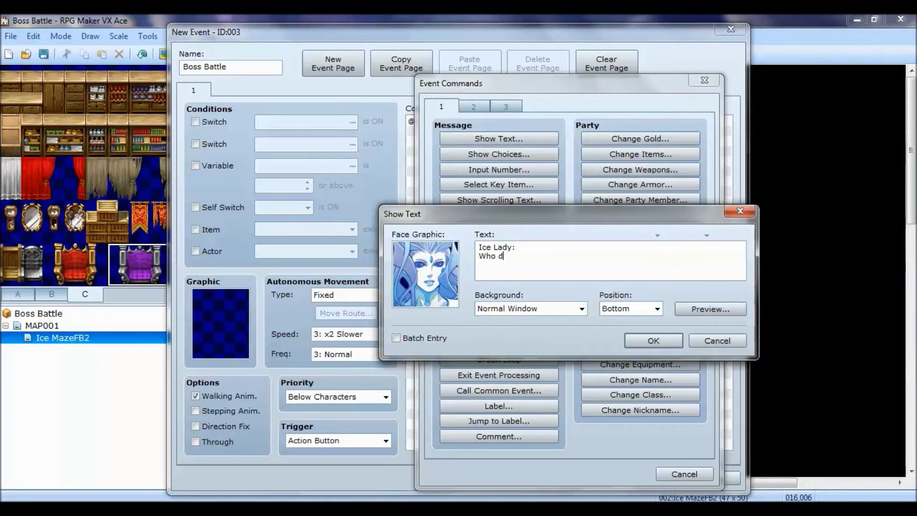
type("ares enter my cave!")
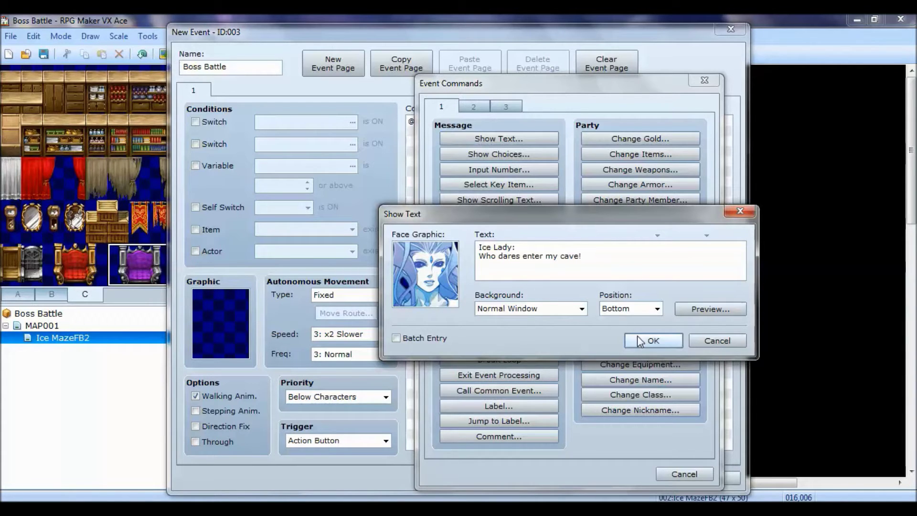
type("?")
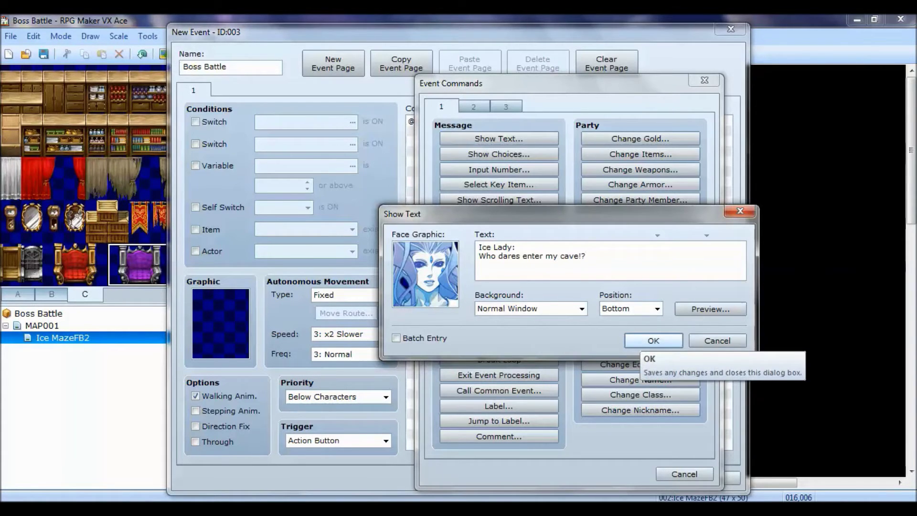
left_click(640, 339)
- Add a second Show Text command to the Boss Battle event with the orange-haired hero's face from Actor1
double_click(543, 153)
left_click(499, 140)
double_click(446, 291)
left_click(411, 179)
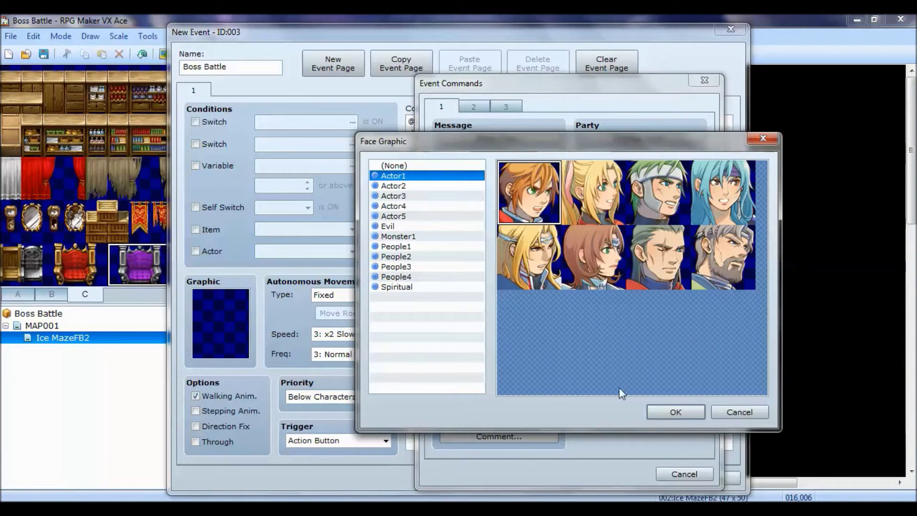
left_click(689, 410)
- Enter the message "Ralph:" with "We've come here to bring justice for our people!" on the second line and accept it
type("Ralph:")
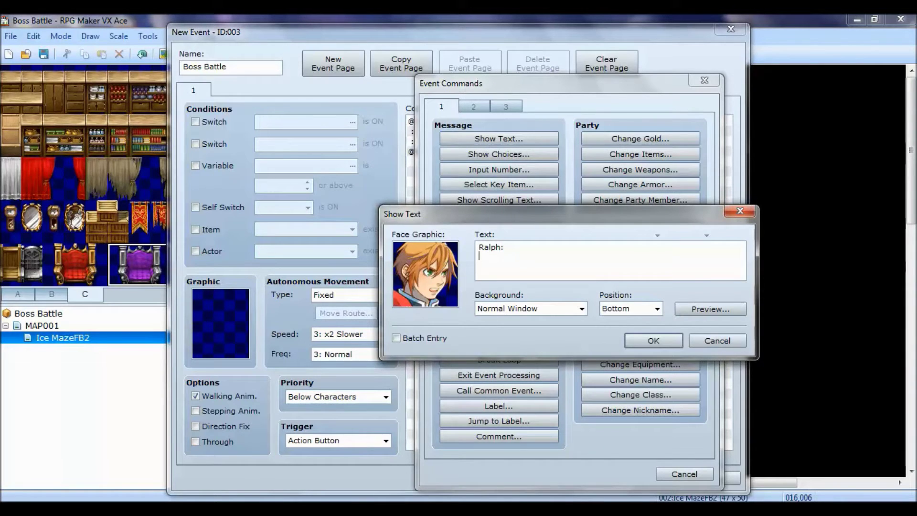
key("Return")
type("We've come here to bring justice for our people!")
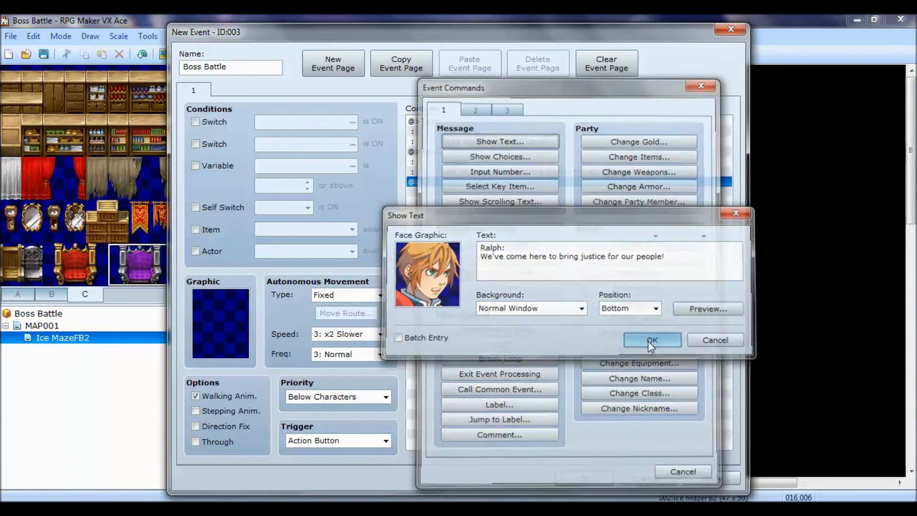
left_click(649, 341)
- Add a third Show Text command with "Eric" as the speaker and the white-haired hero's face from Actor4
double_click(501, 182)
left_click(499, 138)
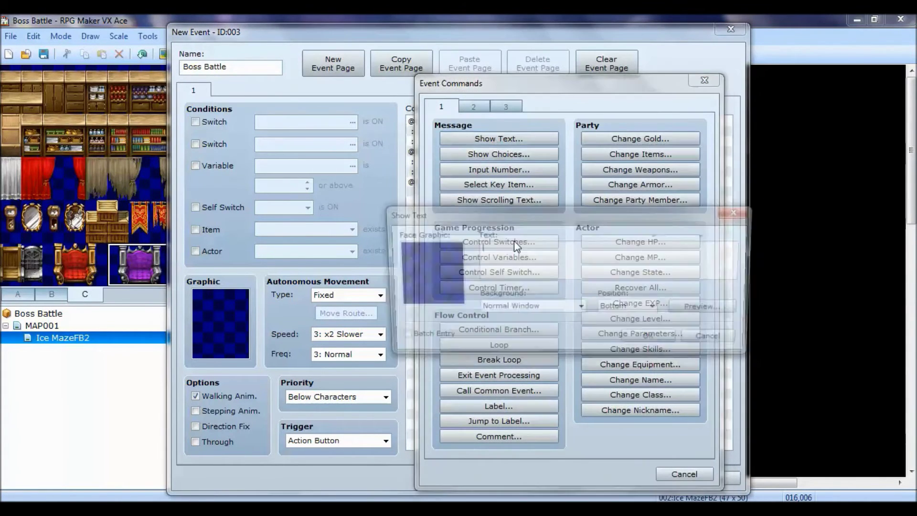
type("Eric")
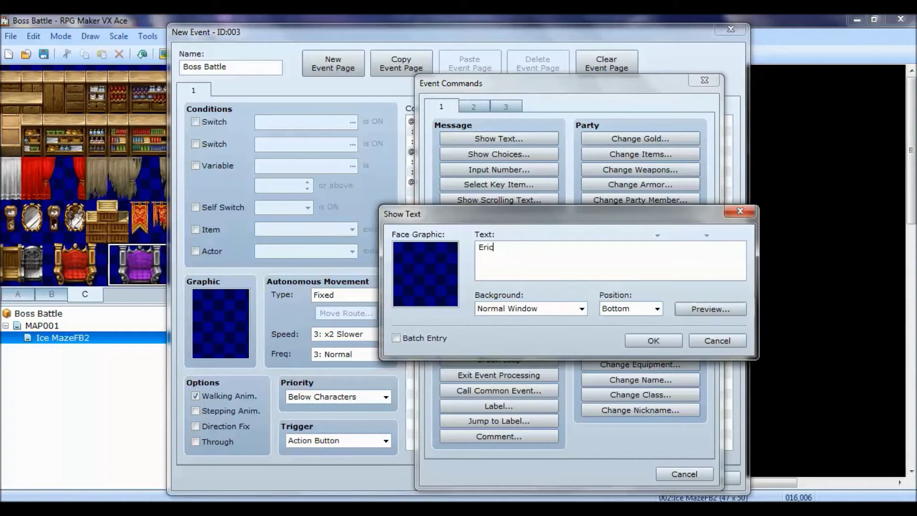
double_click(435, 262)
left_click(402, 207)
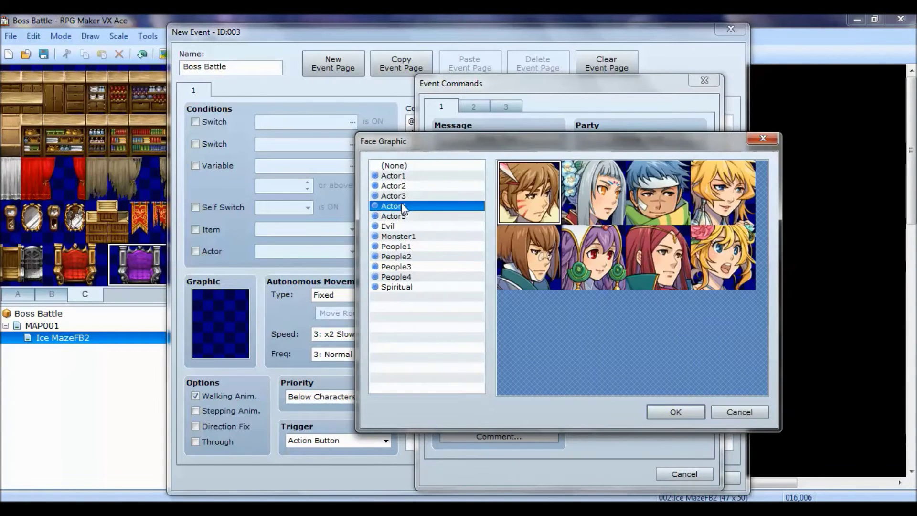
left_click(676, 412)
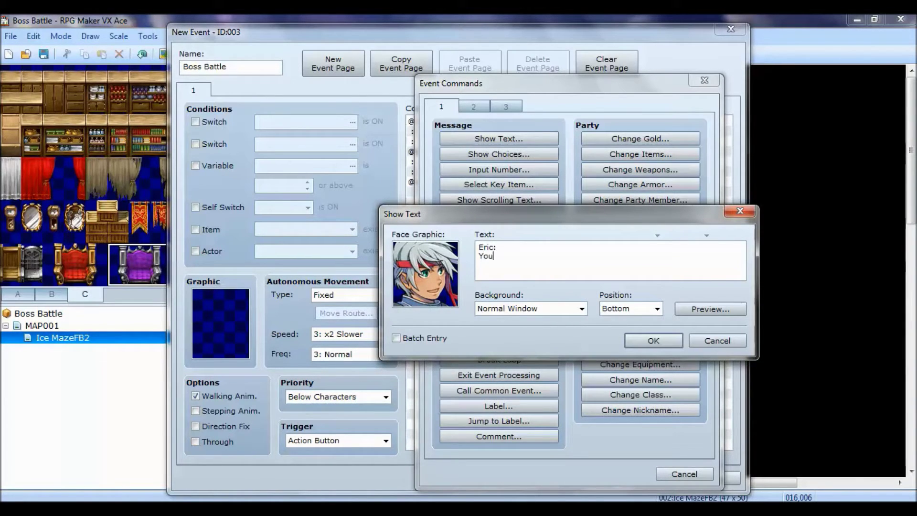
- Complete Eric's message with "Your wicked ways will end today!" on the second line and accept it
type("Wick")
key("BackSpace")
key("BackSpace")
key("BackSpace")
type("wicked ways will end today!")
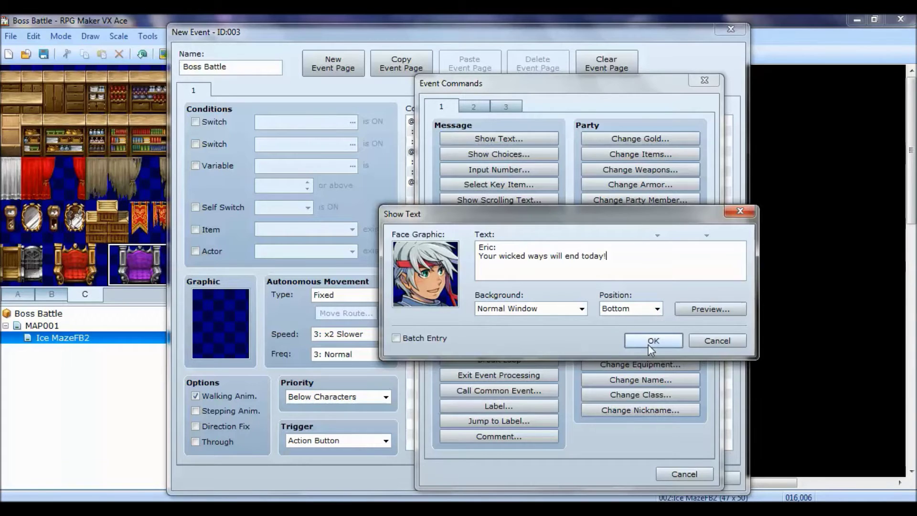
left_click(649, 342)
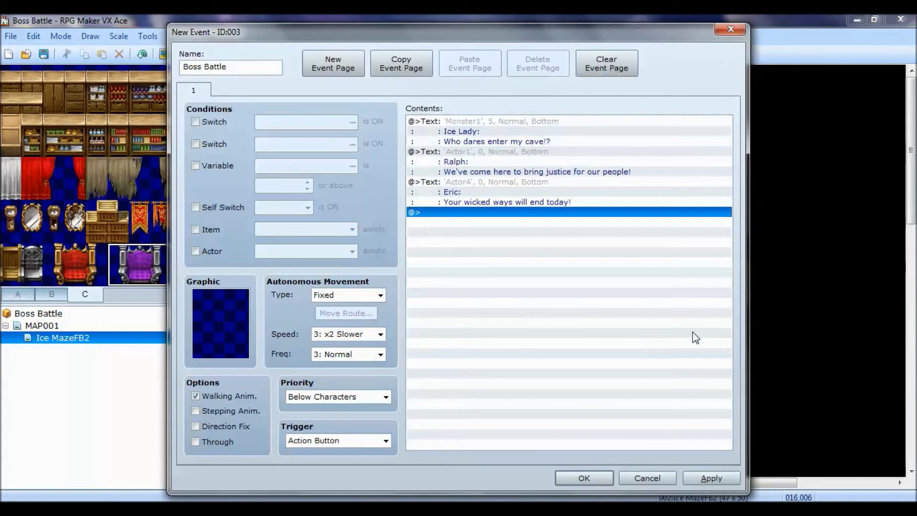
- Add a fourth Show Text command below Eric's line with the blue ice woman's face from Monster1
double_click(526, 218)
left_click(486, 138)
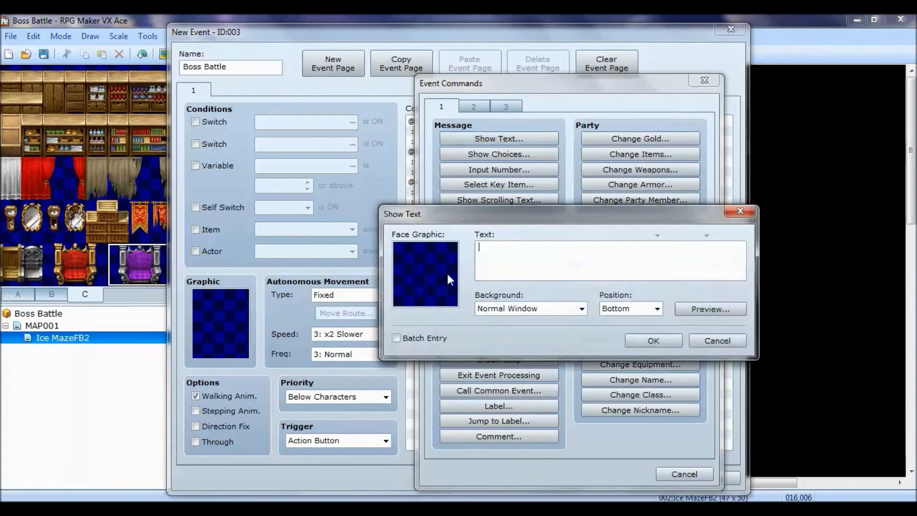
double_click(450, 259)
left_click(407, 276)
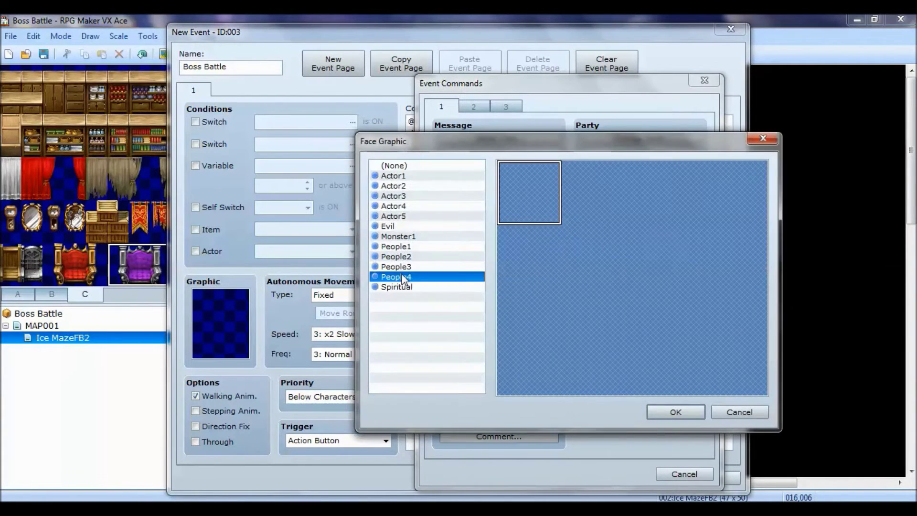
left_click(407, 236)
left_click(594, 261)
left_click(660, 411)
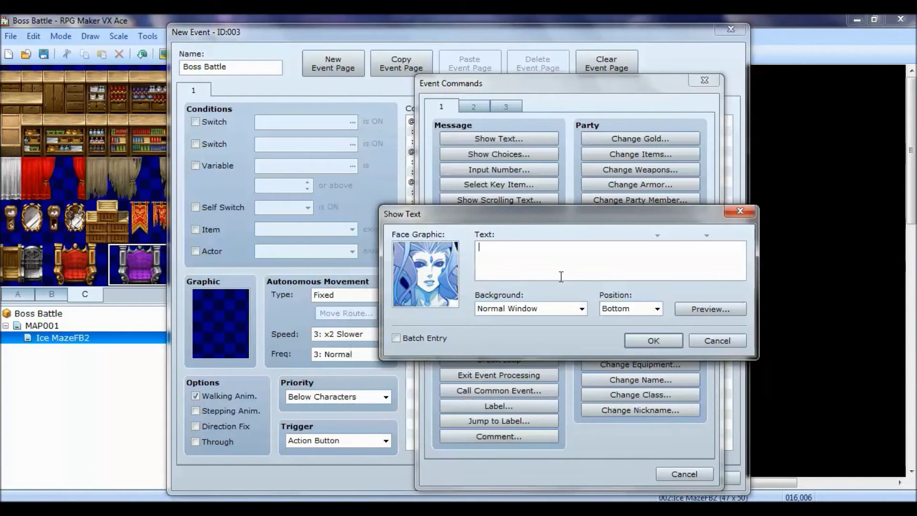
- Enter the message "Ice Lady:" with "You fools will die!" on the second line and accept it
type("Ice Lady:")
key("Return")
type("You fools will die!")
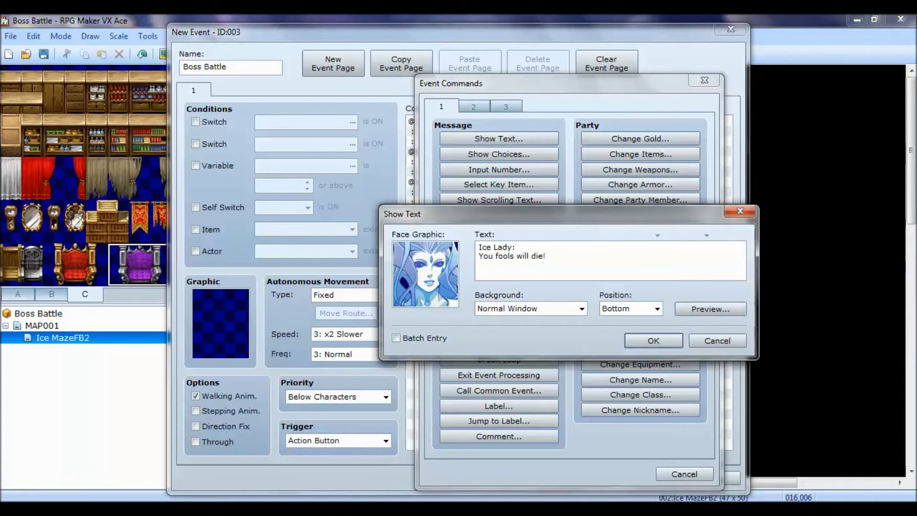
left_click(652, 340)
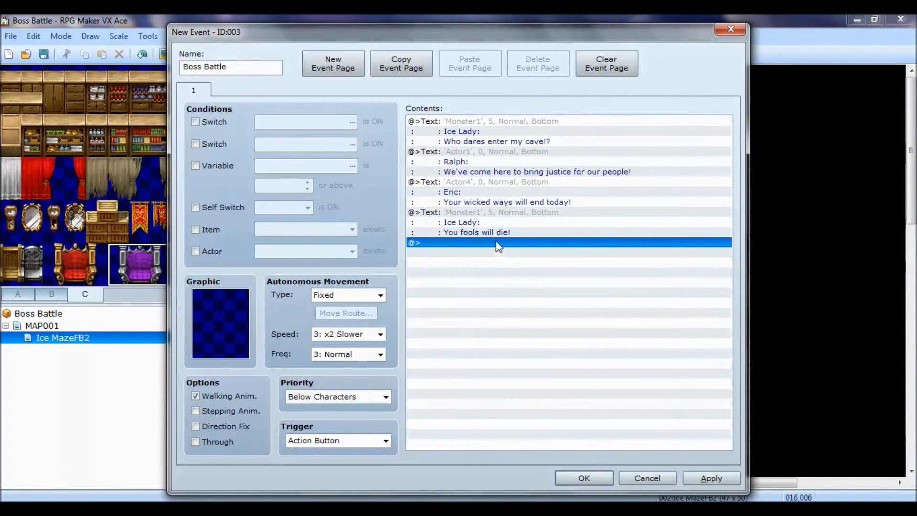
- Add a Change Battle BGM command after the dialogue, using the Battle8 track
double_click(498, 242)
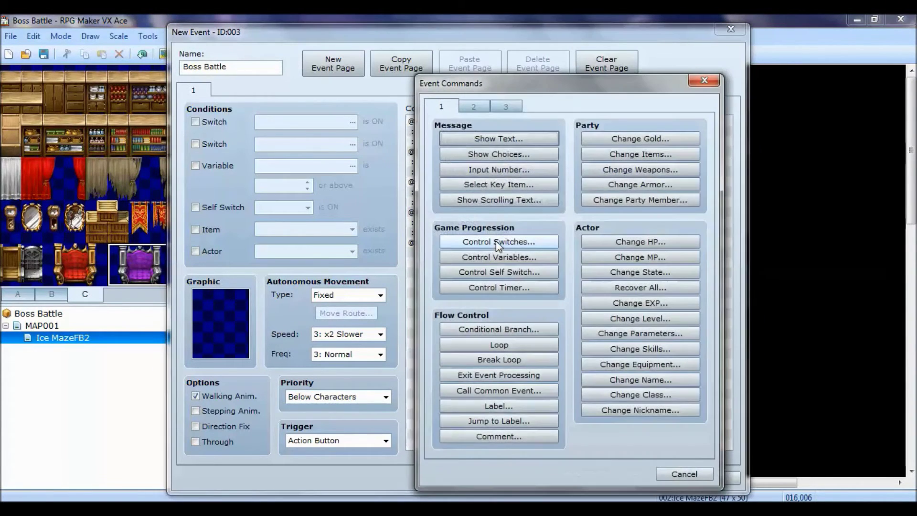
left_click(512, 106)
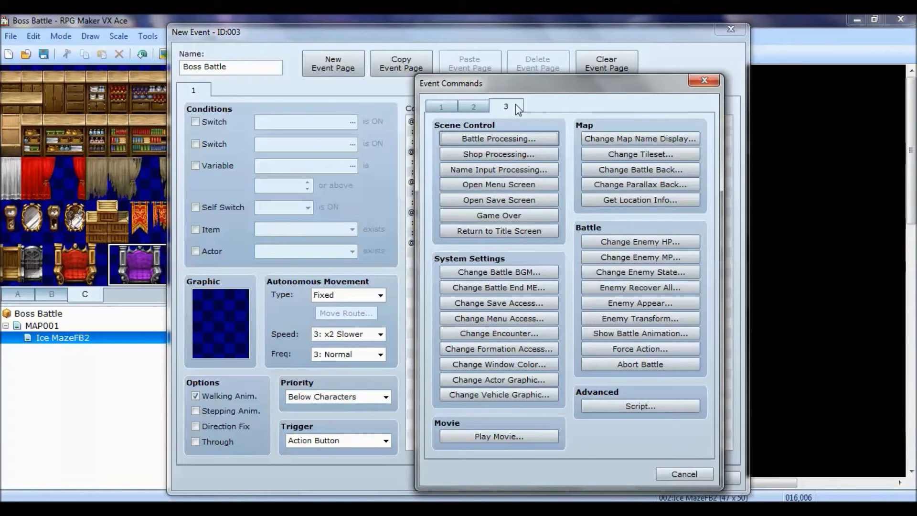
left_click_drag(539, 90, 542, 87)
left_click(501, 268)
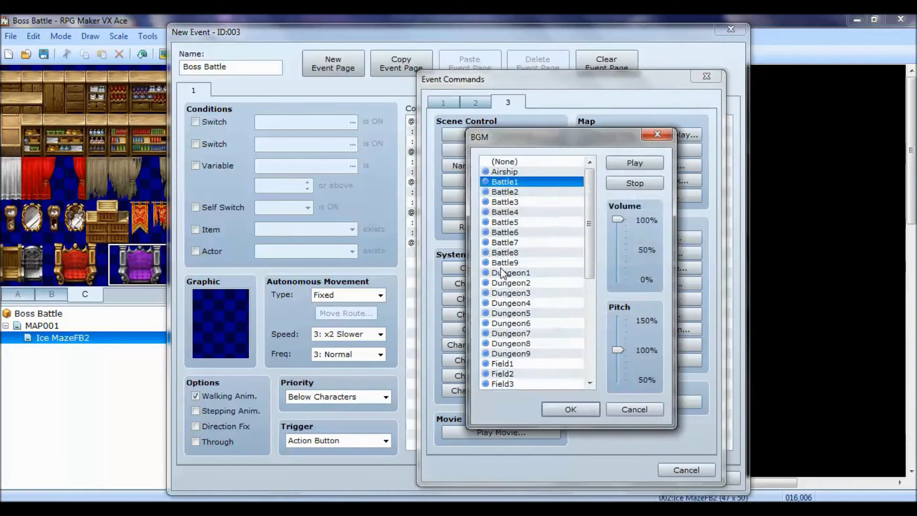
left_click(516, 253)
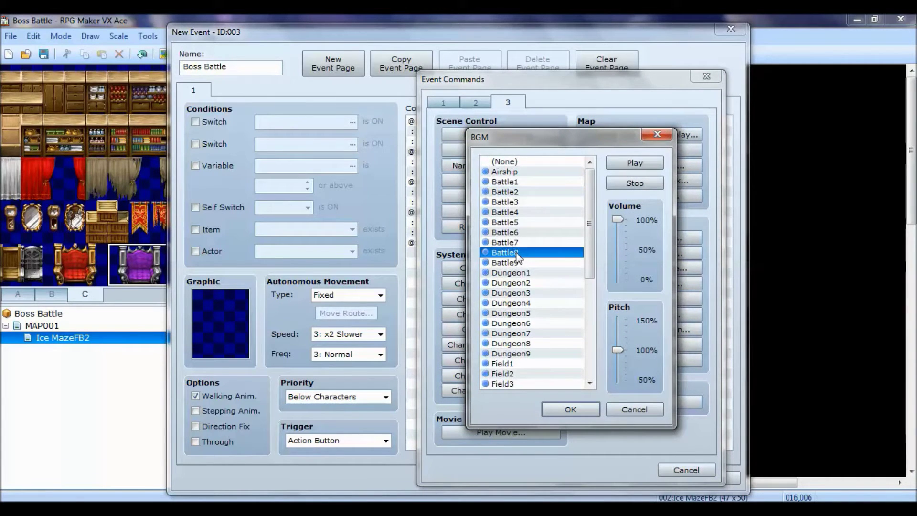
left_click(572, 410)
- Add a Battle Processing command with the unnamed troop 031 directly designated, and save the Boss Battle event
double_click(462, 253)
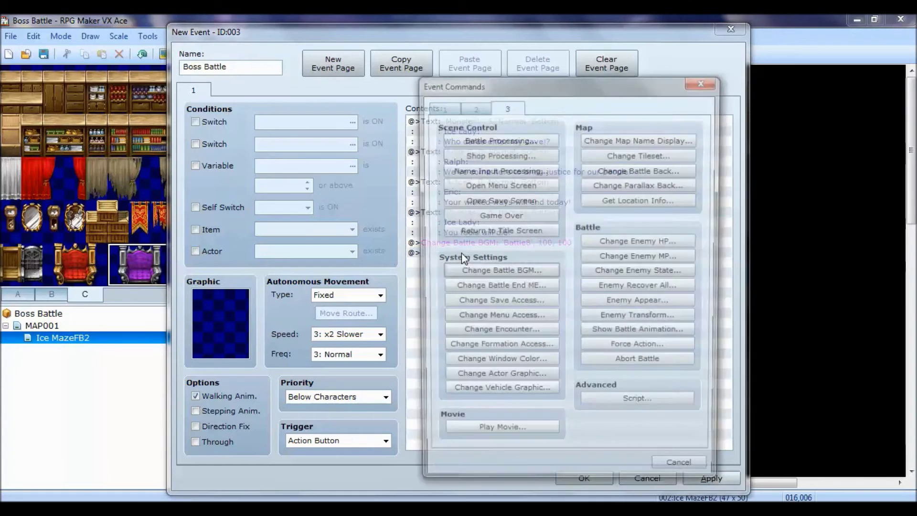
left_click(475, 136)
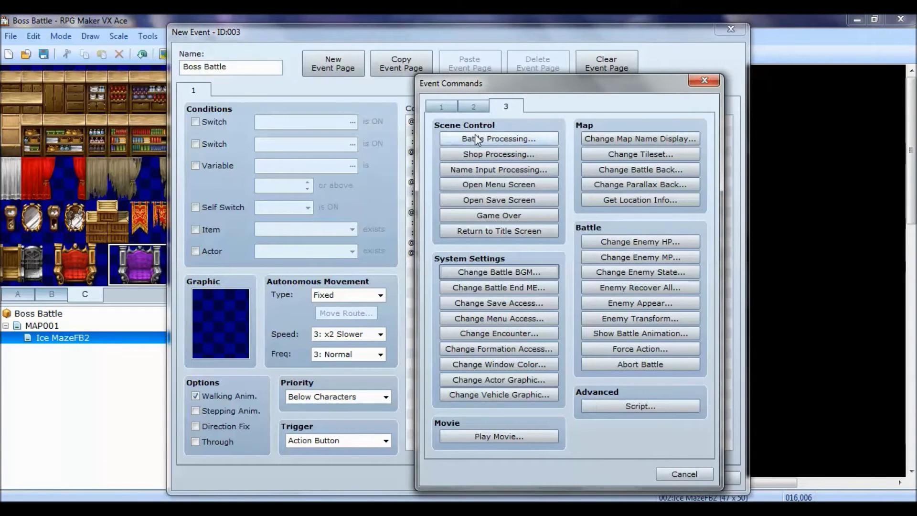
left_click(614, 245)
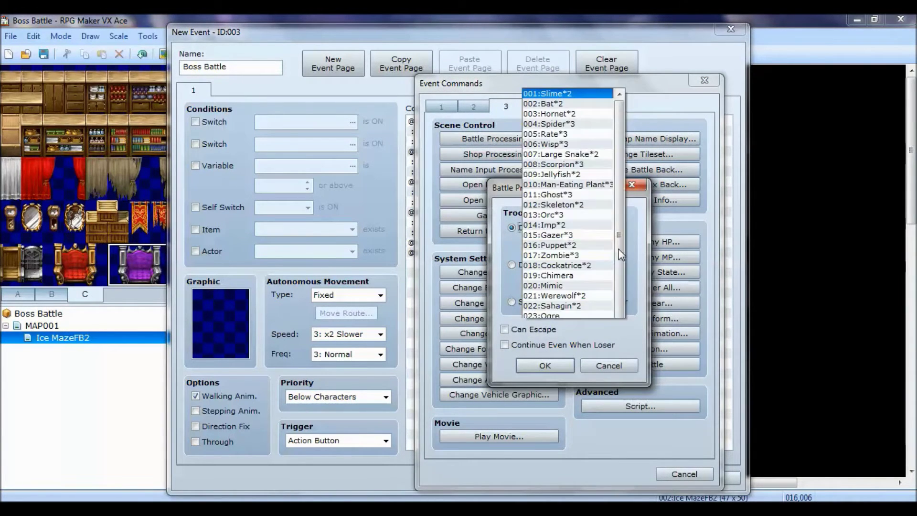
left_click_drag(620, 220, 621, 274)
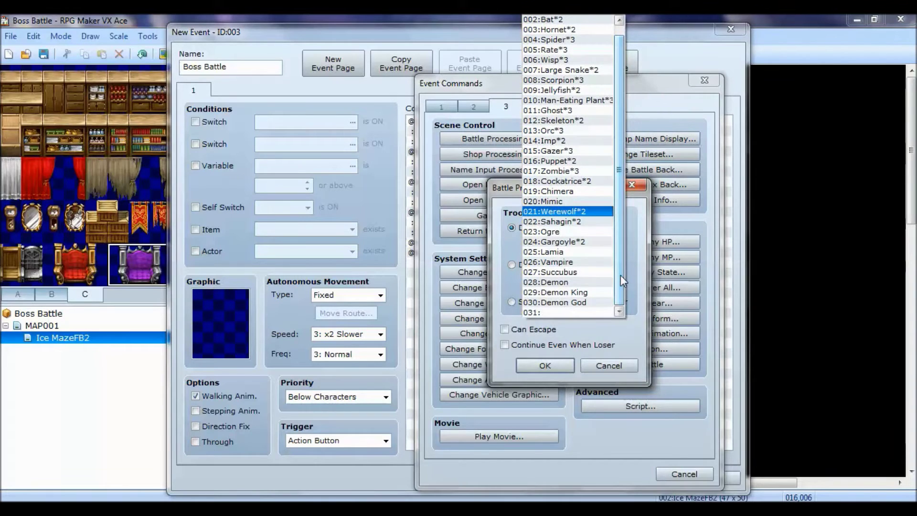
left_click(563, 313)
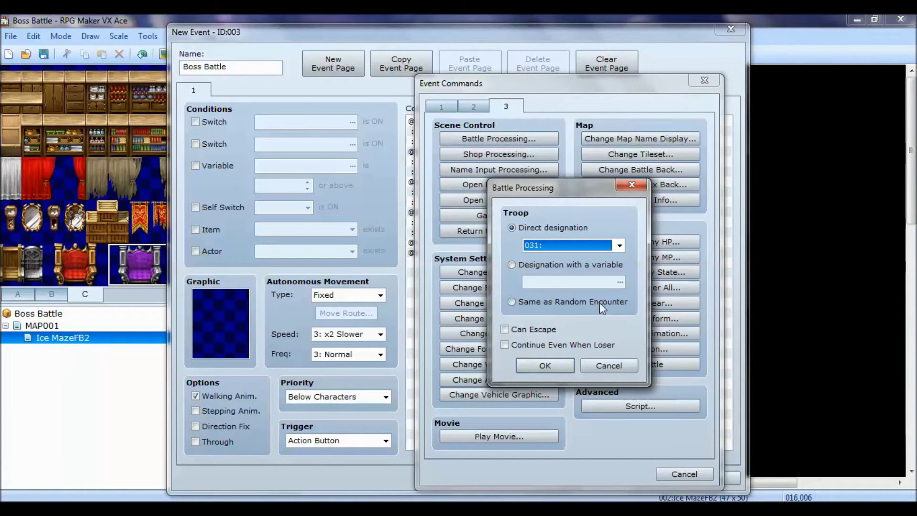
left_click(545, 365)
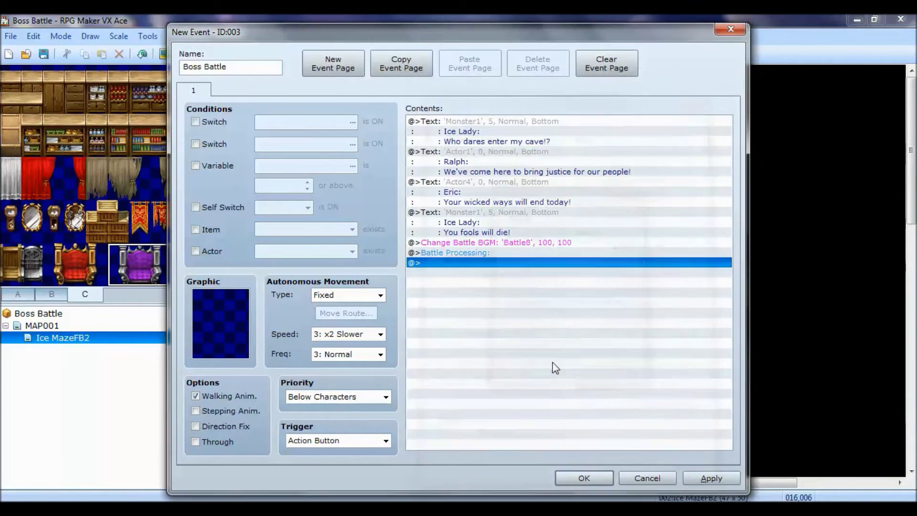
left_click(712, 478)
left_click(584, 477)
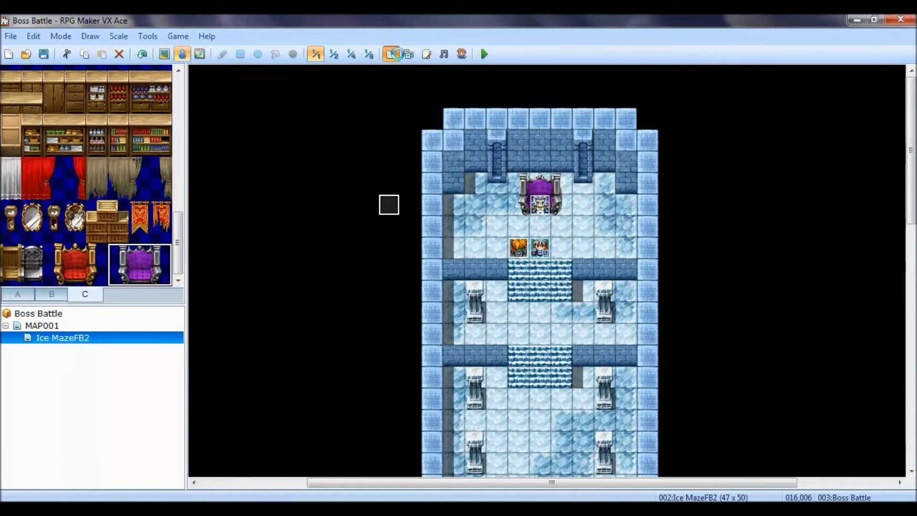
- Name troop 031 "Ice Lady" in the database
left_click(394, 54)
left_click(434, 46)
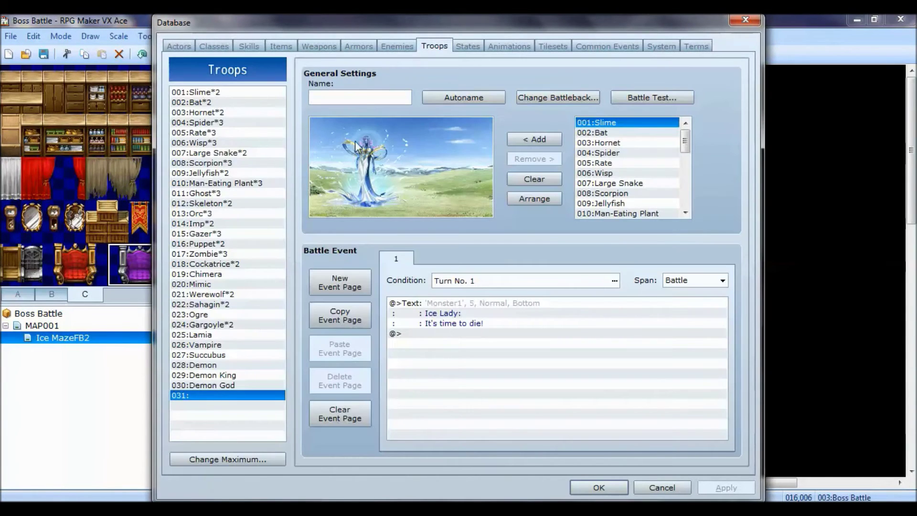
left_click(363, 97)
type("Ice Lady")
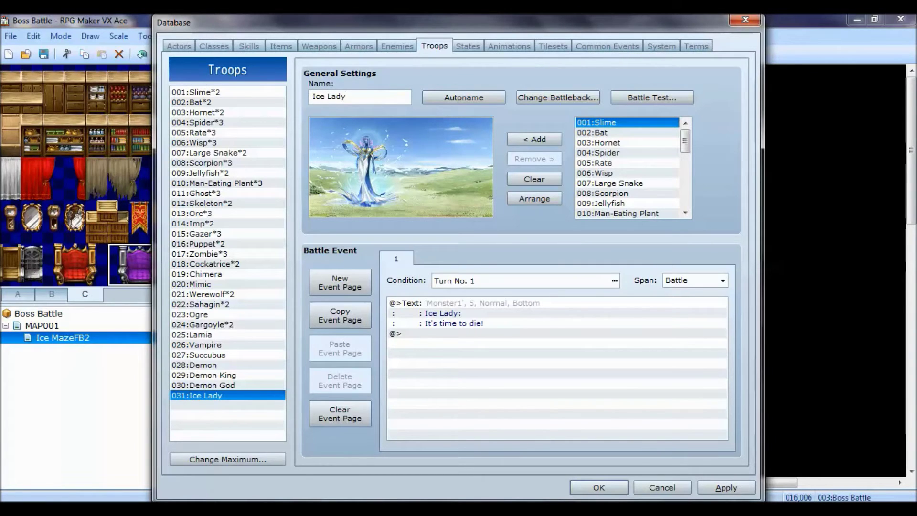
- Add the actor Ralph to the initial party in the system settings and save the database changes
left_click(661, 46)
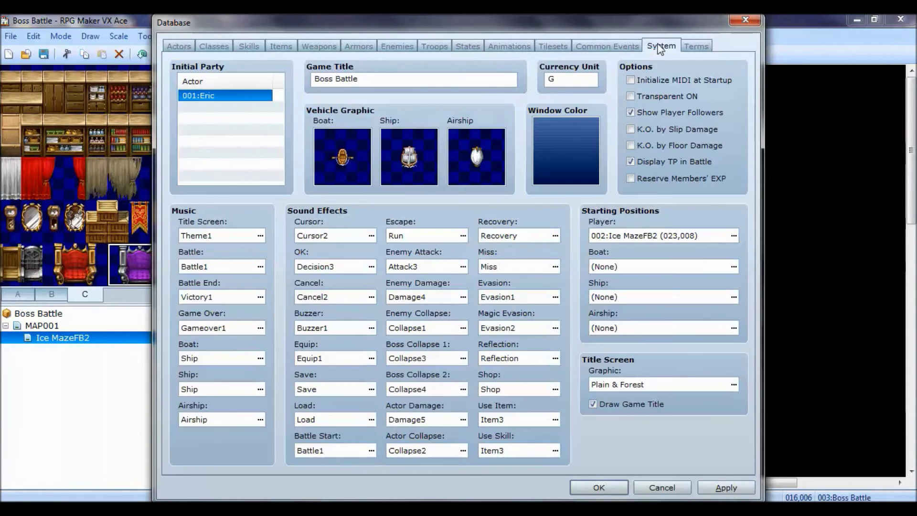
double_click(231, 114)
left_click(228, 140)
left_click(195, 252)
left_click(283, 124)
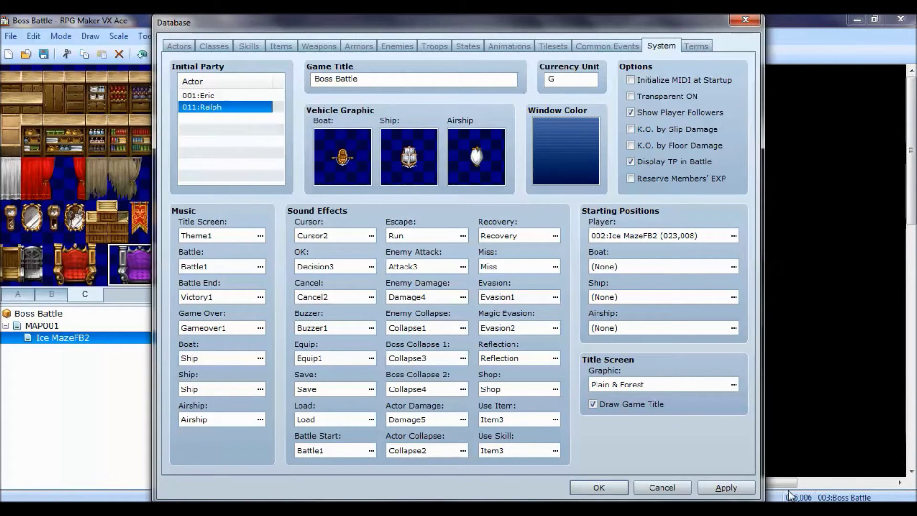
left_click(725, 487)
left_click(599, 487)
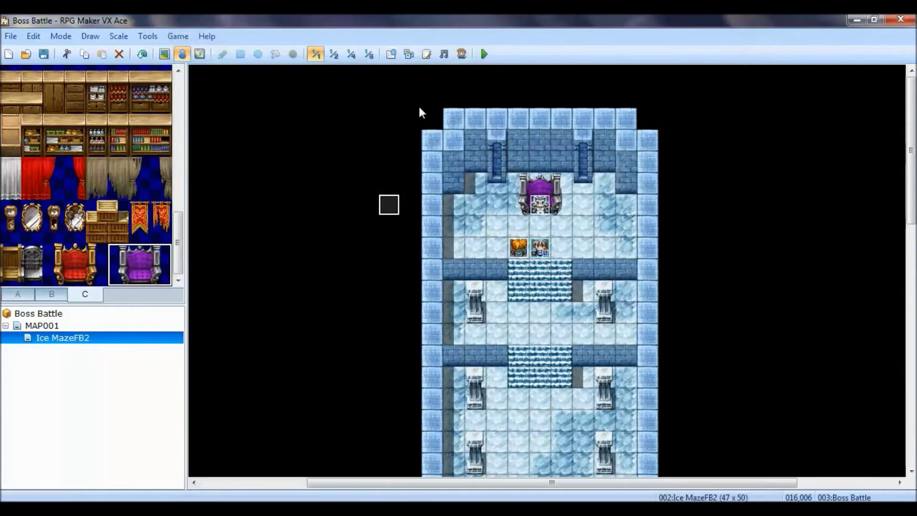
- Reopen the Boss Battle event and set its Battle Processing command's troop to 031:Ice Lady
double_click(388, 205)
double_click(448, 261)
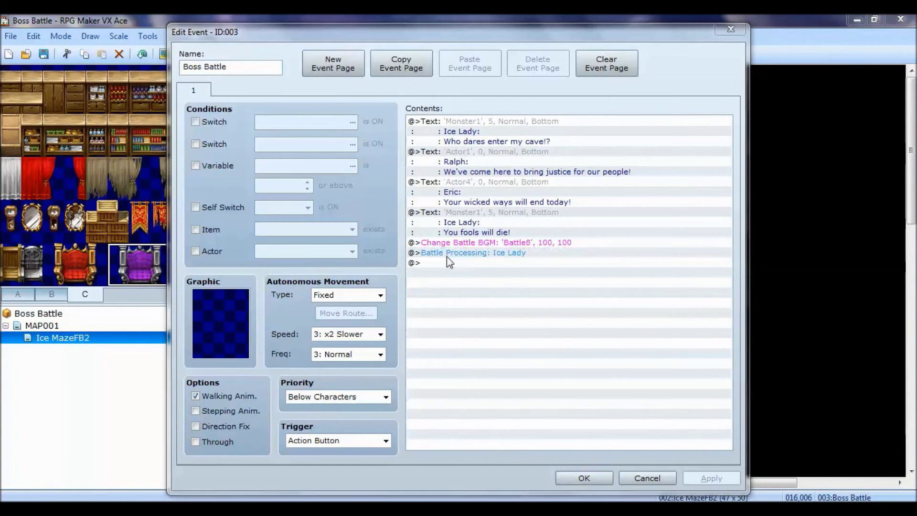
left_click(704, 80)
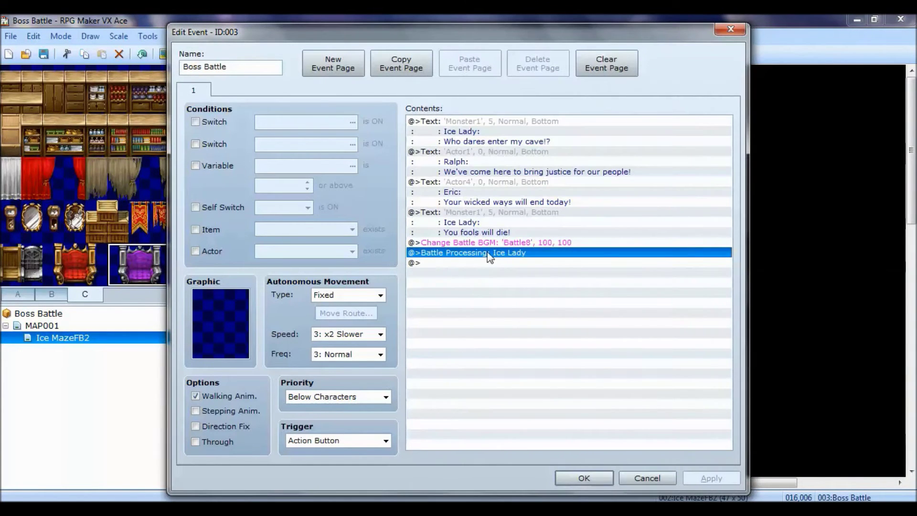
right_click(487, 253)
left_click(510, 276)
left_click(618, 245)
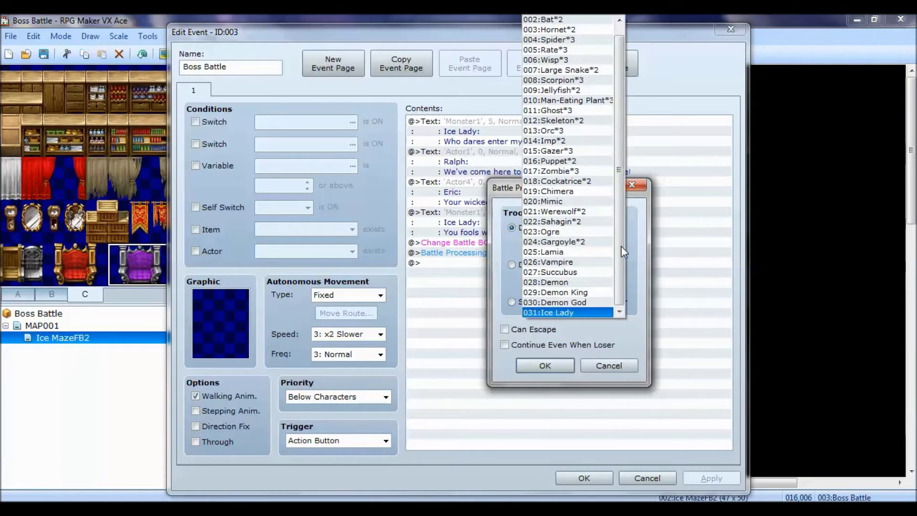
left_click(580, 311)
left_click(559, 364)
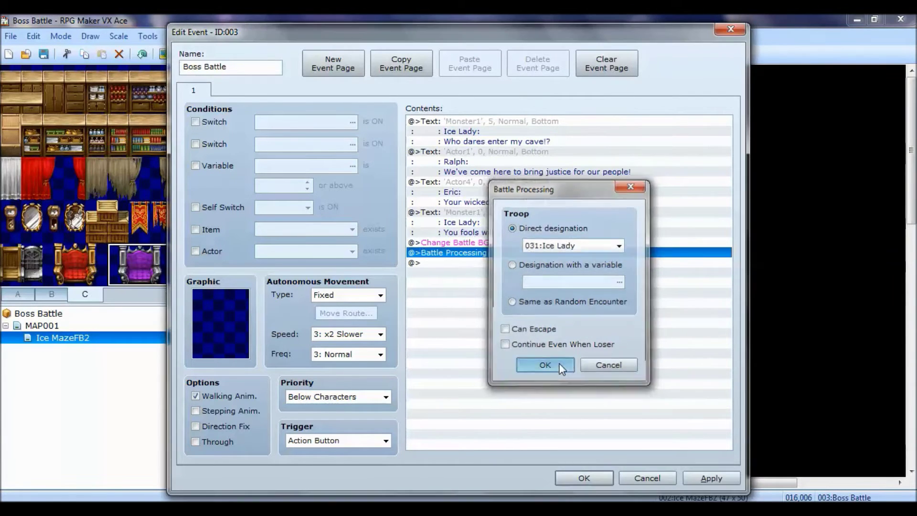
- Add a Show Animation command after the battle that plays 060:Fire All 2 on 002:Ice Lady and waits for completion
double_click(474, 266)
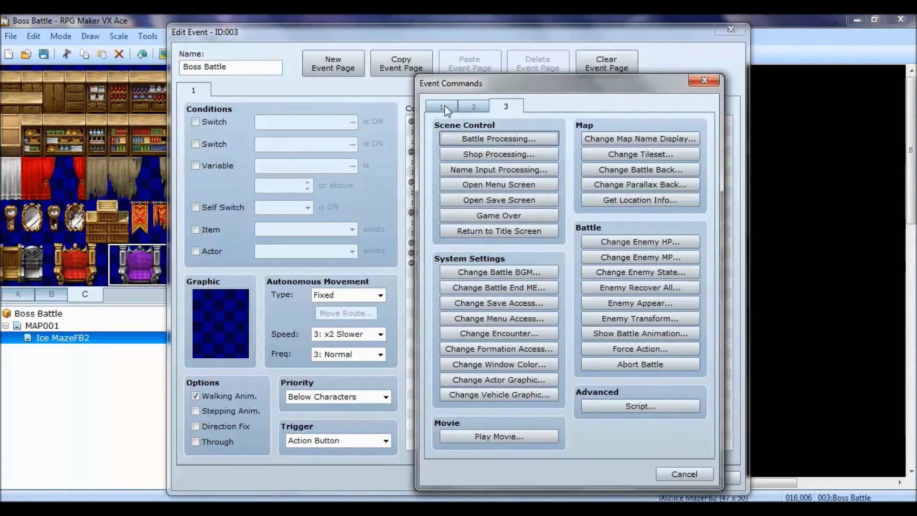
left_click(472, 107)
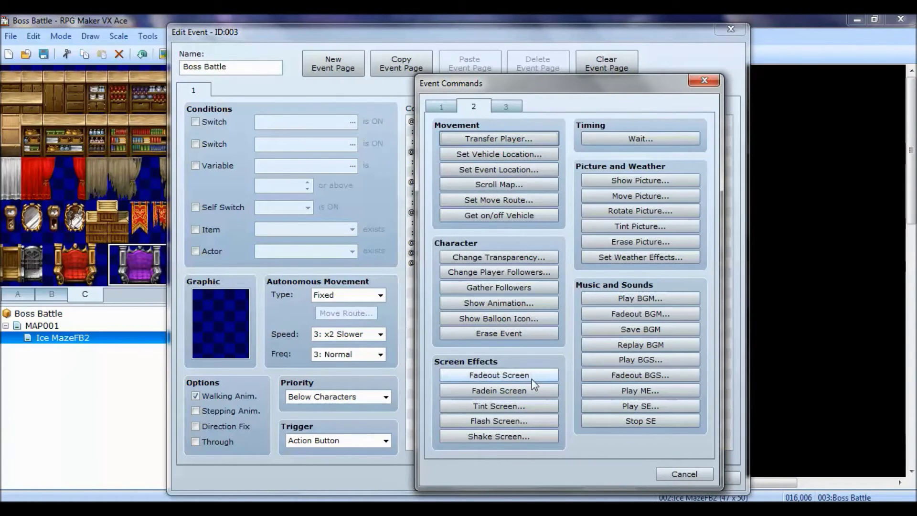
left_click(505, 305)
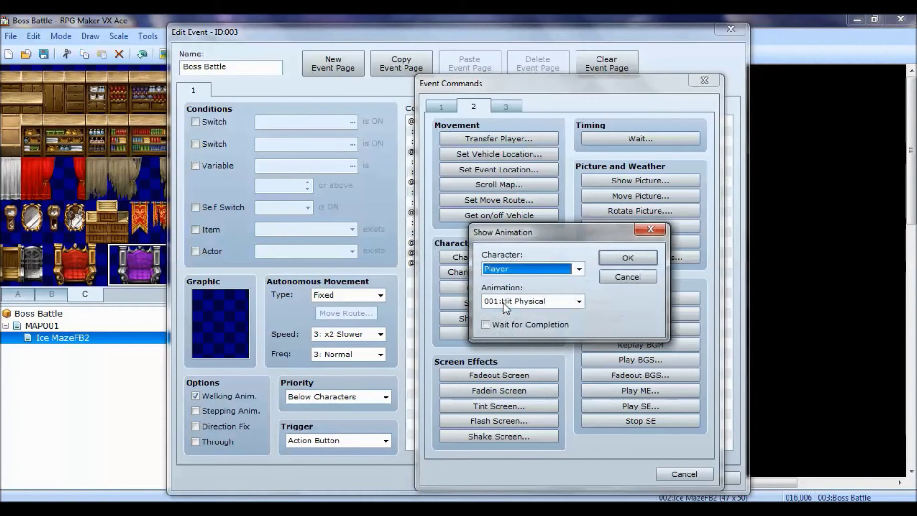
left_click(578, 269)
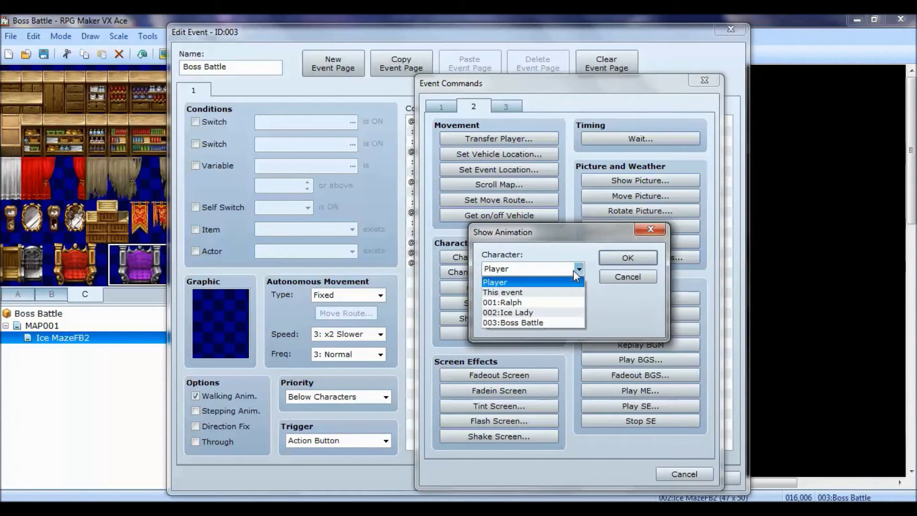
left_click(535, 315)
left_click(578, 301)
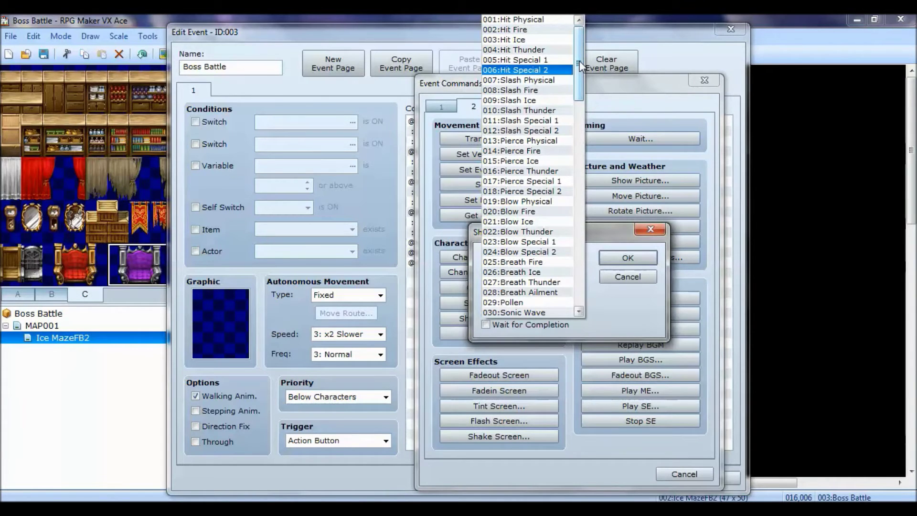
left_click_drag(579, 64, 592, 103)
left_click(573, 280)
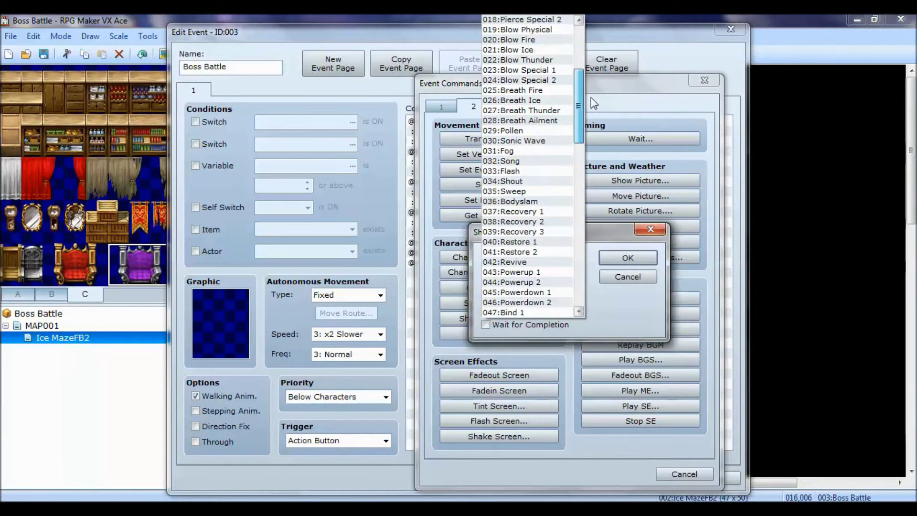
left_click_drag(592, 97, 587, 171)
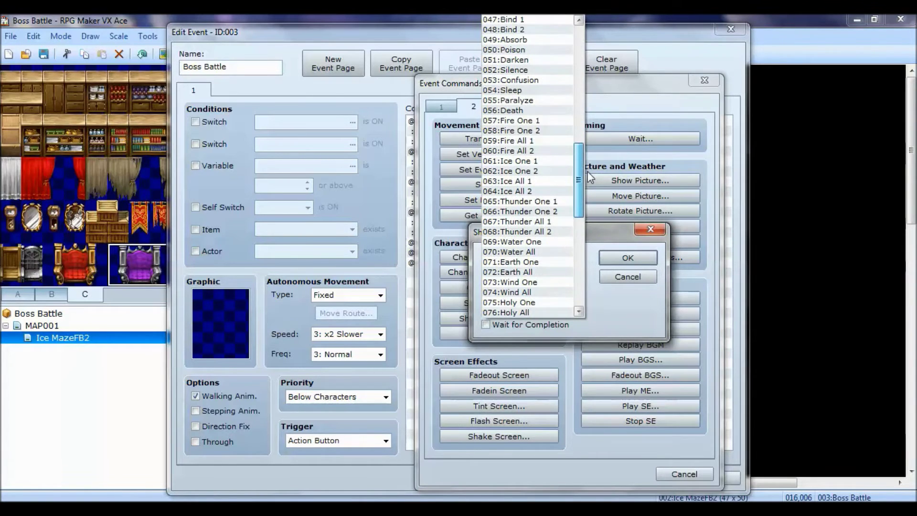
left_click(543, 151)
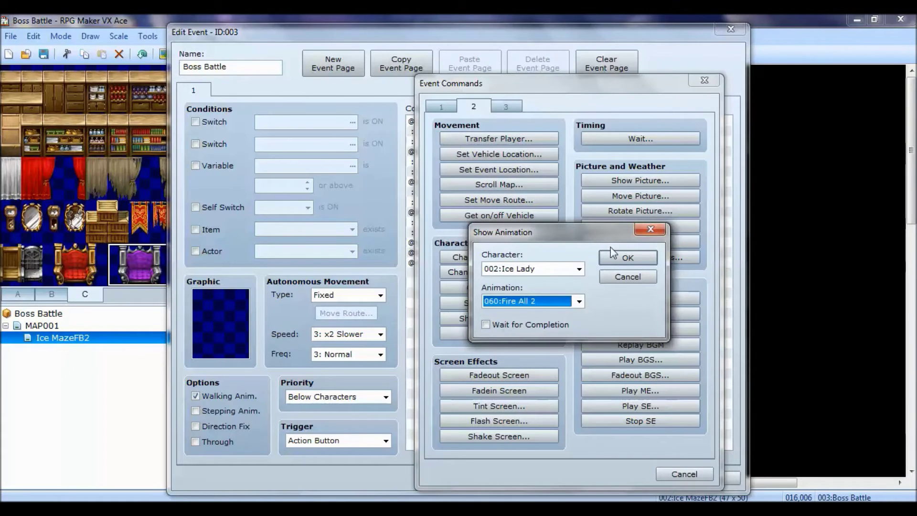
left_click(486, 325)
left_click(618, 258)
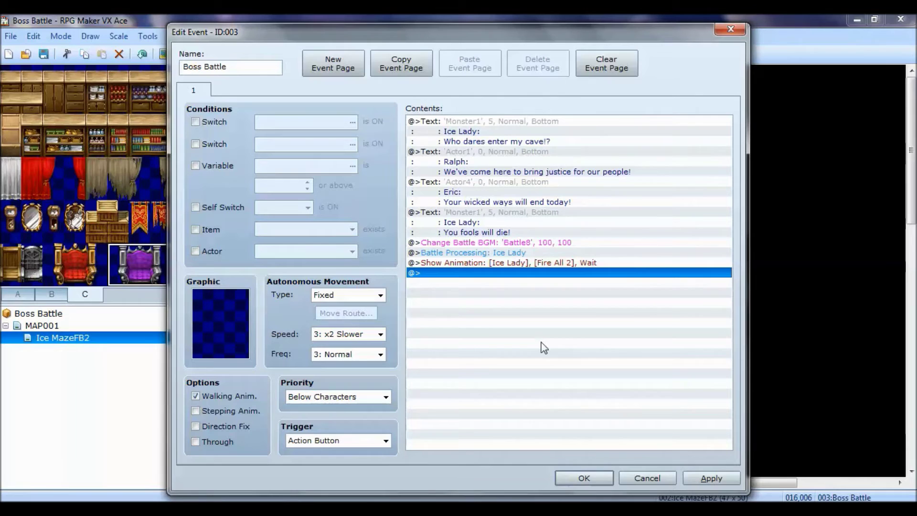
- Insert a Show Text command before the animation with "Ice Lady:" and "No! This cannot be happening!" on separate lines
left_click(453, 266)
right_click(452, 266)
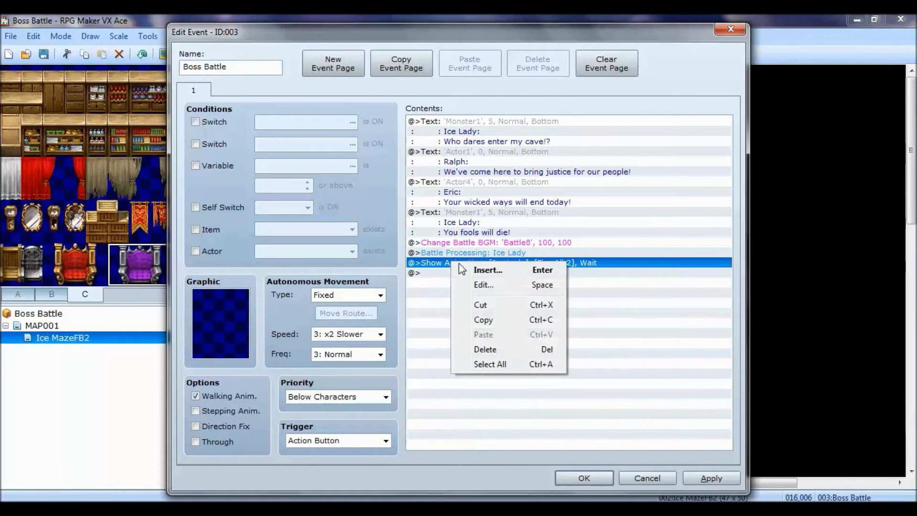
left_click(468, 268)
left_click(474, 140)
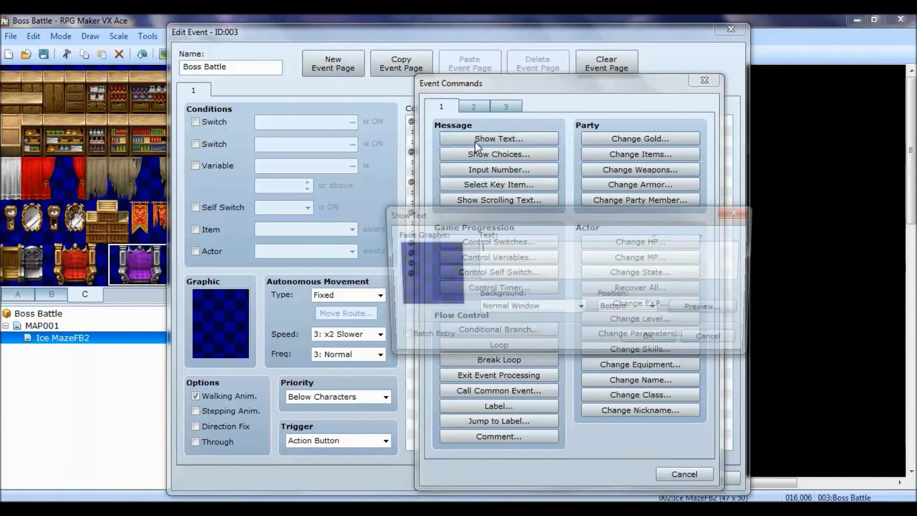
type("Ice L")
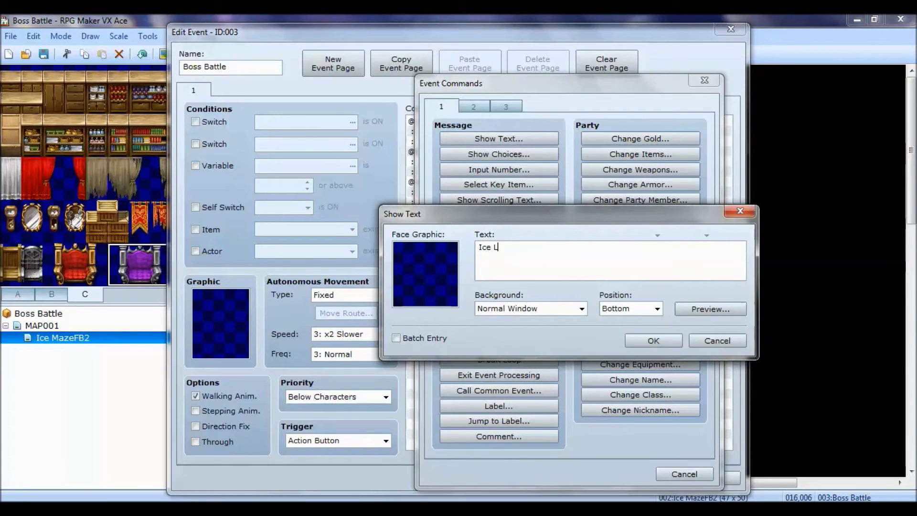
type("ady: No! This cannot be happening!")
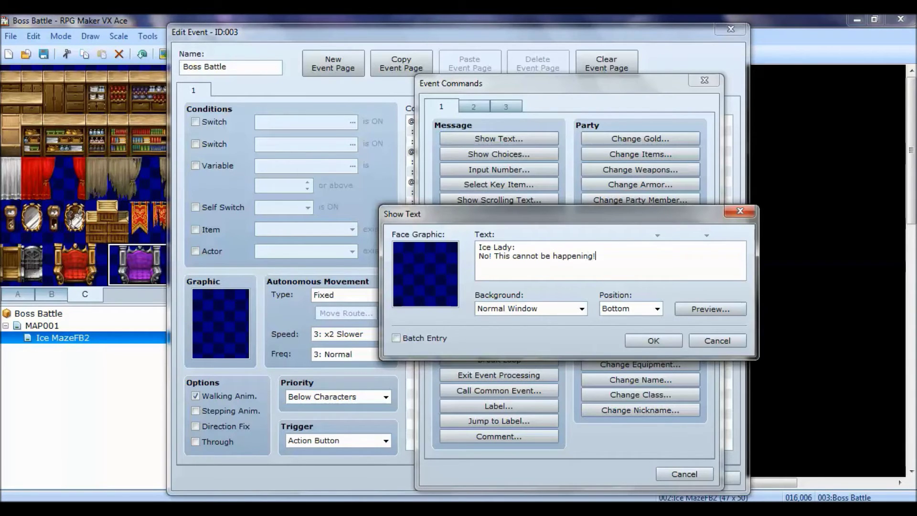
- Give the Ice Lady's message the pale blue woman's face from Monster1 and confirm the message
double_click(433, 267)
left_click(405, 196)
left_click(404, 237)
left_click(404, 246)
left_click(403, 236)
left_click(571, 265)
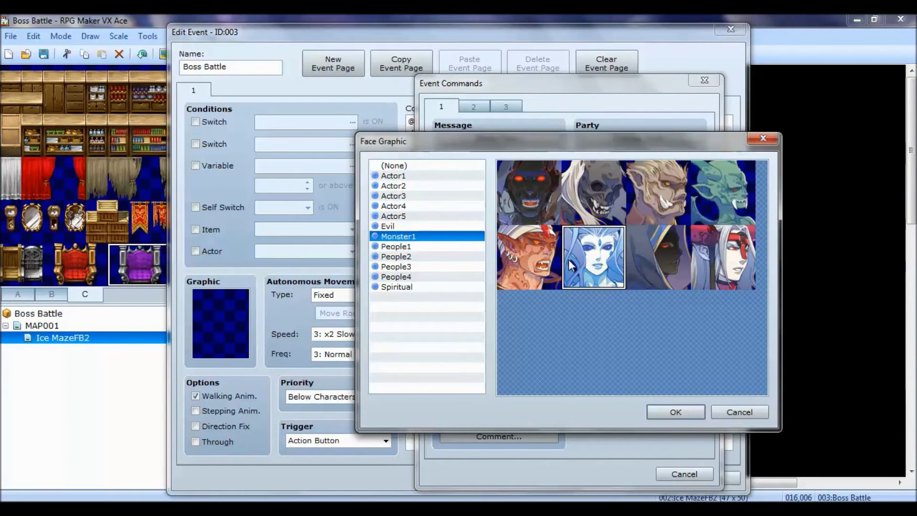
left_click(676, 412)
left_click(663, 340)
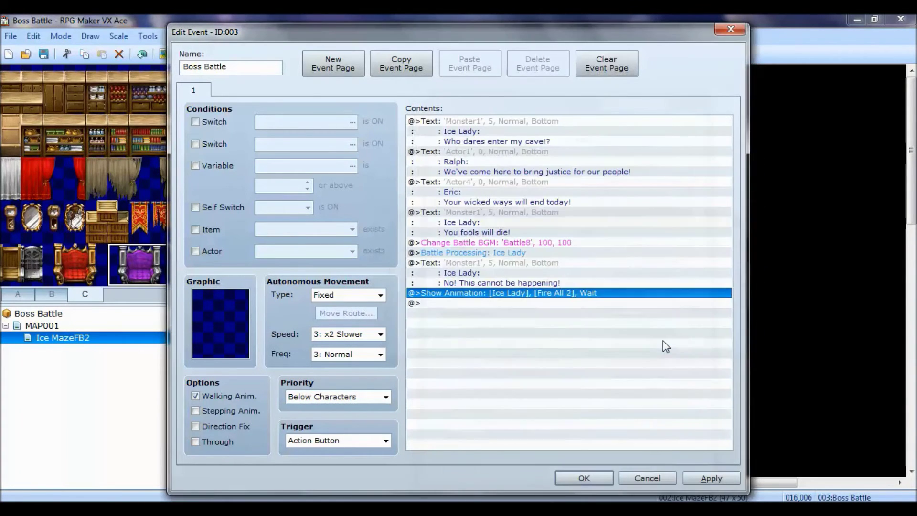
- Add a Set Move Route command after the animation that changes the graphic of 002:Ice Lady to (None)
double_click(478, 305)
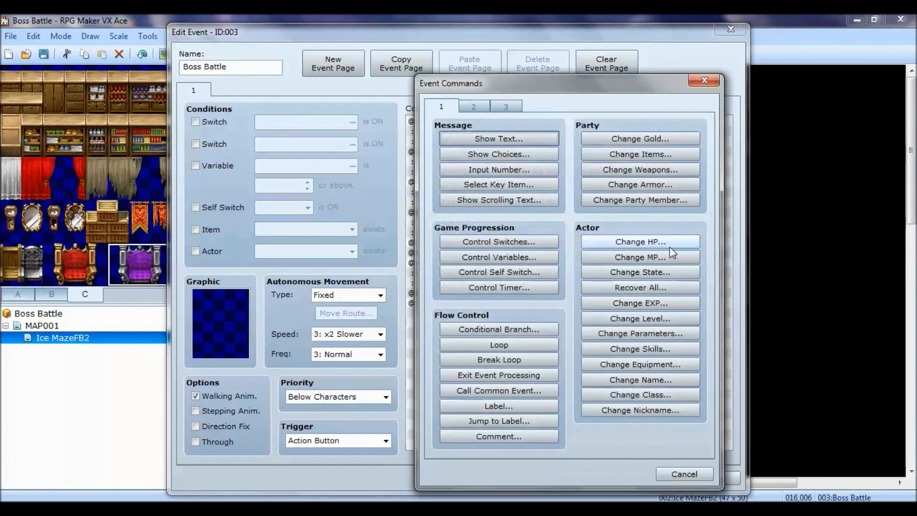
left_click(479, 111)
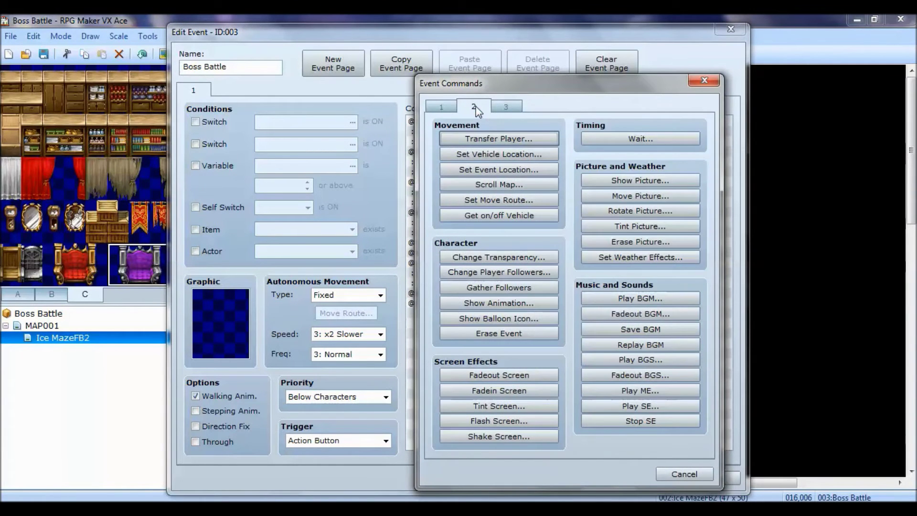
left_click(476, 198)
left_click(454, 161)
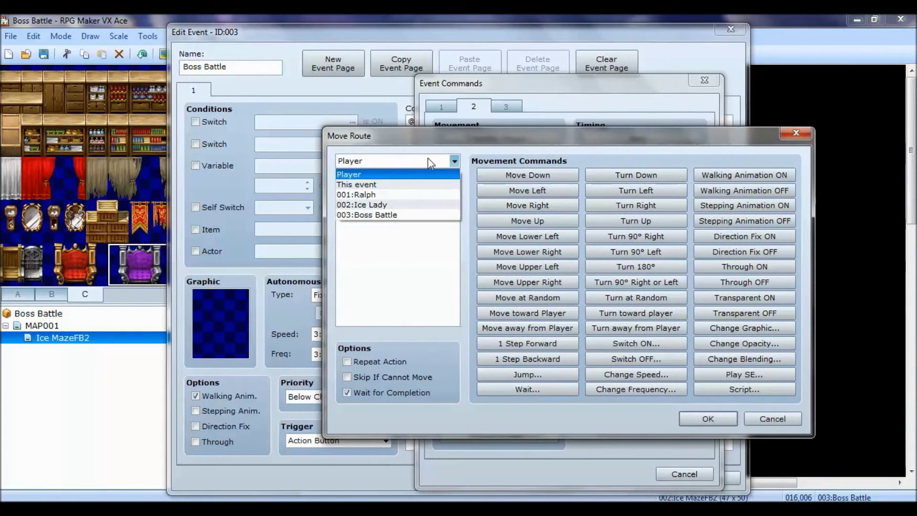
left_click(384, 204)
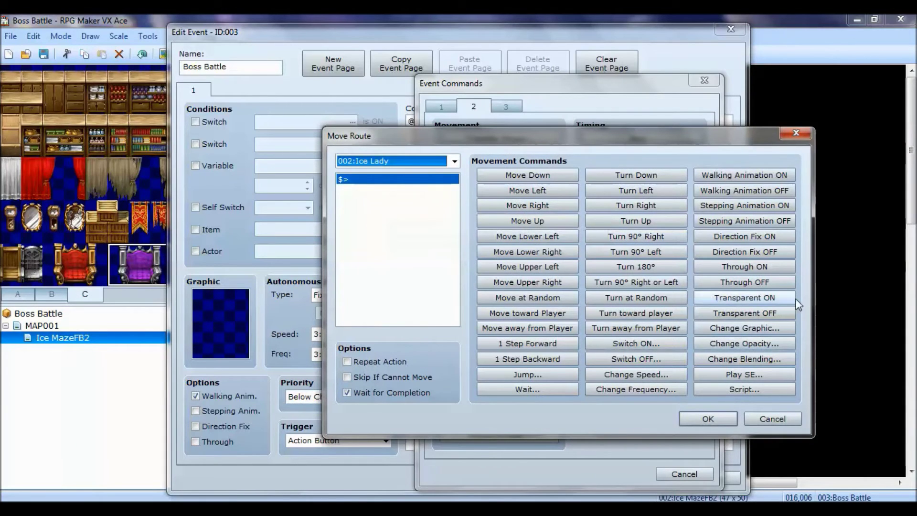
left_click(743, 329)
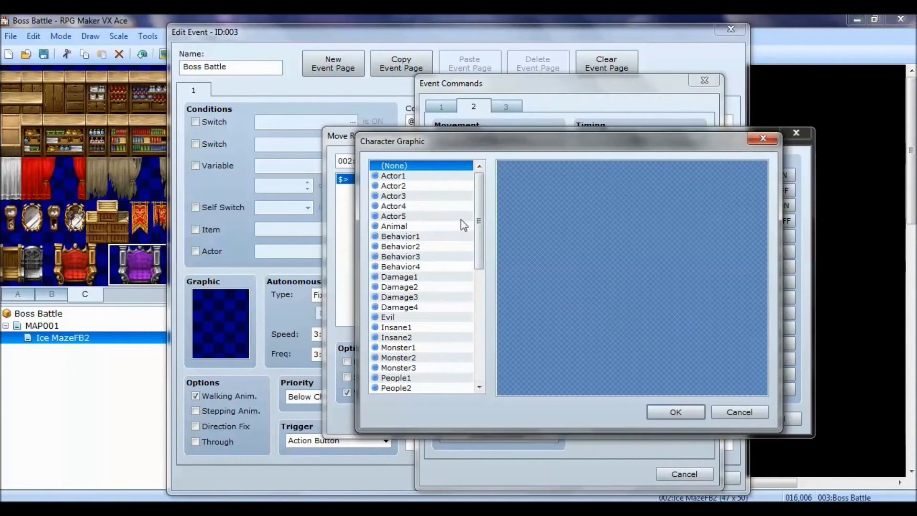
left_click_drag(478, 220, 480, 177)
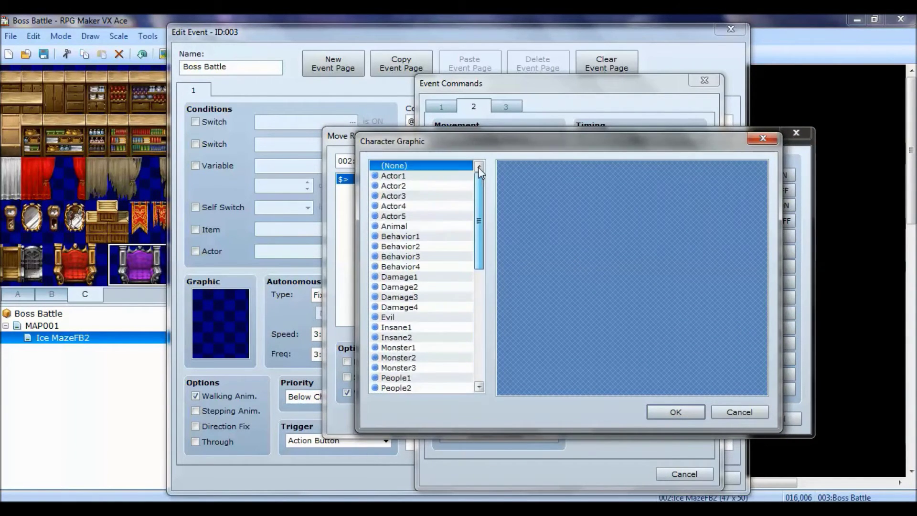
left_click(676, 412)
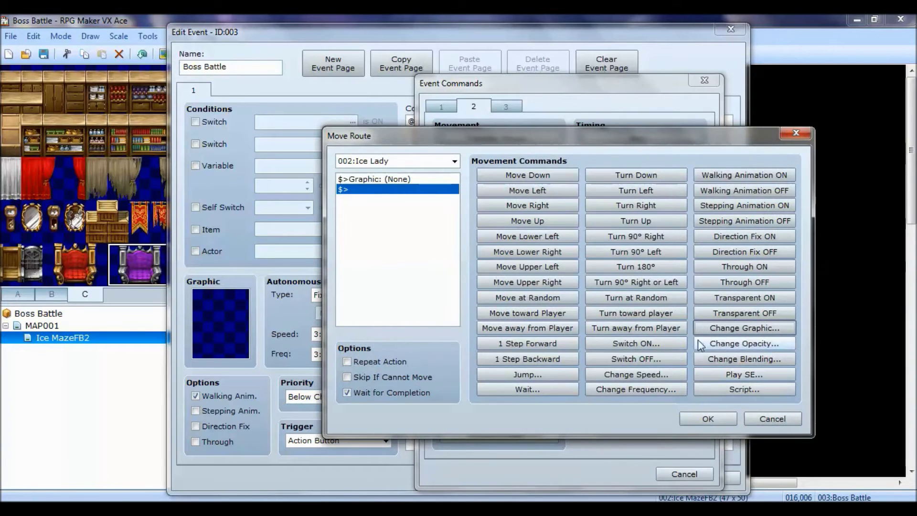
left_click(700, 422)
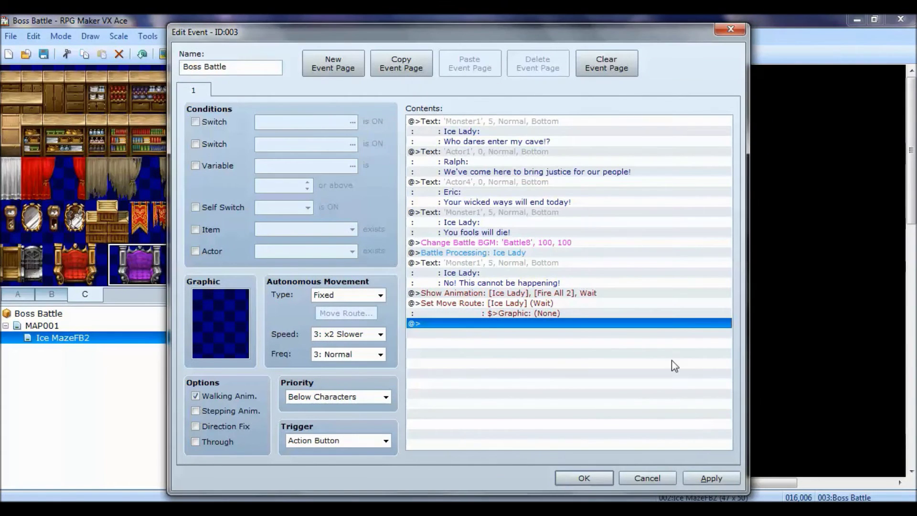
- Add a closing Show Text command with the first Actor1 face and the lines "Ralph:" and "Victory is ours!"
double_click(602, 325)
left_click(442, 106)
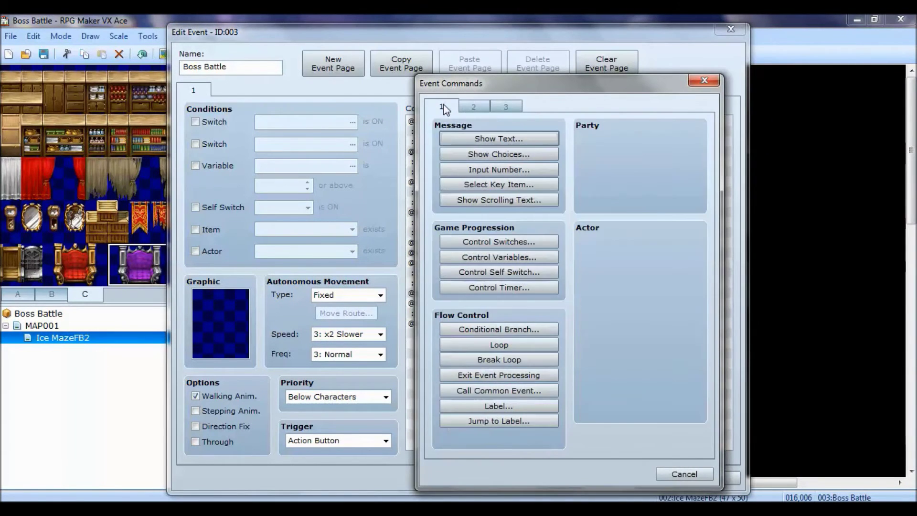
left_click(456, 138)
double_click(438, 256)
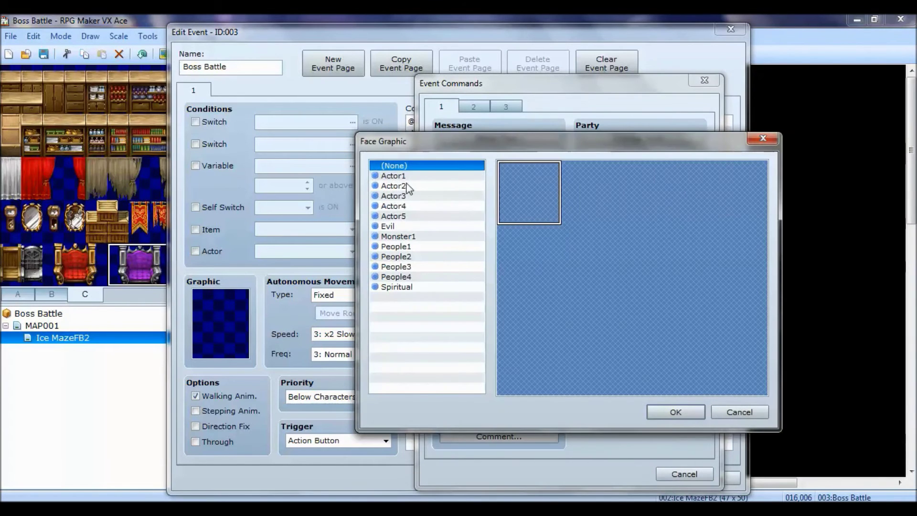
left_click(404, 176)
left_click(676, 411)
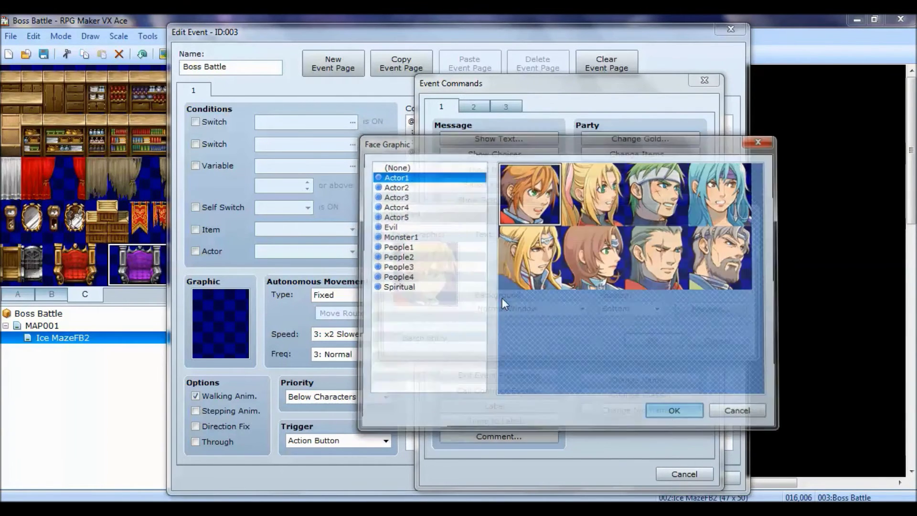
type("Ralph:")
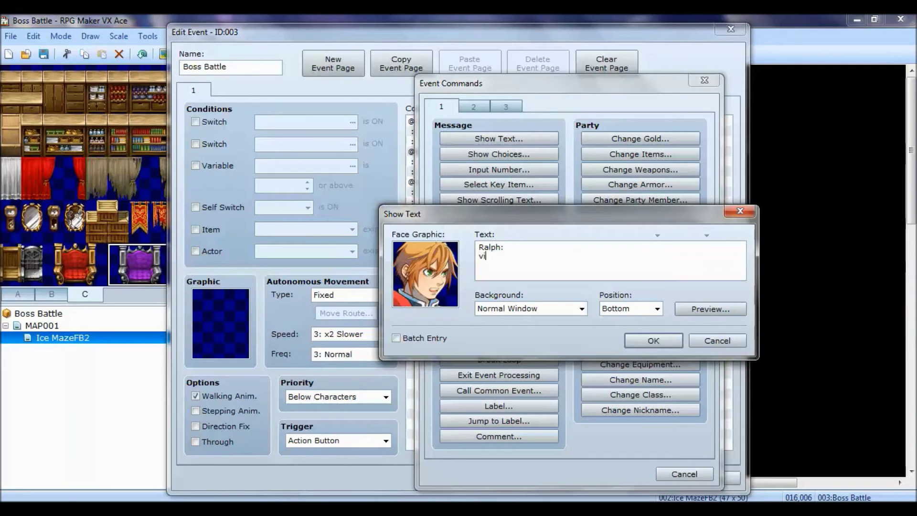
key("BackSpace")
type("is ours!")
left_click(667, 344)
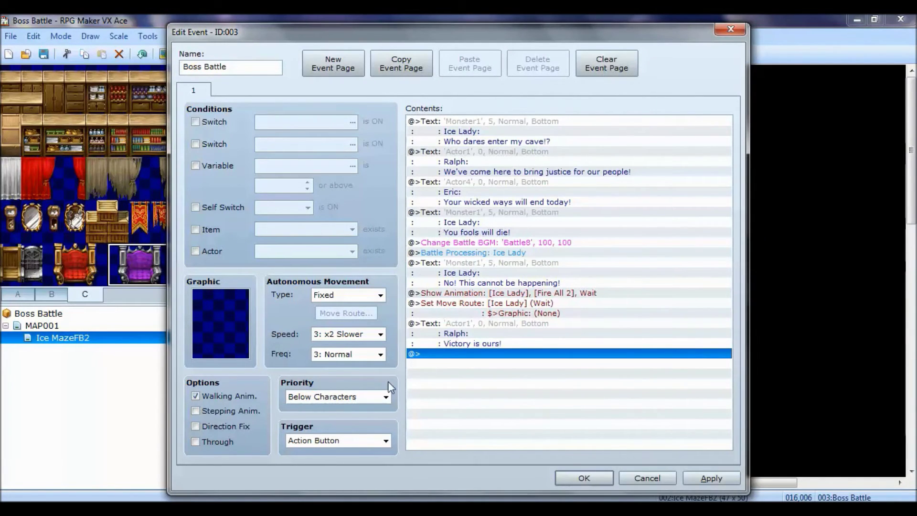
- Add a second event page to the Boss Battle event and enable its Self Switch condition
left_click(235, 209)
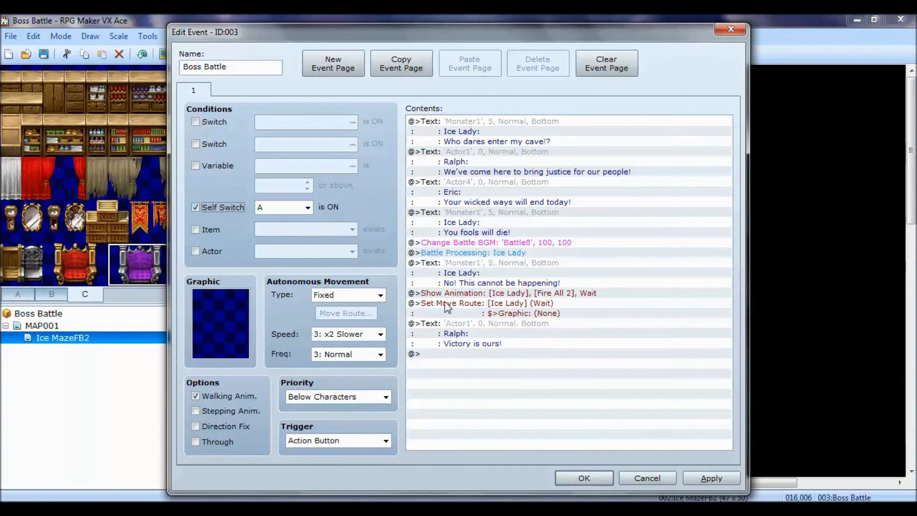
left_click(334, 70)
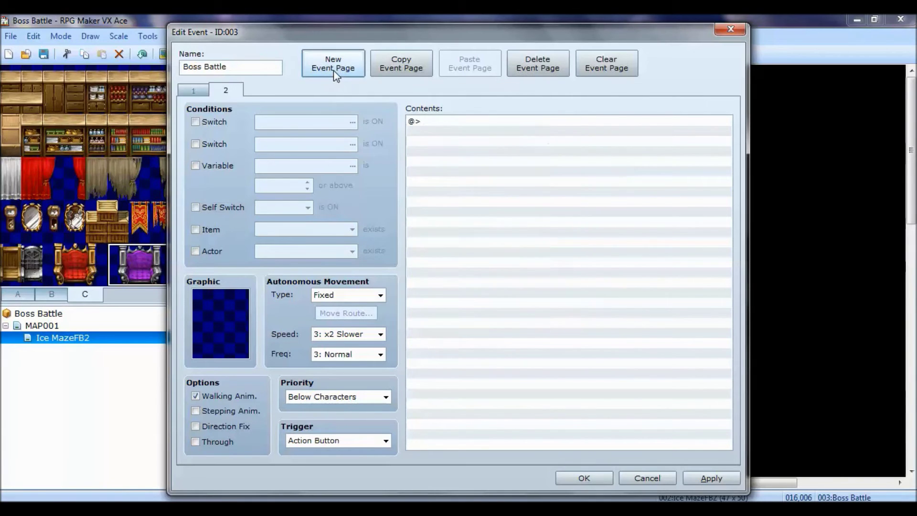
left_click(222, 208)
- Add a Control Self Switch command setting A to ON at the end of event page 1 and apply the changes
left_click(193, 91)
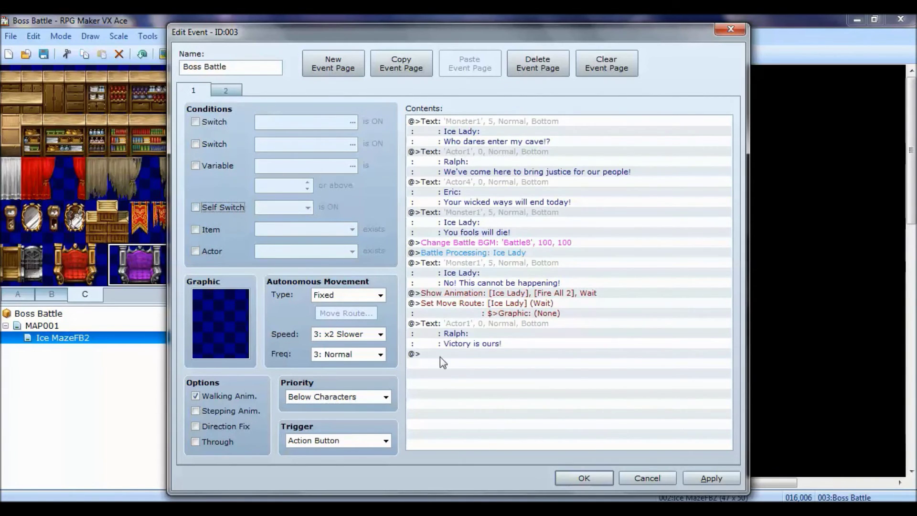
double_click(440, 356)
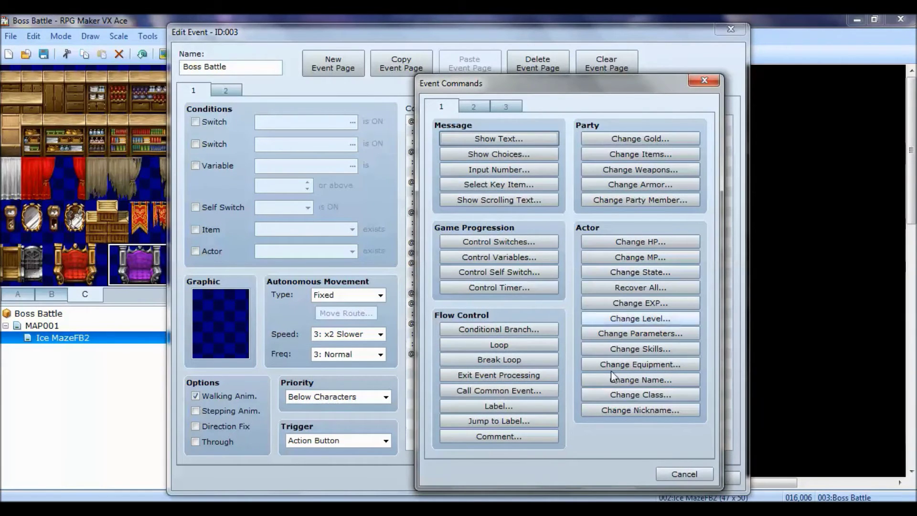
left_click(515, 272)
left_click_drag(566, 234, 506, 181)
left_click(546, 205)
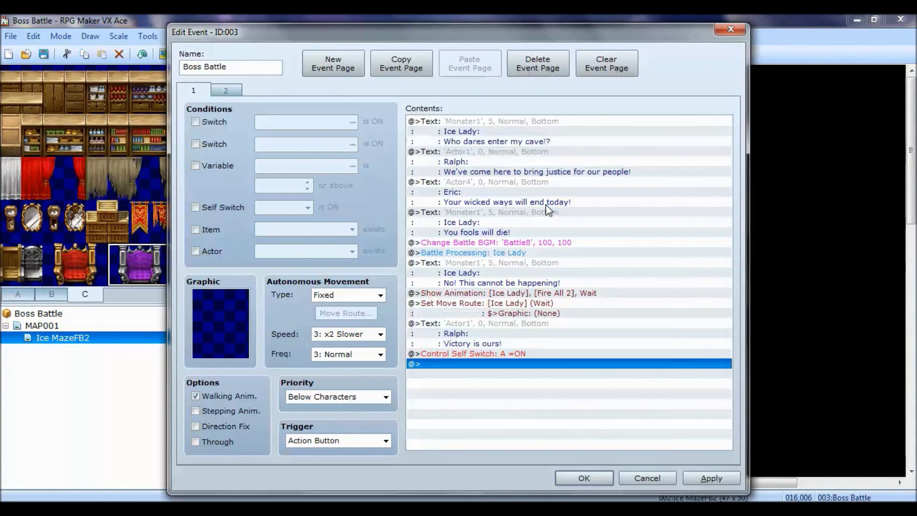
left_click(720, 477)
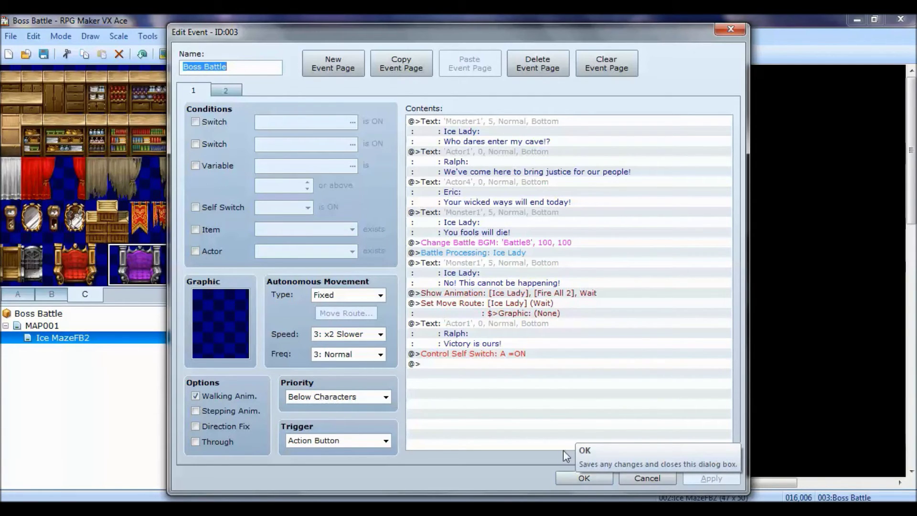
left_click(465, 293)
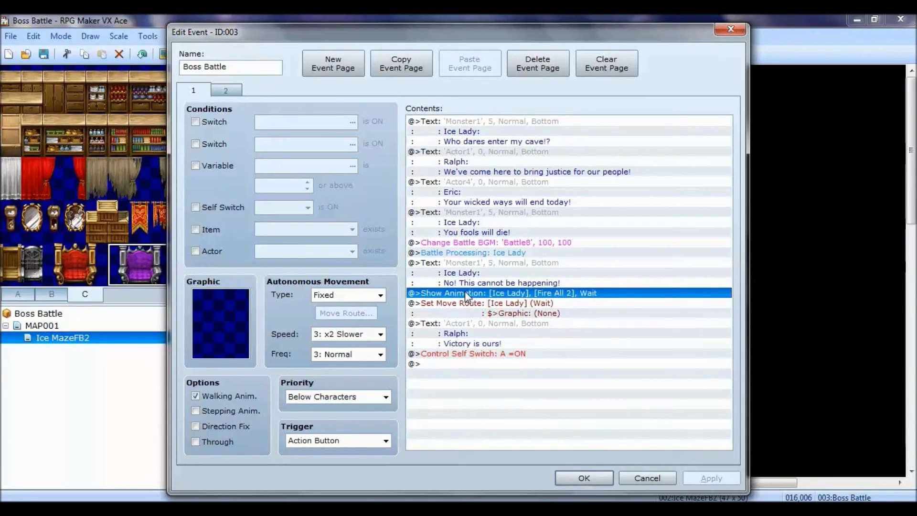
- Insert a Change Battle BGM command set to Battle1 just before the Show Animation command and apply the changes
right_click(478, 300)
left_click(496, 299)
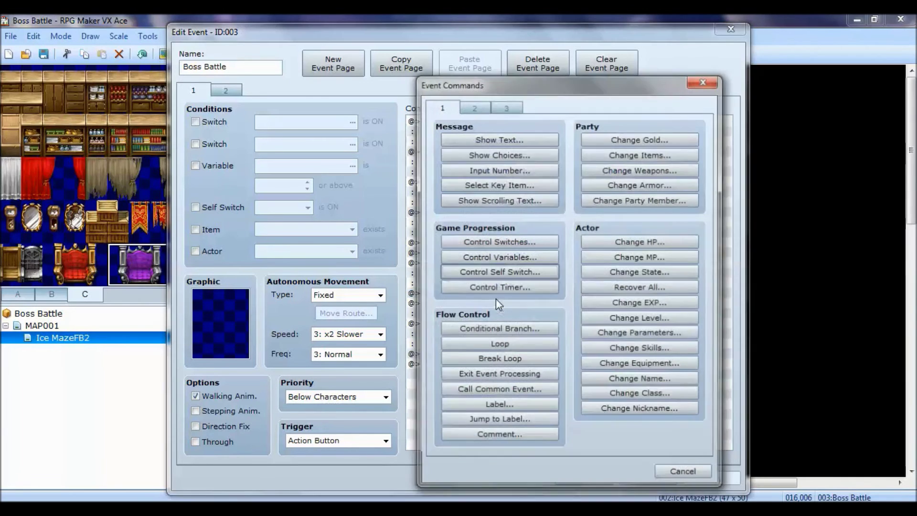
left_click(510, 105)
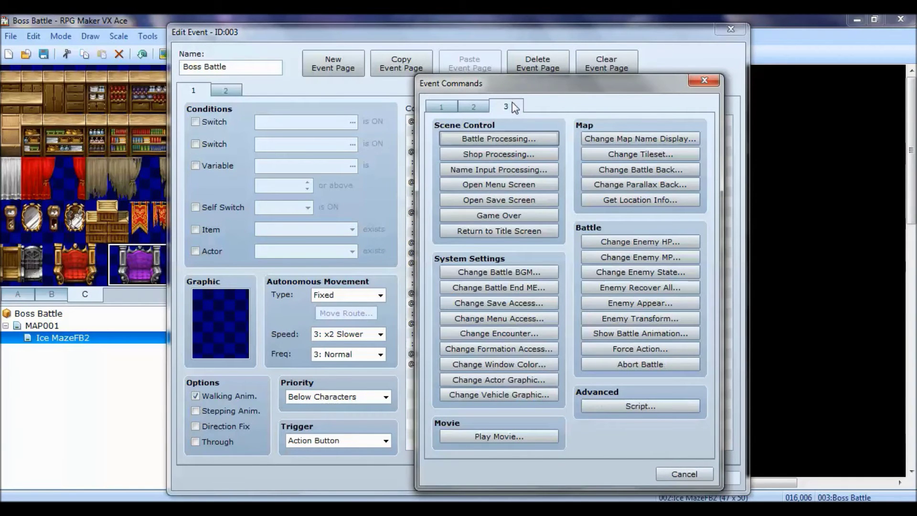
left_click(506, 142)
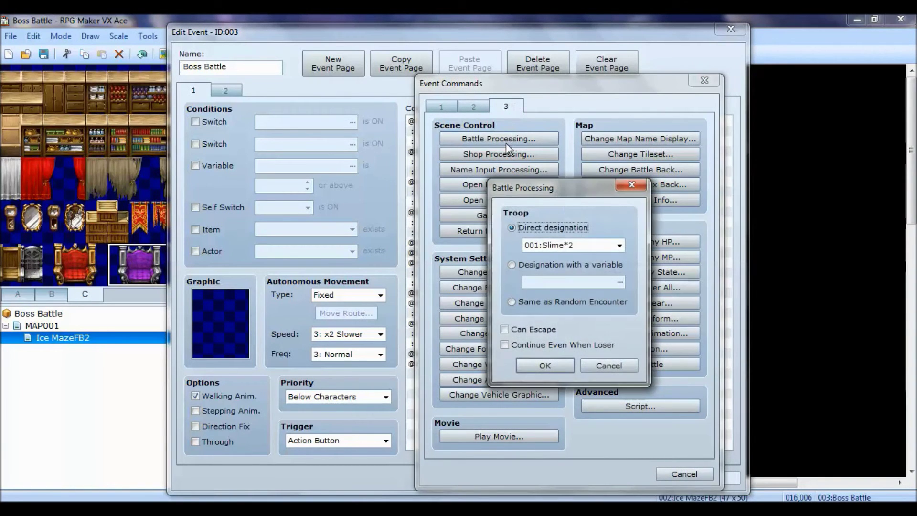
left_click(633, 183)
left_click(519, 268)
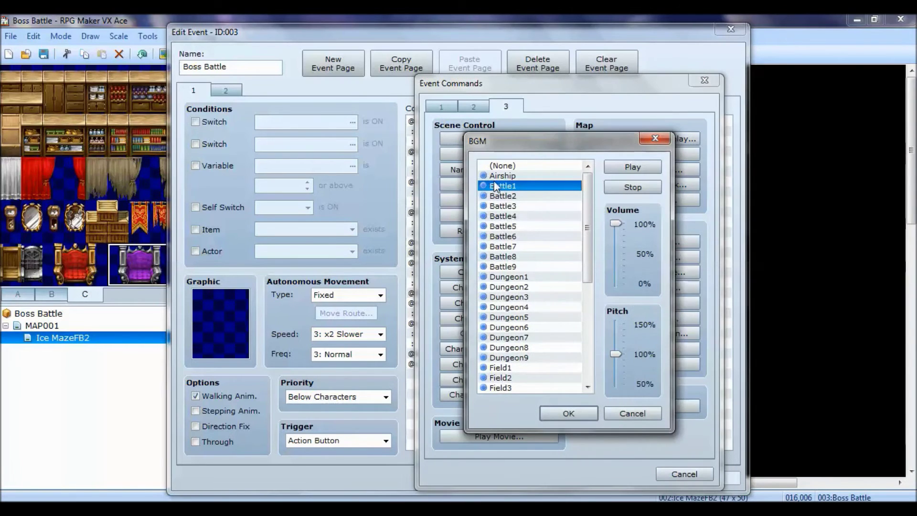
left_click(565, 409)
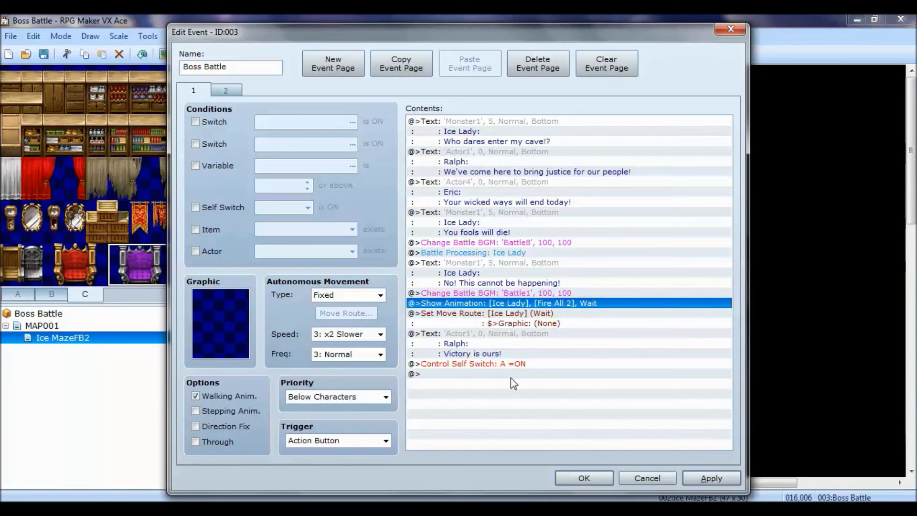
left_click(708, 479)
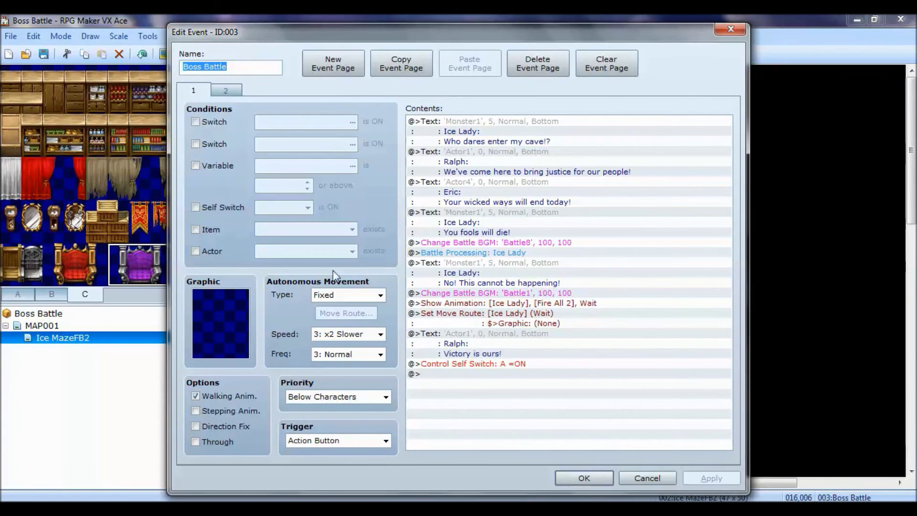
- Set the trigger of the Boss Battle event's page 1 to Parallel Process, then apply and close the event
left_click(355, 450)
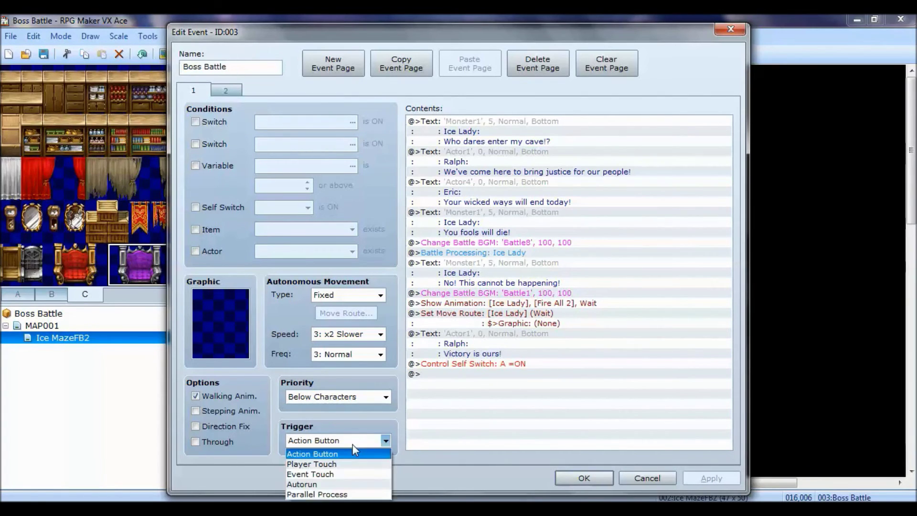
left_click(340, 496)
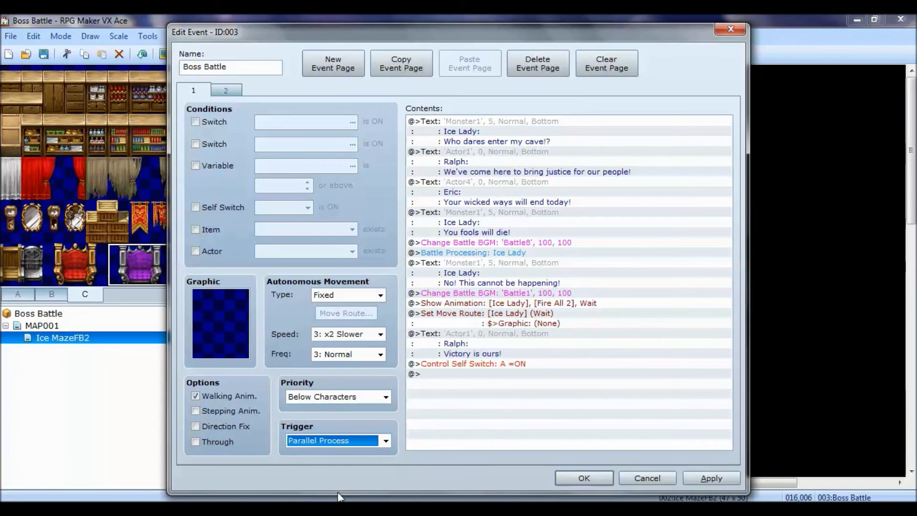
left_click(230, 93)
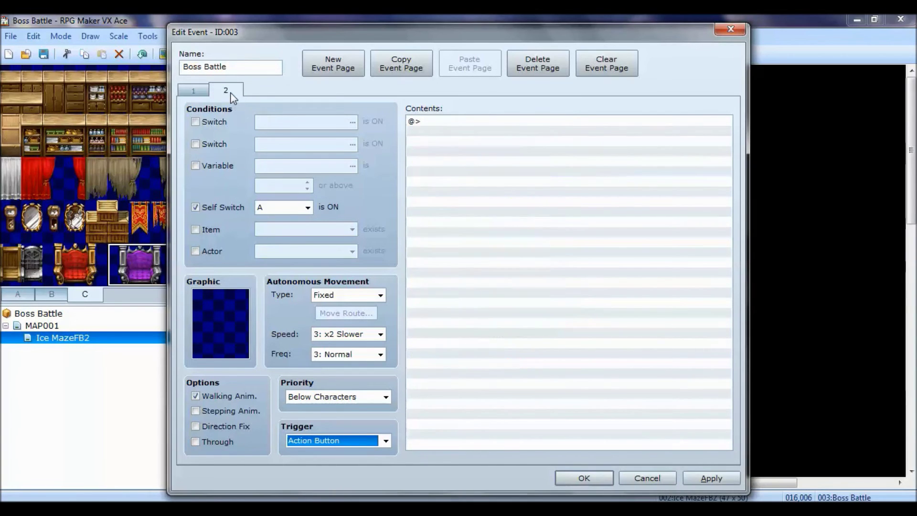
left_click(191, 91)
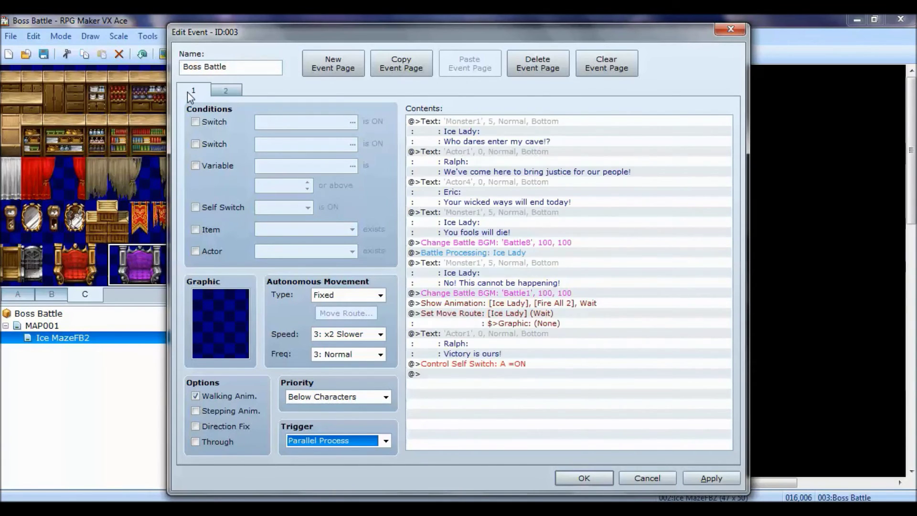
left_click(710, 478)
left_click(586, 478)
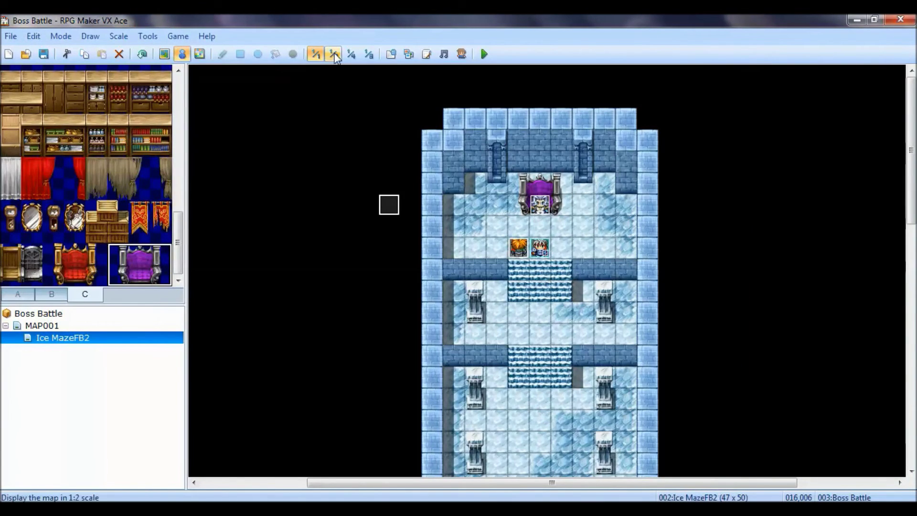
- Set the initial level of actor 001:Eric to 20 in the database and apply the changes
left_click(385, 58)
left_click(189, 48)
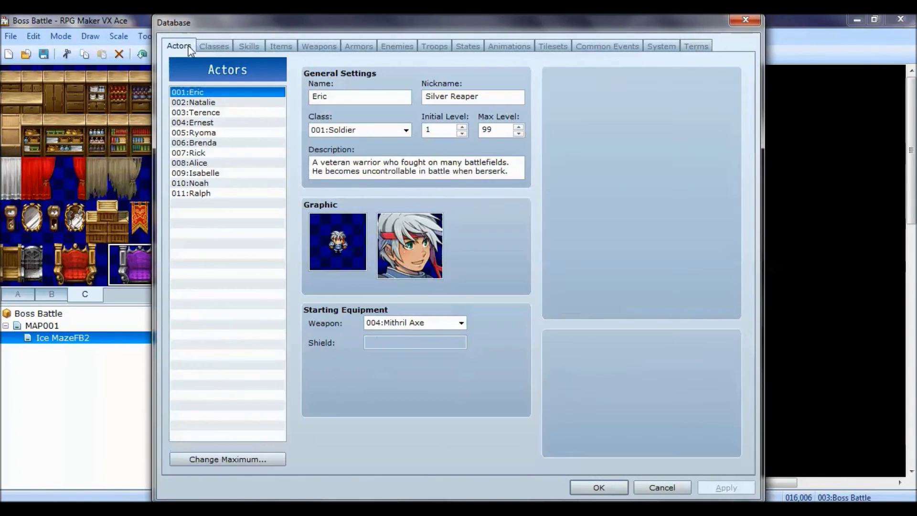
left_click(462, 127)
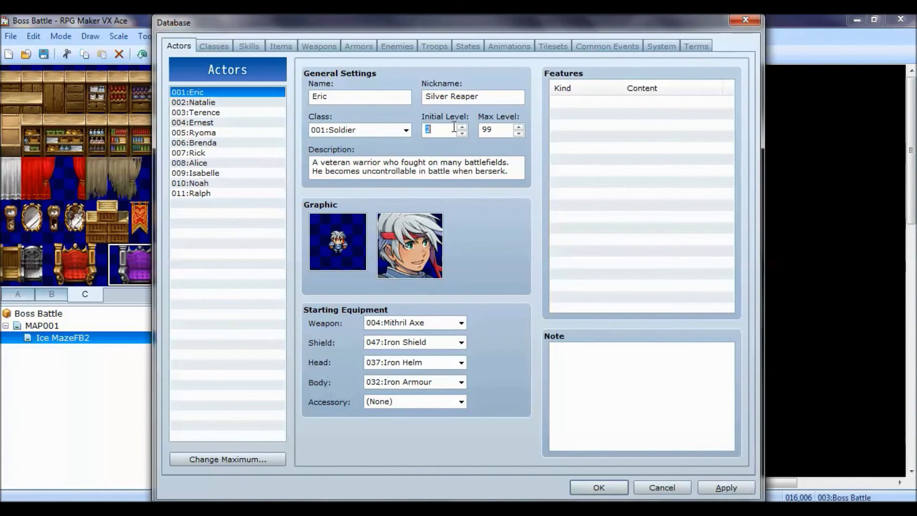
type("20")
left_click(219, 192)
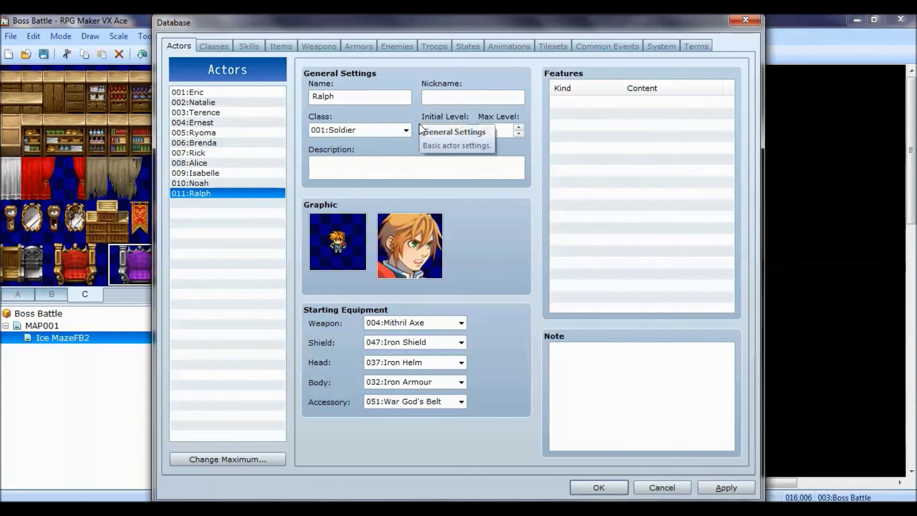
left_click(728, 487)
left_click(599, 486)
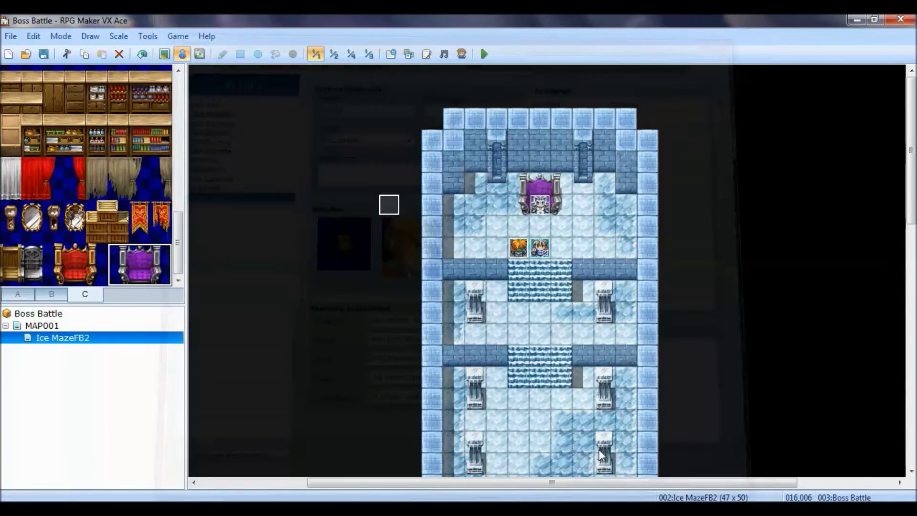
- Save the project, playtest a new game up to the Ice Lady's first line, and close the test window
left_click(485, 53)
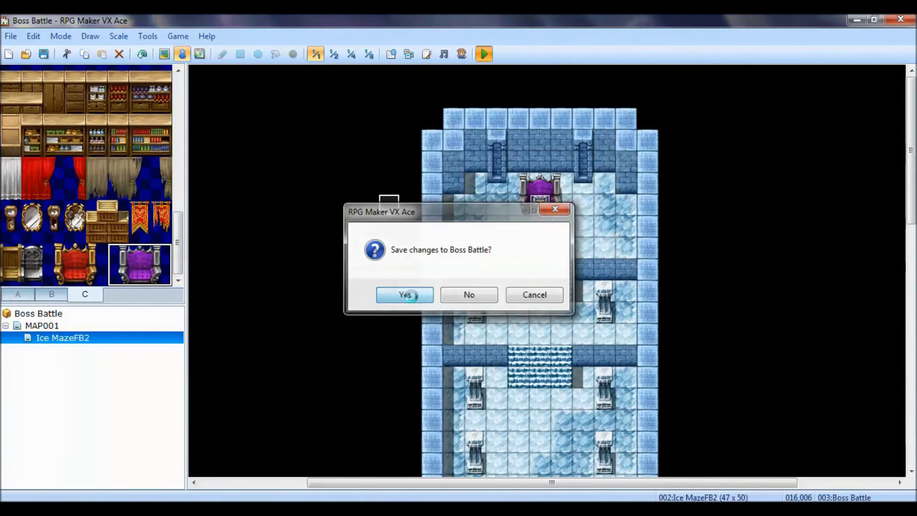
left_click(406, 295)
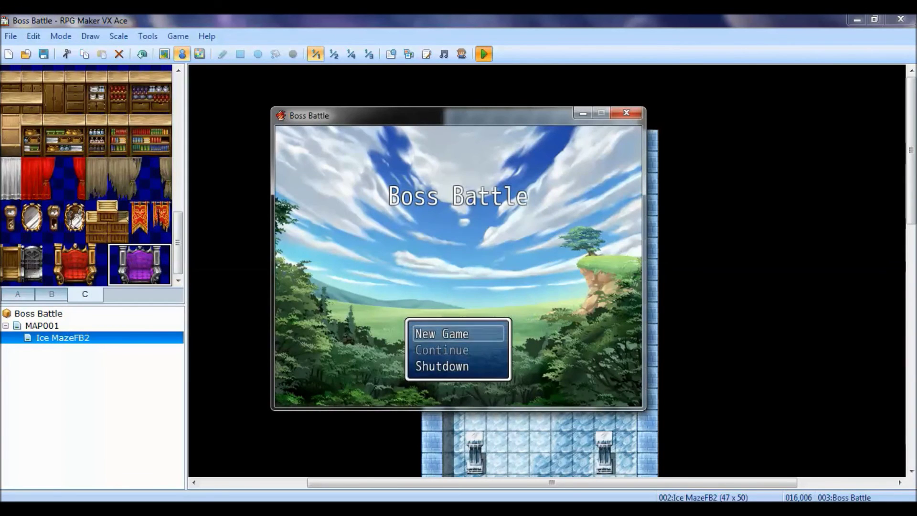
key("Return")
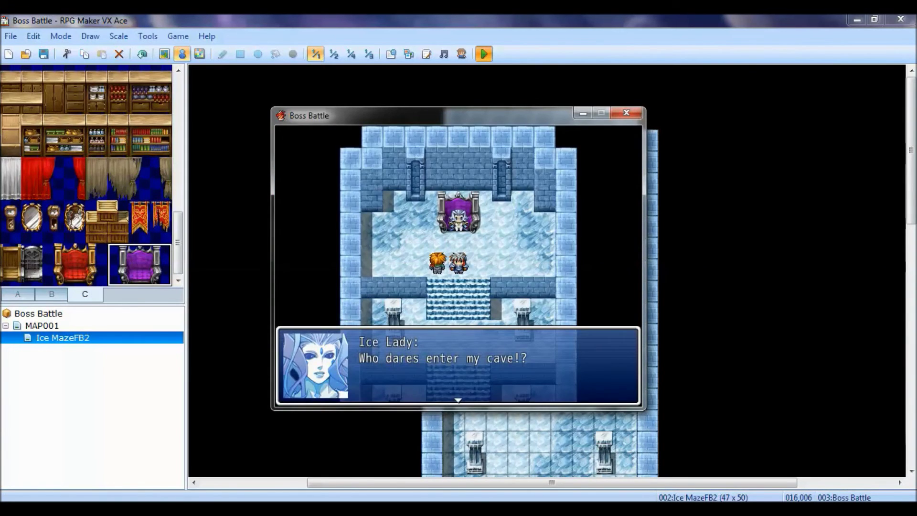
left_click(627, 113)
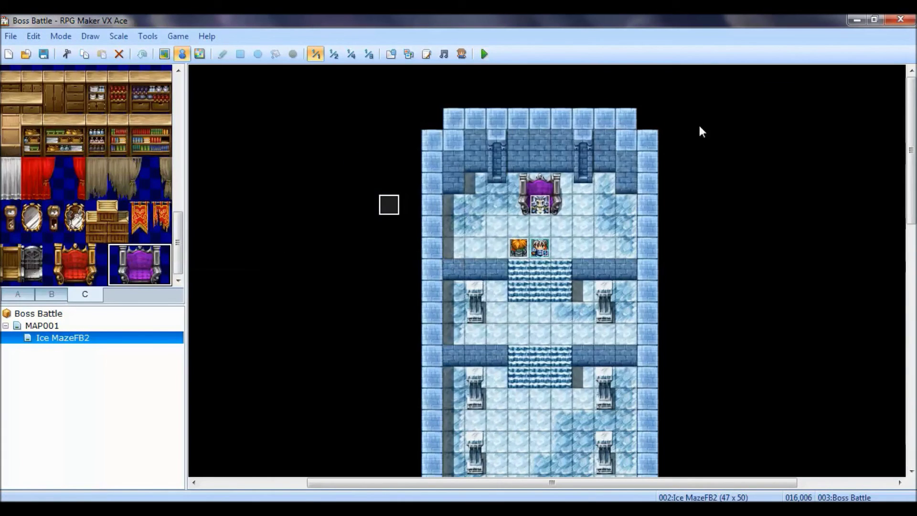
- Insert a Set Move Route command with Turn Up for the Player at the start of Boss Battle page 1 and save the event
double_click(382, 209)
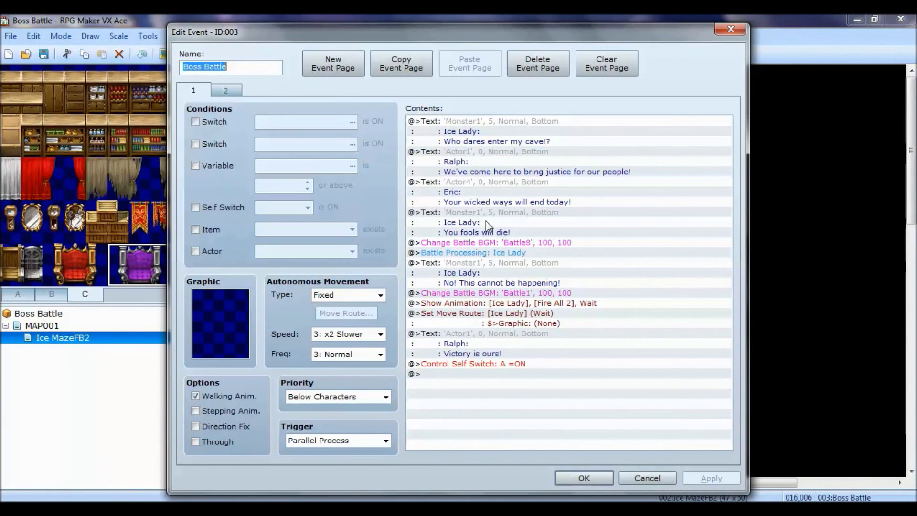
left_click(471, 121)
right_click(471, 121)
left_click(489, 128)
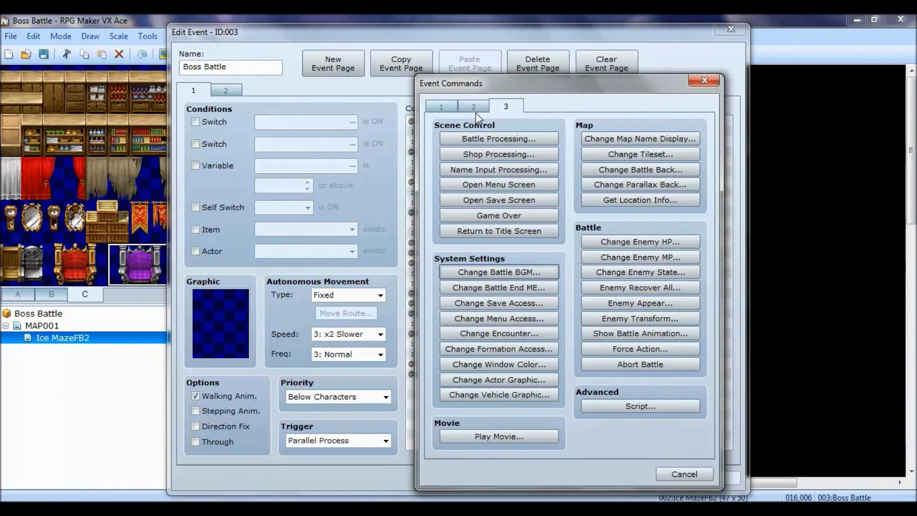
left_click(473, 107)
left_click(500, 200)
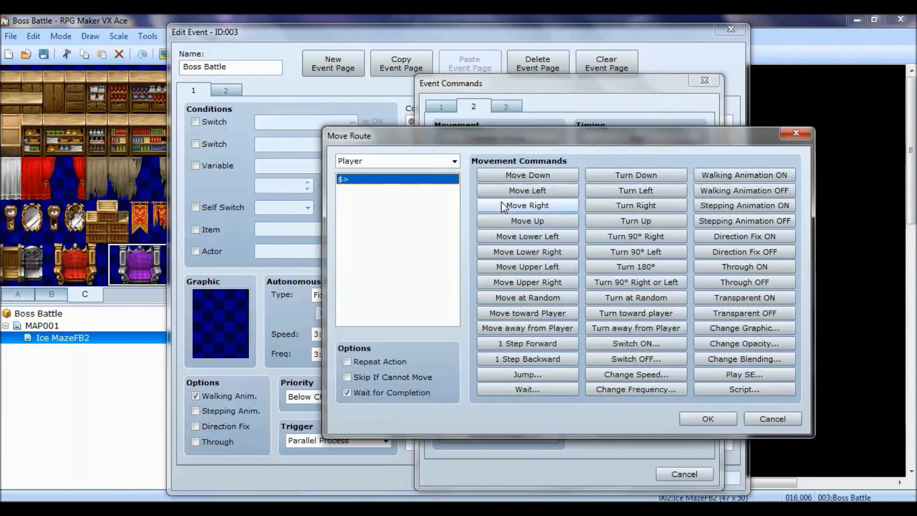
left_click(455, 162)
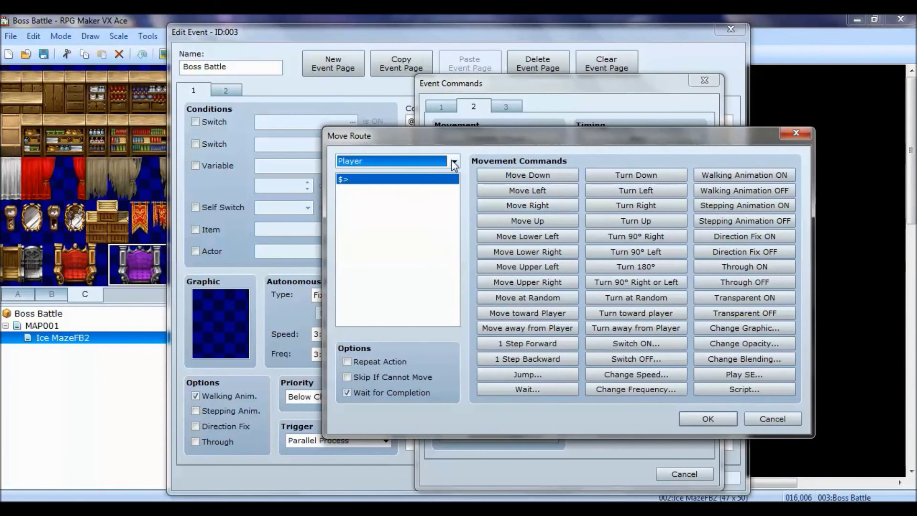
left_click(643, 219)
left_click(712, 421)
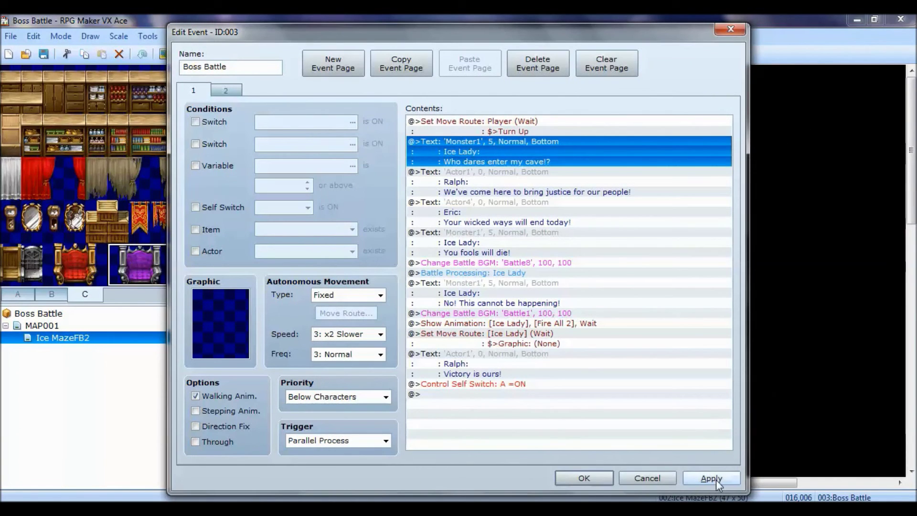
left_click(716, 479)
left_click(581, 476)
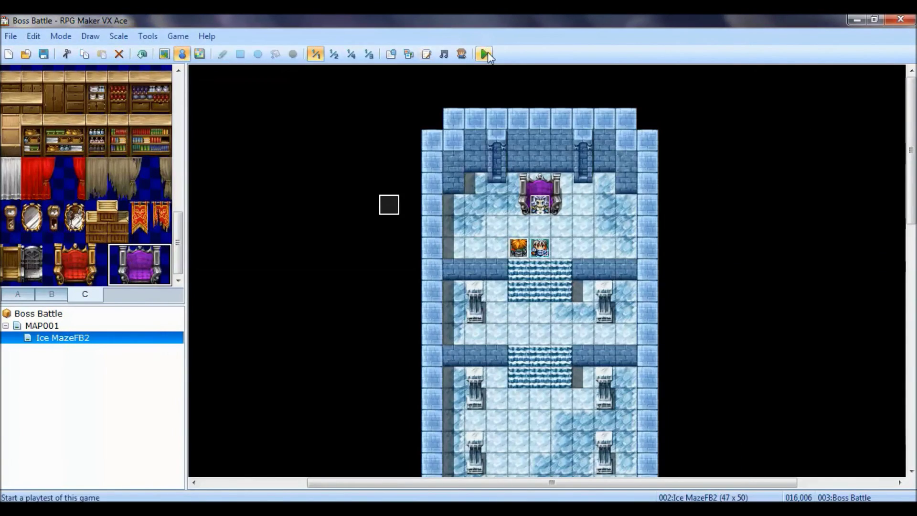
- Save and playtest the game again, advance the dialogue to Ralph's first line, and close the test window
left_click(485, 54)
left_click(420, 299)
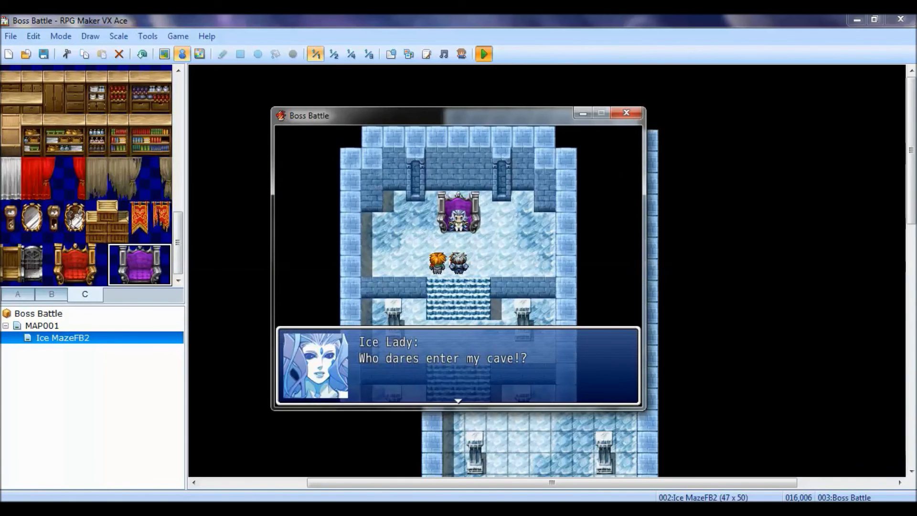
key("Return")
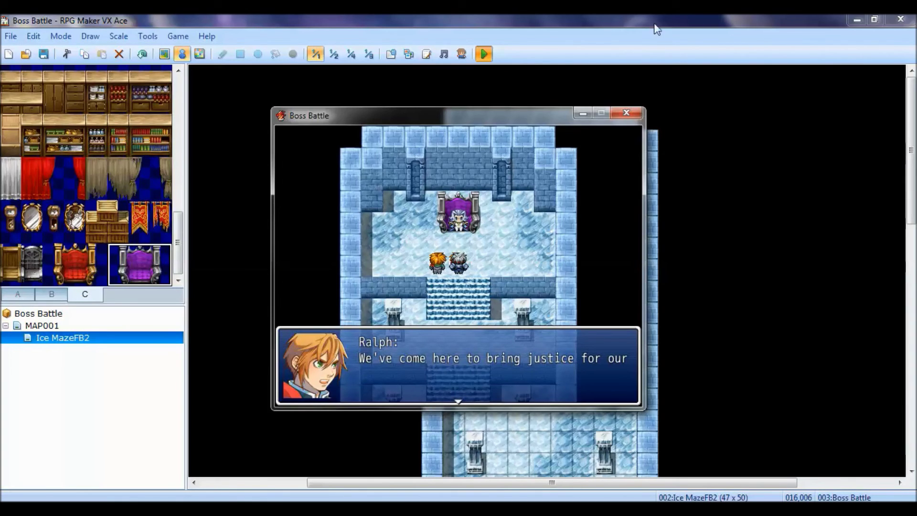
left_click(628, 113)
- Edit Ralph's first Show Text so that "people!" wraps onto its own line after "We've come here to bring justice for our"
double_click(400, 210)
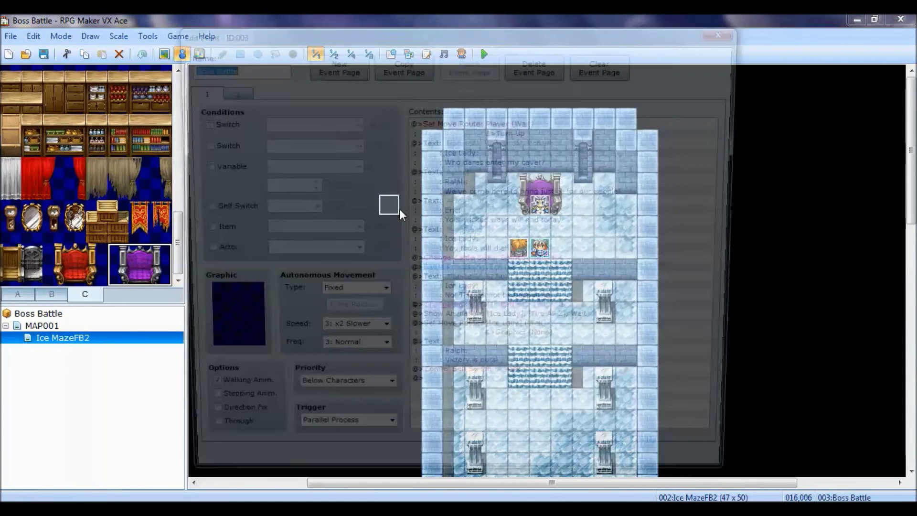
left_click(510, 174)
right_click(510, 174)
left_click(530, 199)
left_click(727, 308)
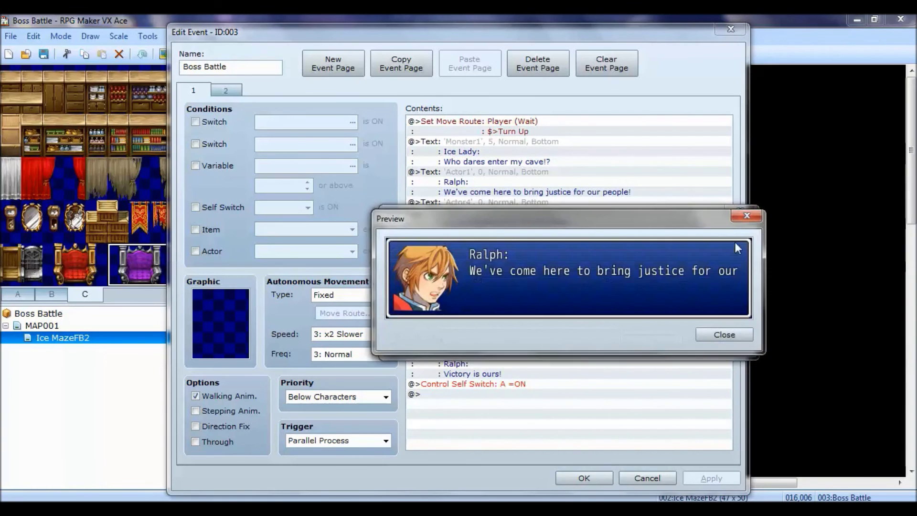
left_click(746, 213)
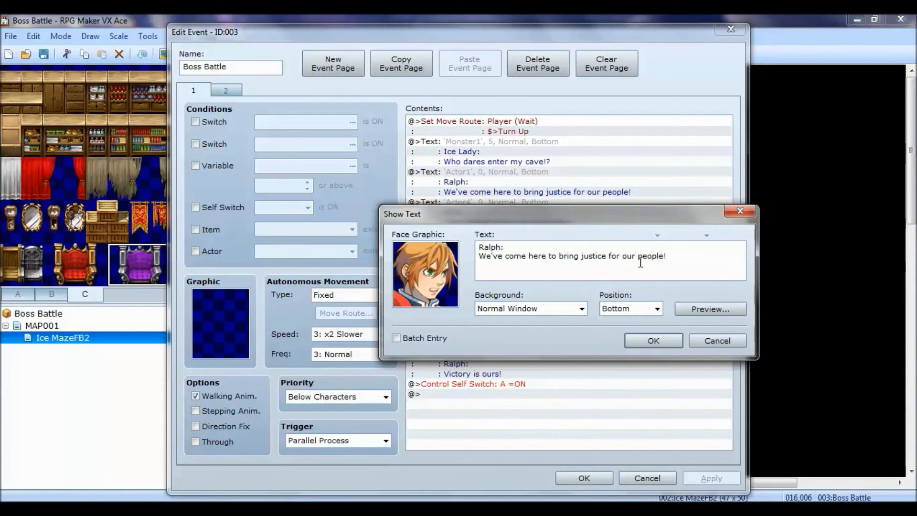
key("Return")
left_click(662, 342)
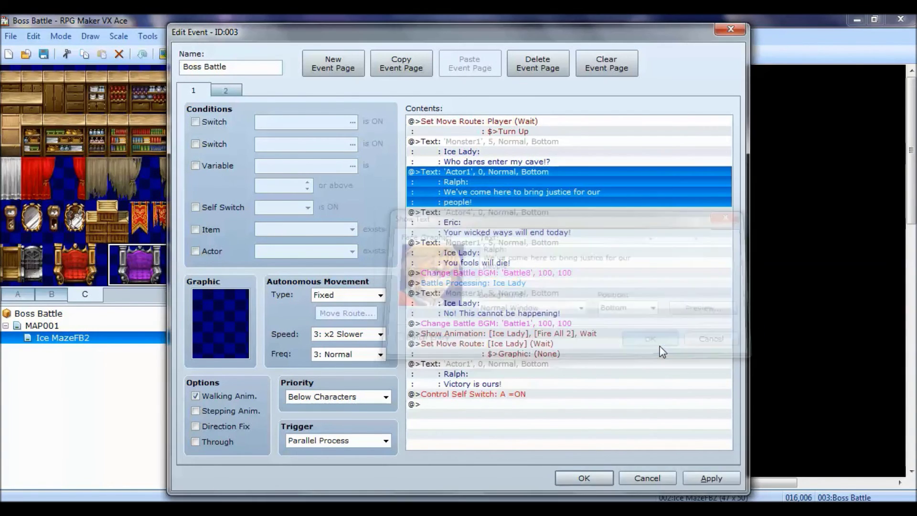
- Insert a Play BGM command with Scene1 at 100% volume and pitch before the Ice Lady's first line, previewing the track before accepting it
left_click(493, 232)
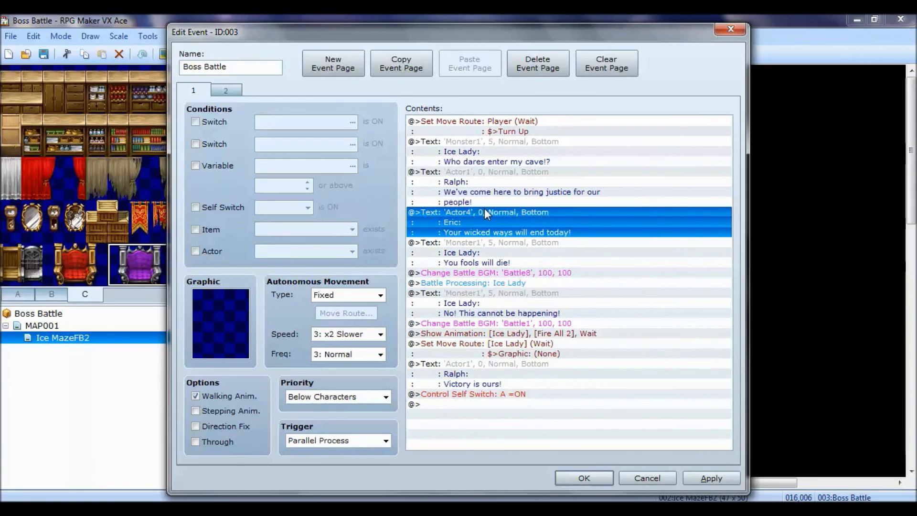
left_click(464, 143)
right_click(465, 142)
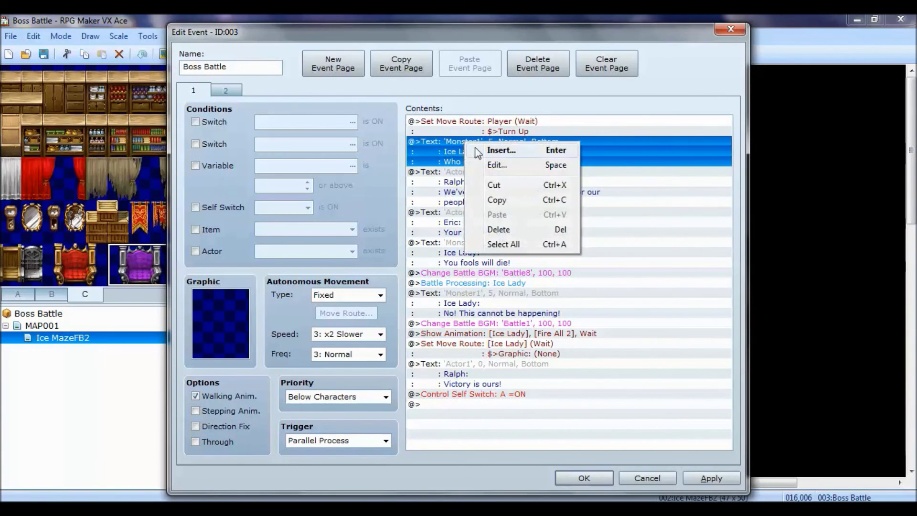
left_click(497, 150)
left_click(440, 107)
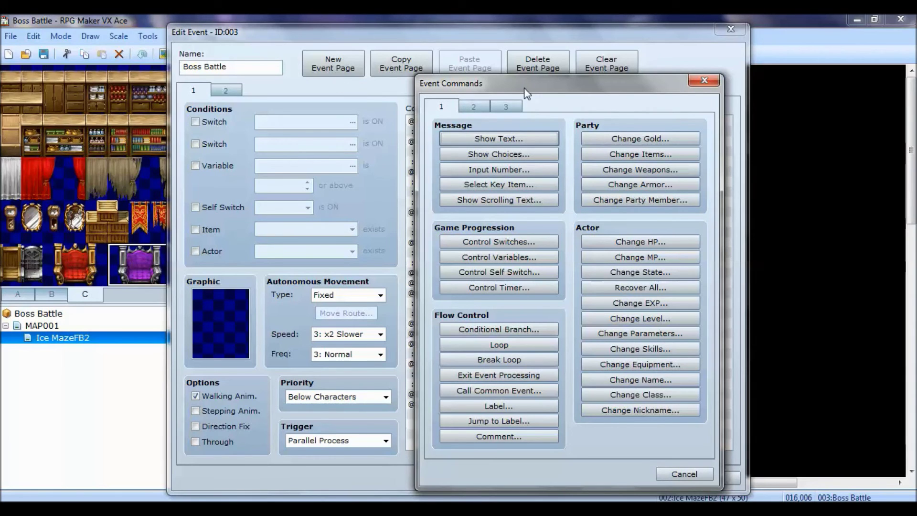
left_click_drag(529, 92, 301, 87)
left_click(254, 99)
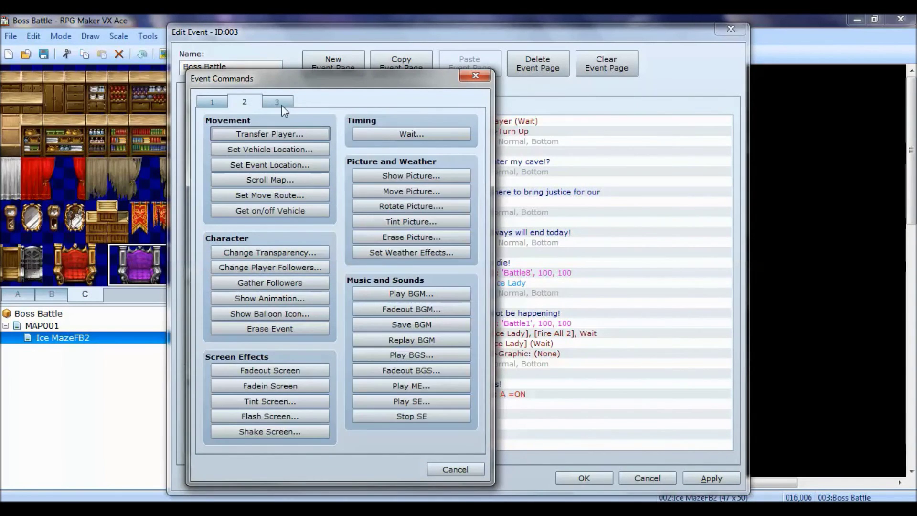
left_click(277, 102)
left_click(254, 104)
left_click(441, 295)
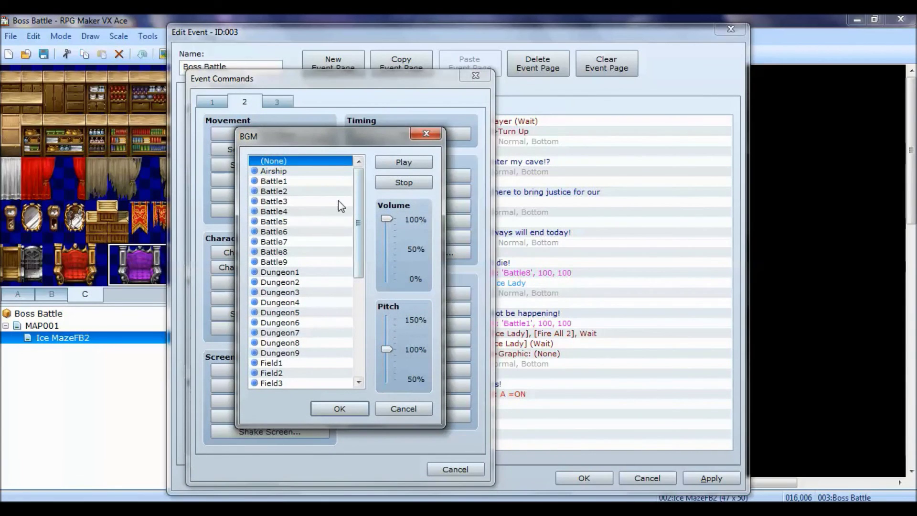
left_click_drag(357, 200, 351, 270)
left_click(310, 272)
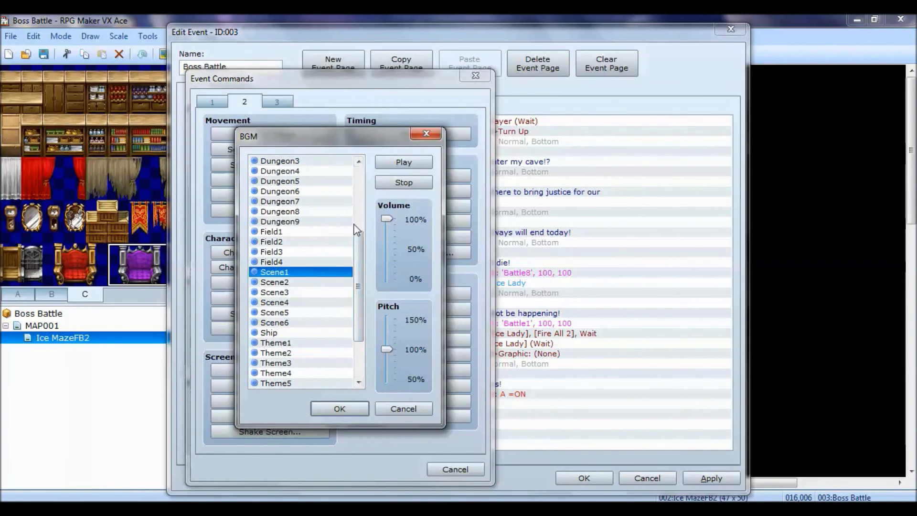
left_click(397, 164)
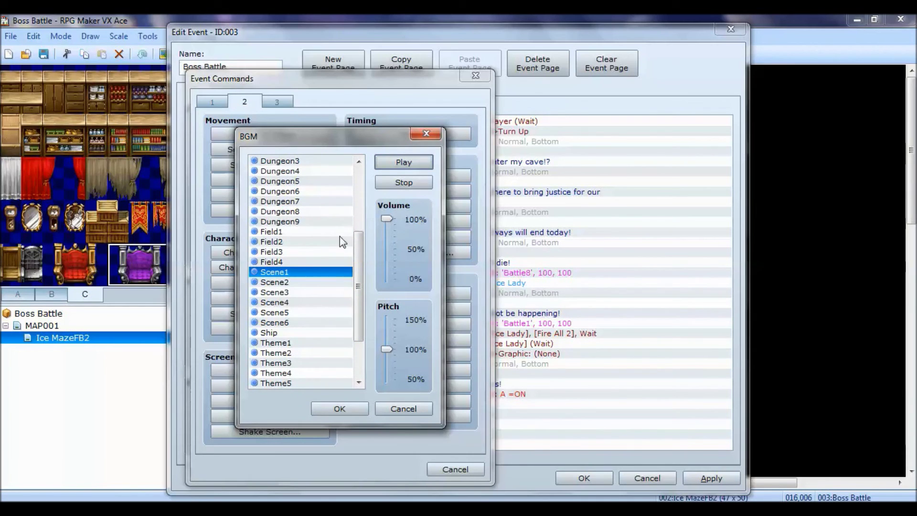
left_click(387, 186)
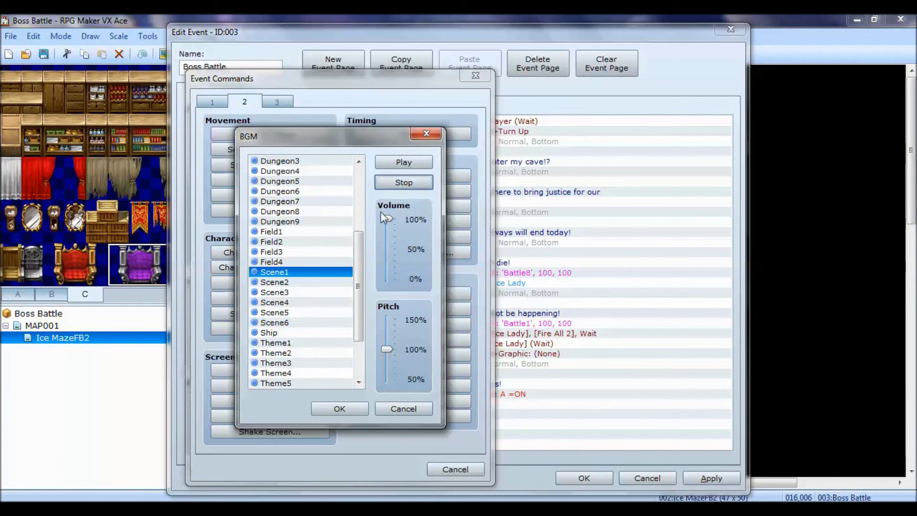
left_click(327, 405)
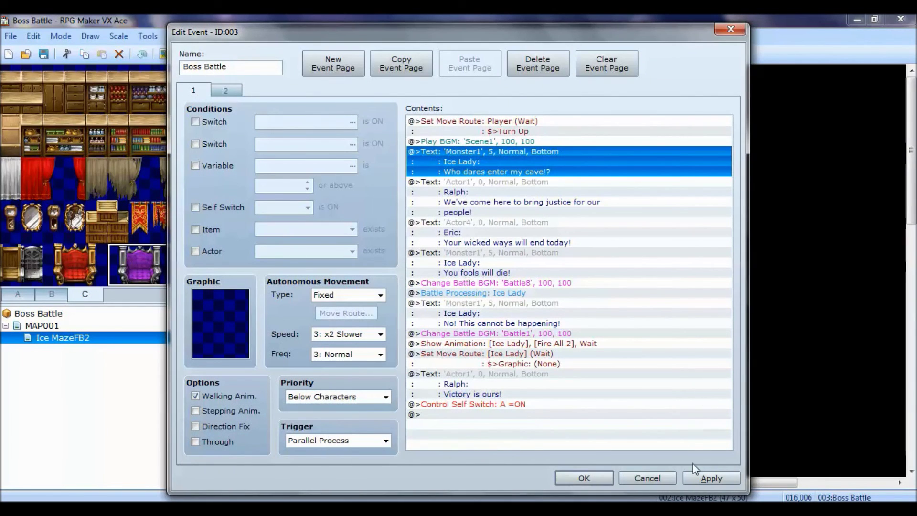
- Apply and close the Boss Battle event, then launch a playtest with the project changes saved
left_click(703, 477)
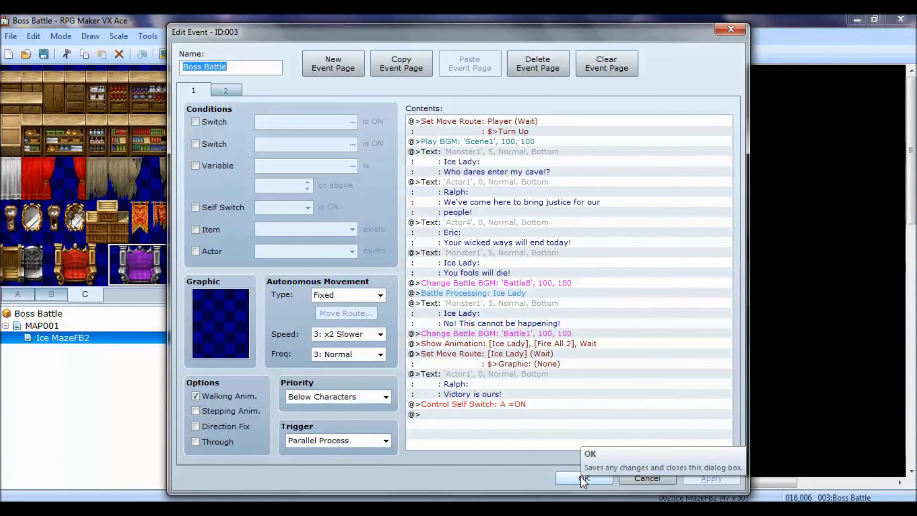
left_click(583, 478)
left_click(484, 54)
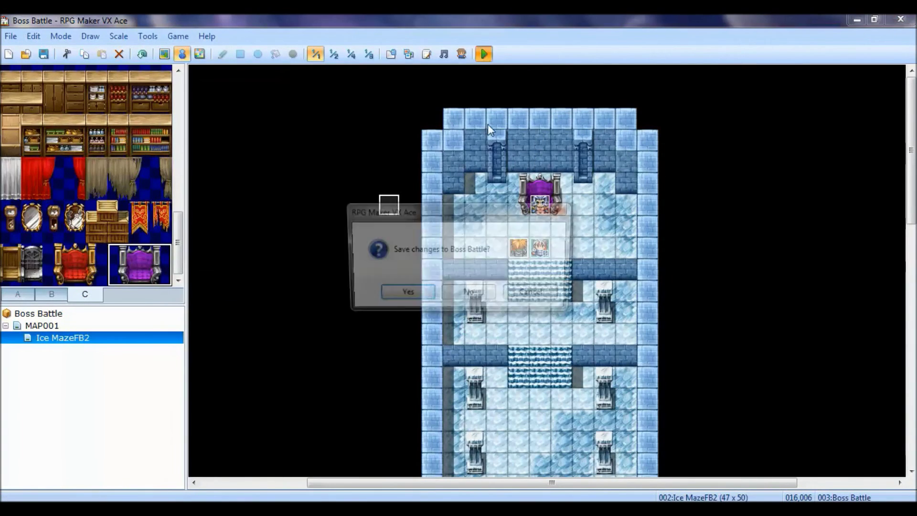
left_click(404, 295)
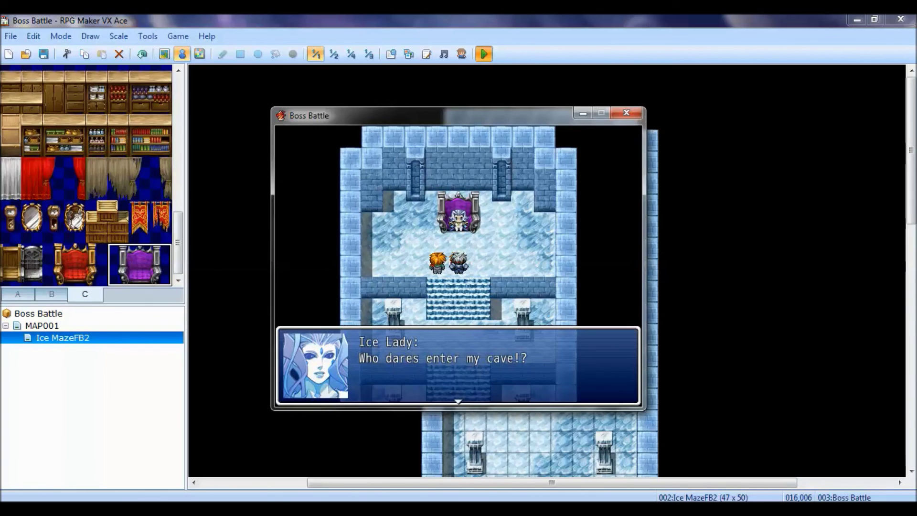
- Advance the playtest through the opening dialogue of the Ice Lady, Ralph and Eric into the boss battle
key("Return")
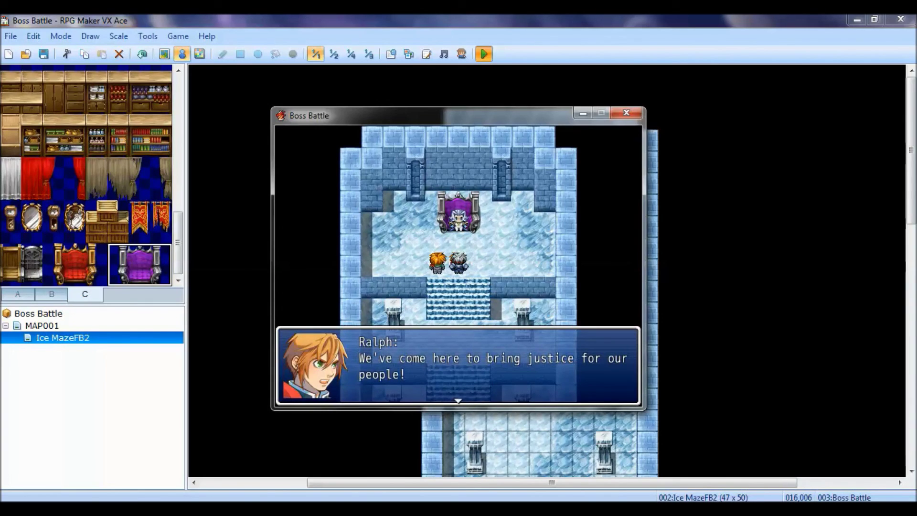
key("Return")
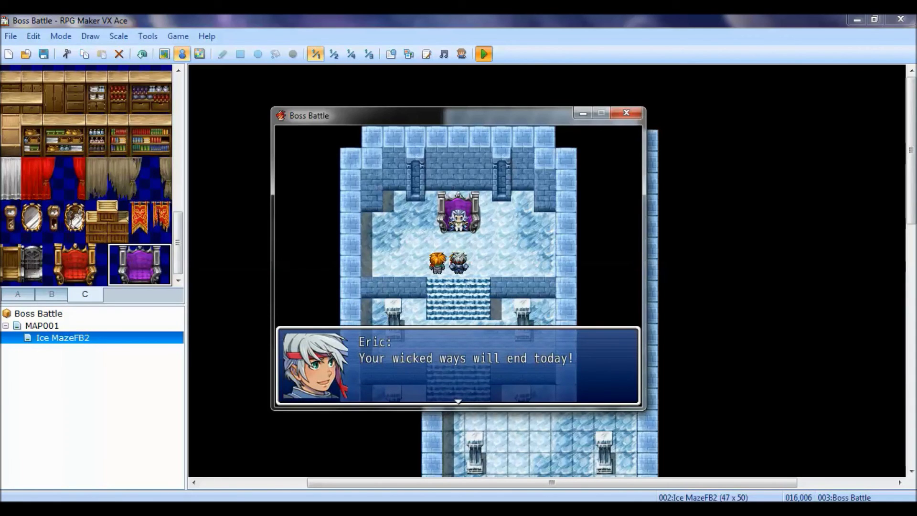
key("Return")
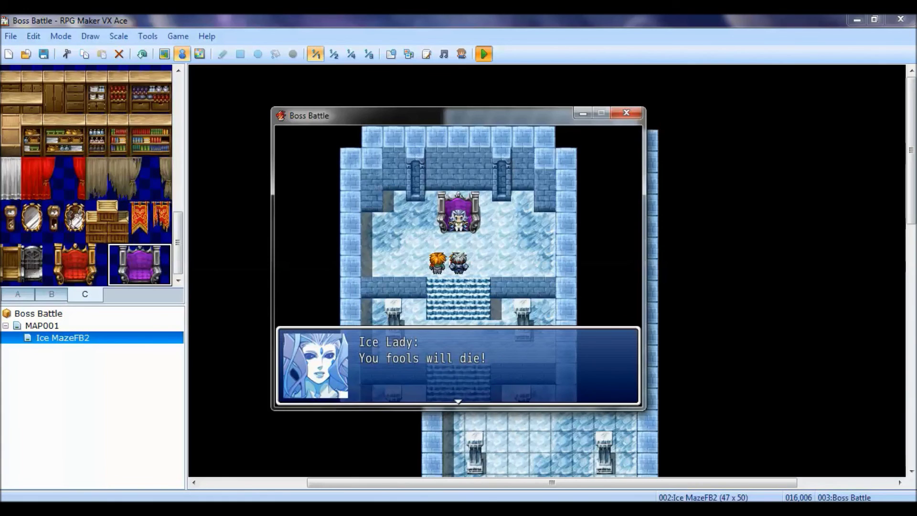
key("Return")
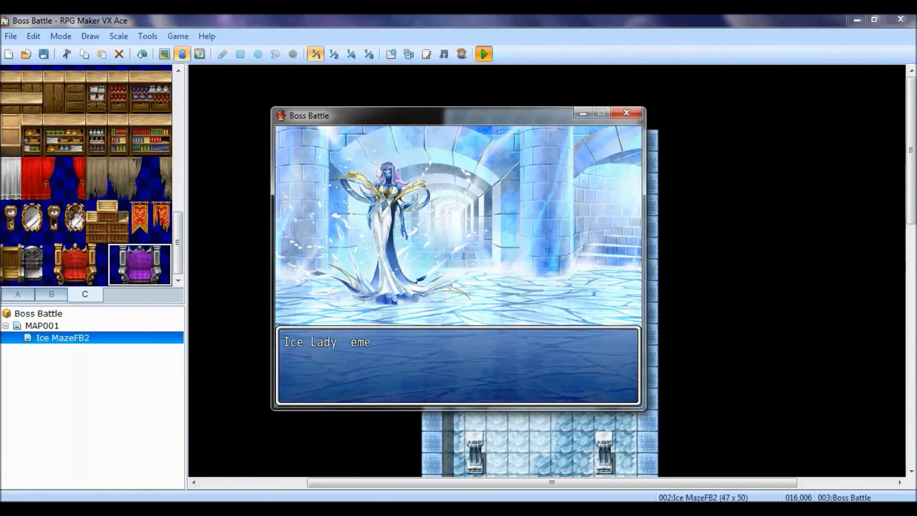
key("Return")
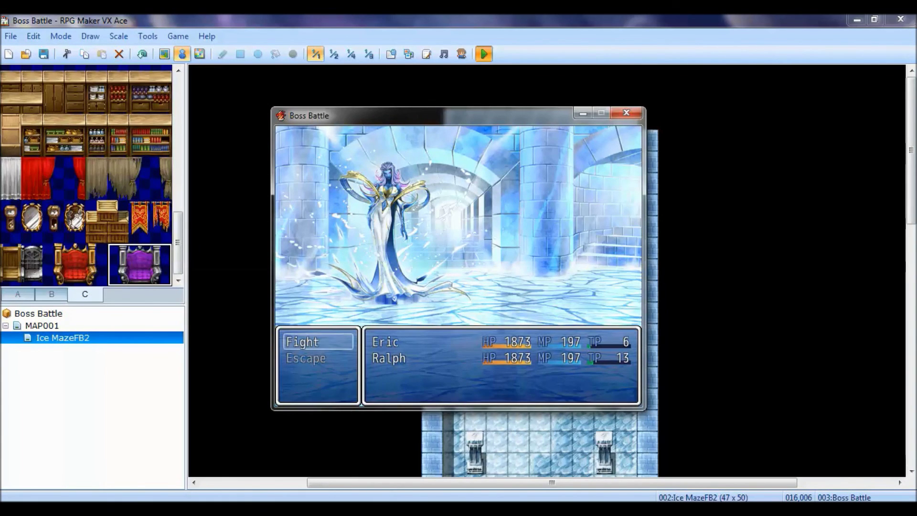
- Fight the first battle round with Eric using Attack and Ralph using Strong Attack on the Ice Lady
key("Return")
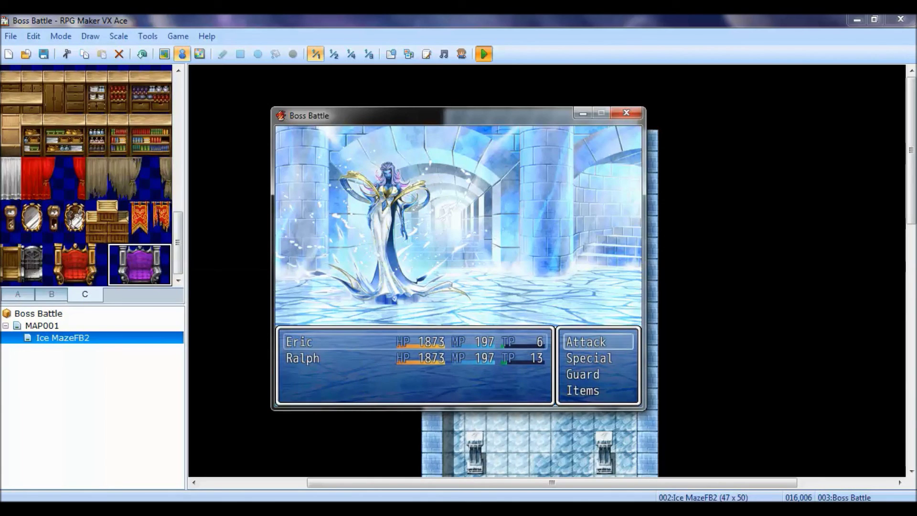
key("Return")
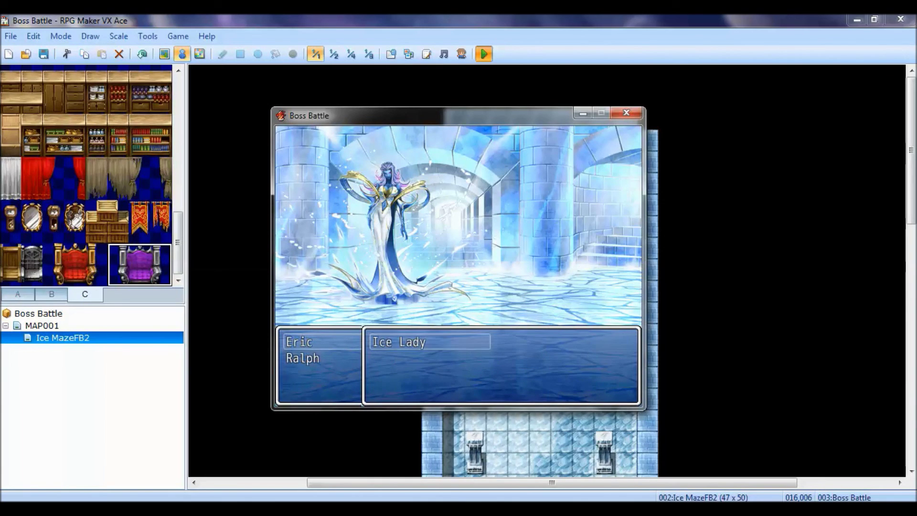
key("Return")
key("Down")
key("Return")
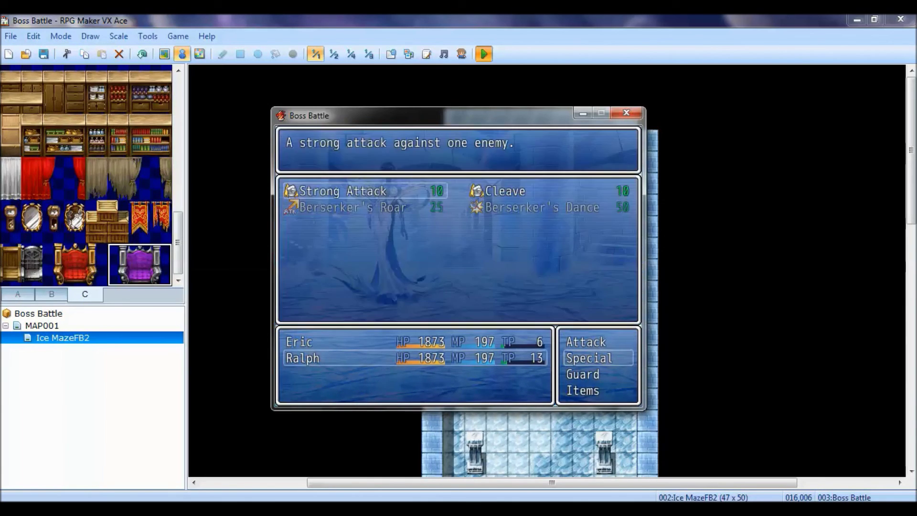
key("Return")
key("Return")
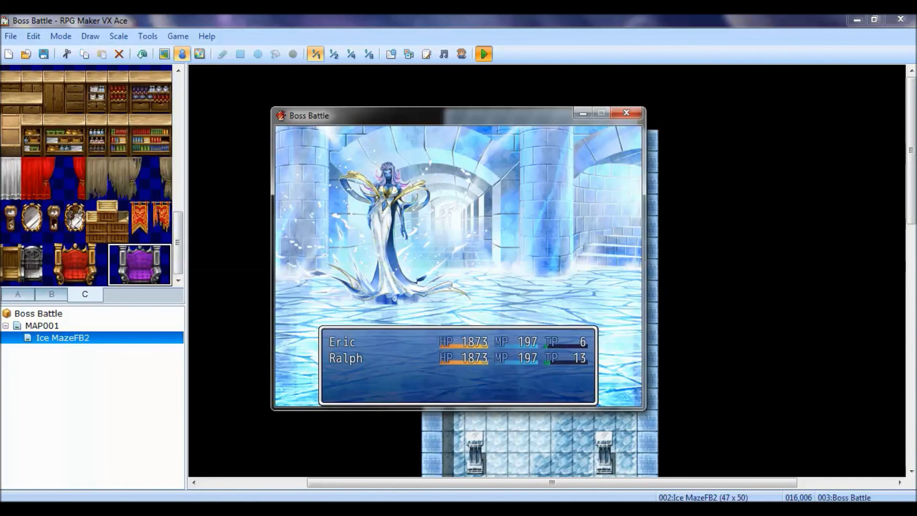
key("Return")
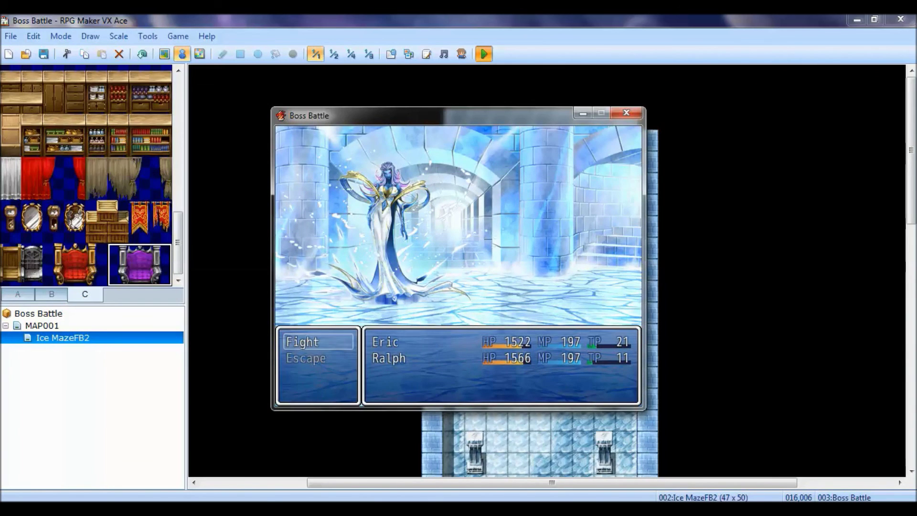
- Fight the second battle round with both Eric and Ralph using Strong Attack on the Ice Lady
key("Return")
key("Down")
key("Return")
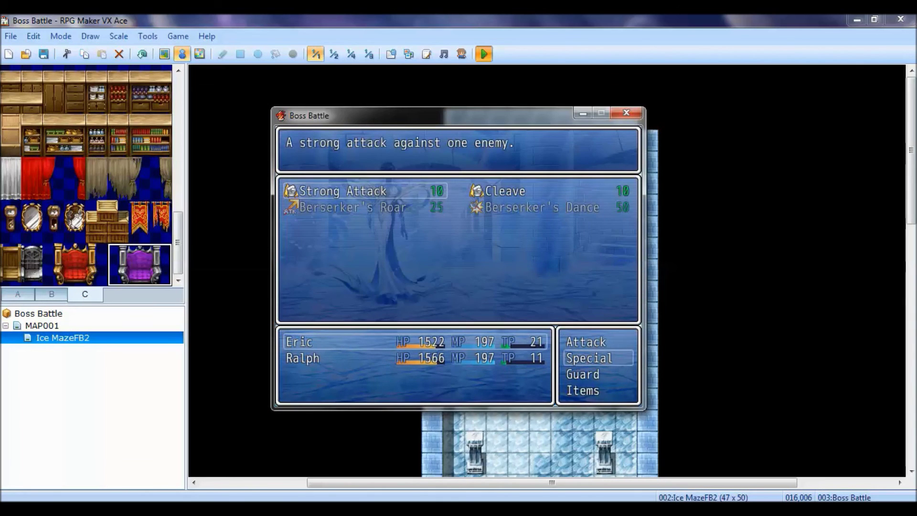
key("Return")
key("Return")
key("Down")
key("Return")
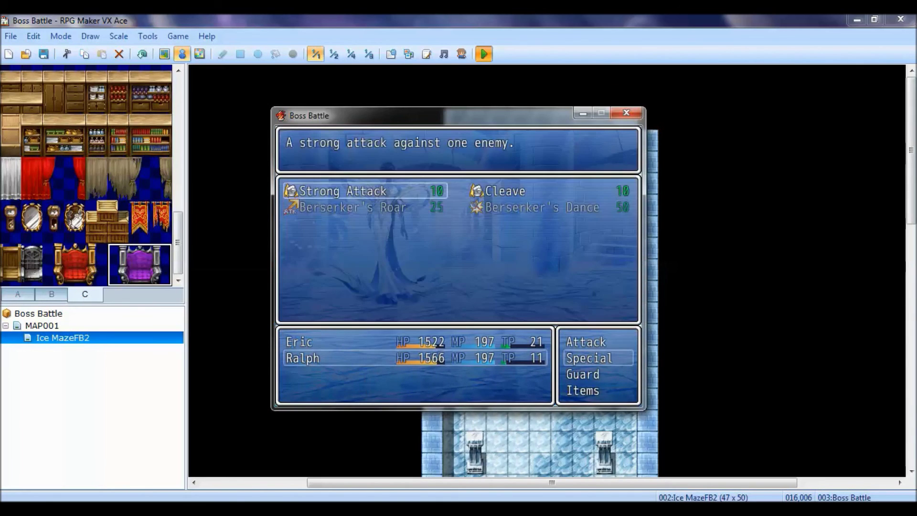
key("Return")
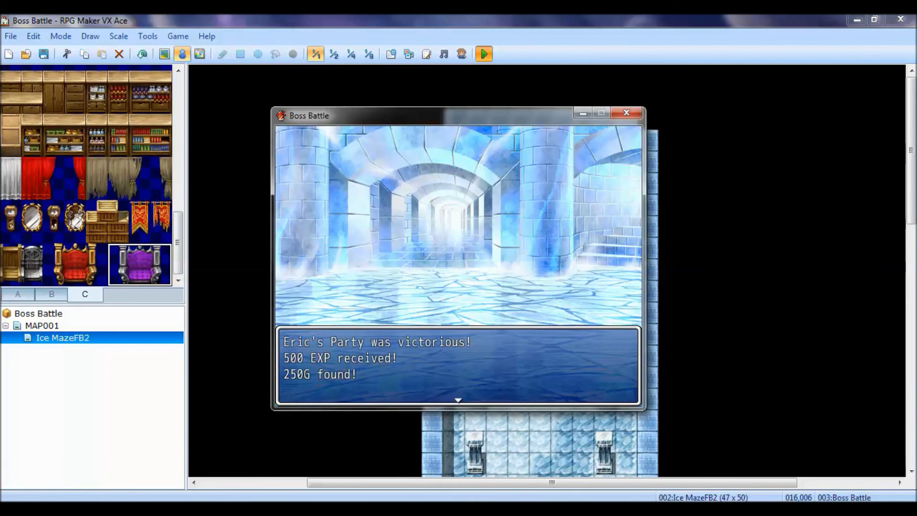
- Advance past the battle rewards and the Ice Lady's defeat to Ralph's victory line, and close the test window
key("Return")
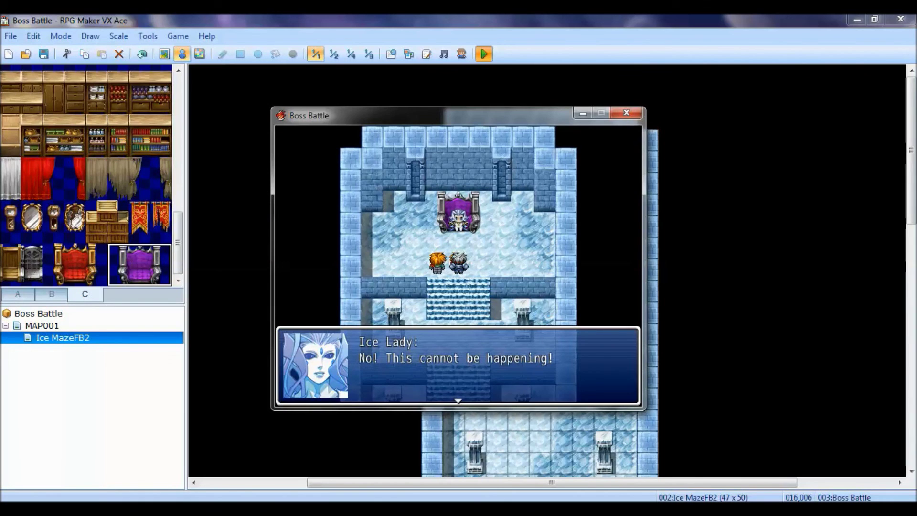
key("Return")
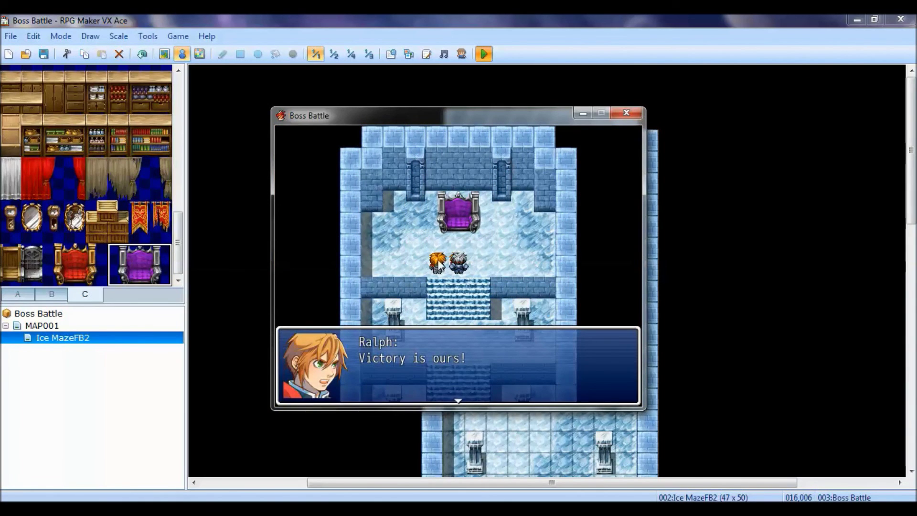
left_click(635, 115)
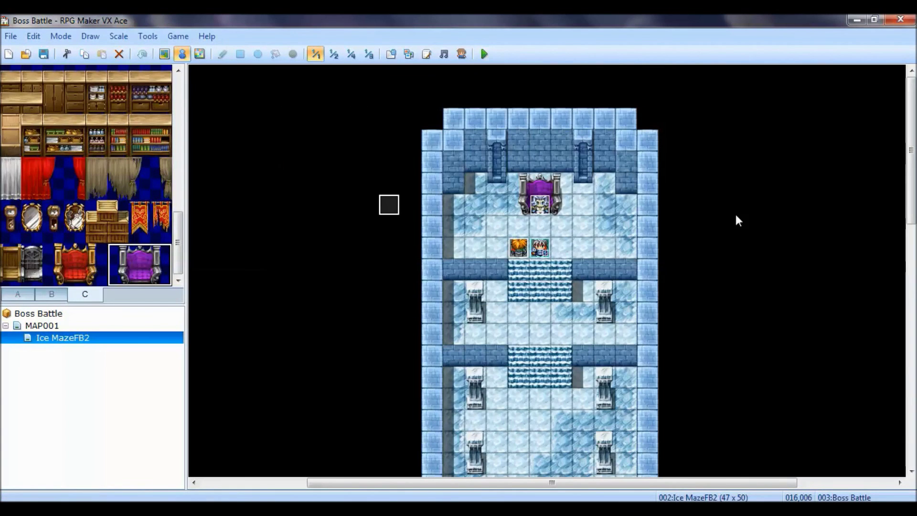